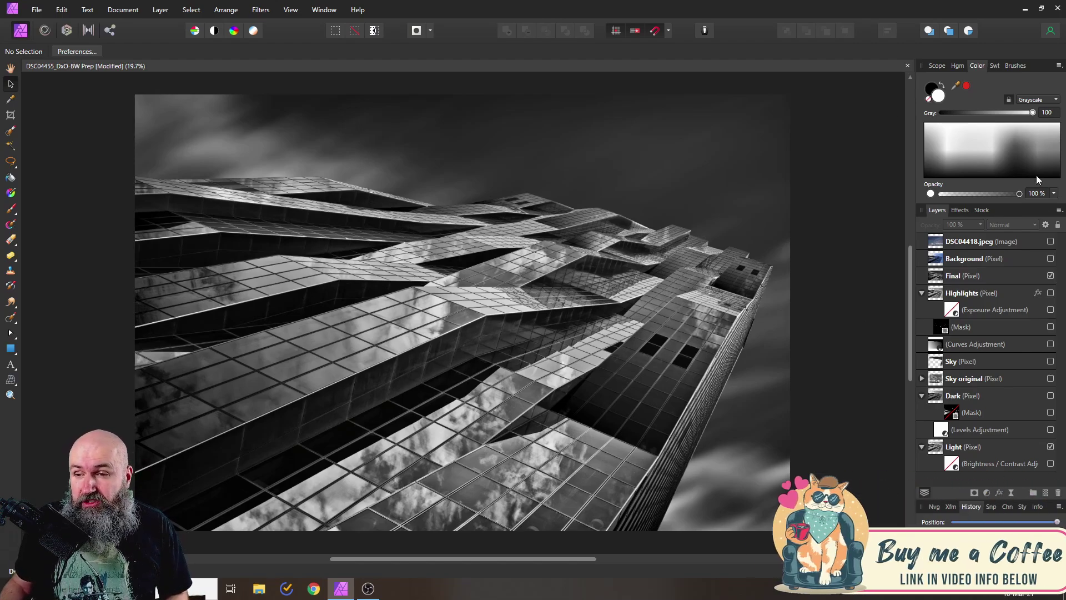
Toggle the colour original on and off against the black-and-white edit, then fit the photo to the window
left_click(1050, 258)
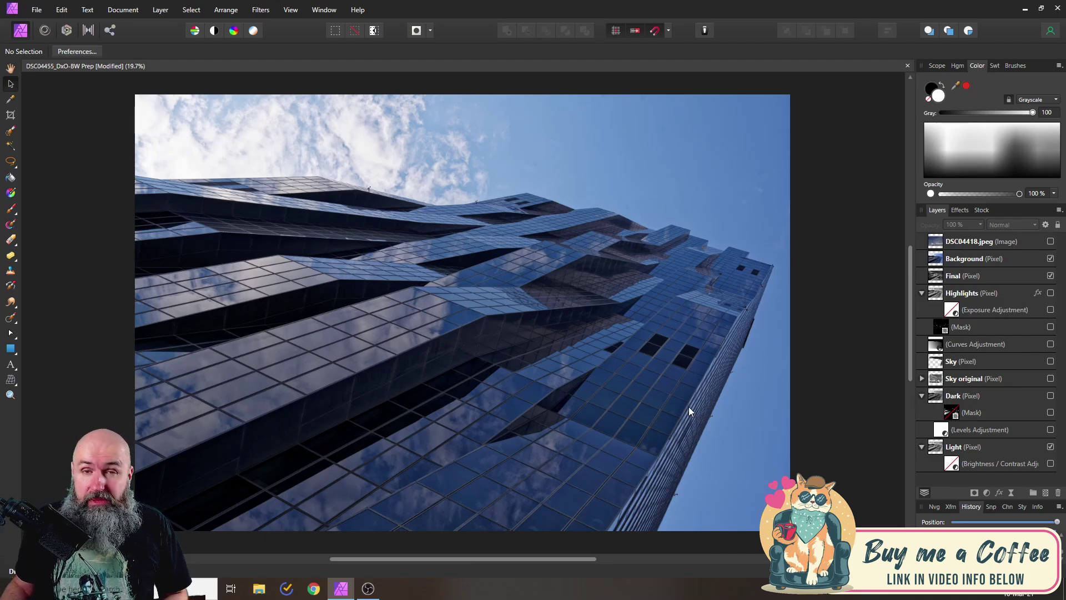
scroll(627, 442, "up", 6)
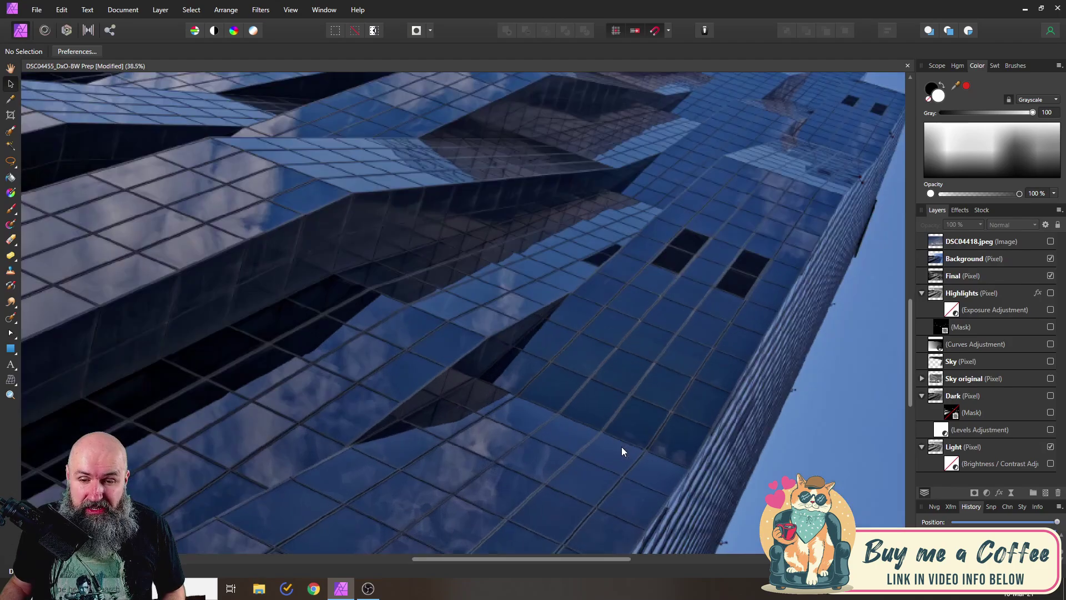
scroll(568, 332, "up", 1)
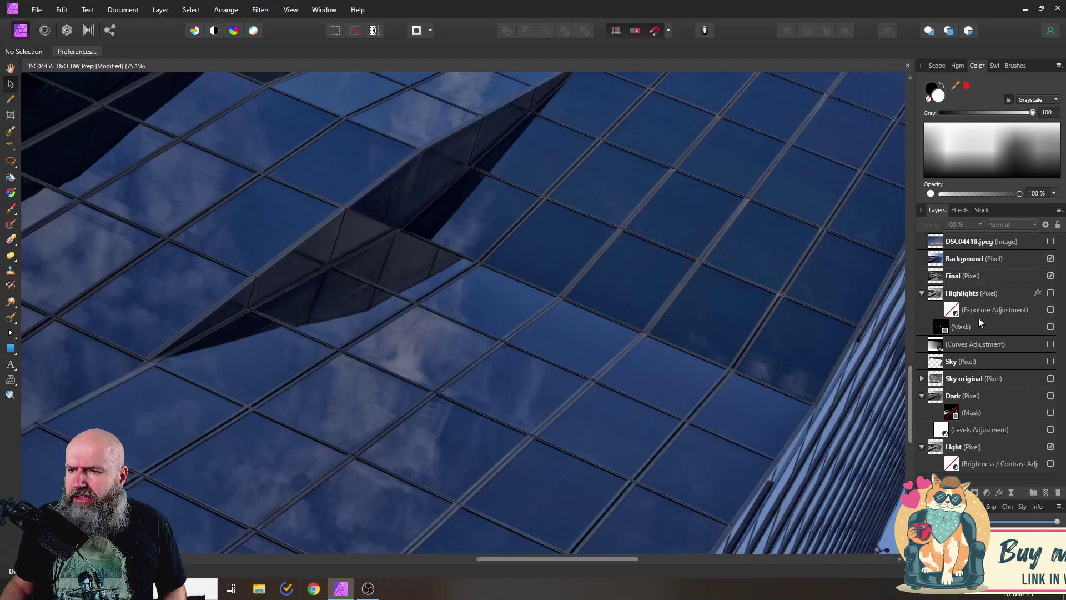
left_click(1050, 258)
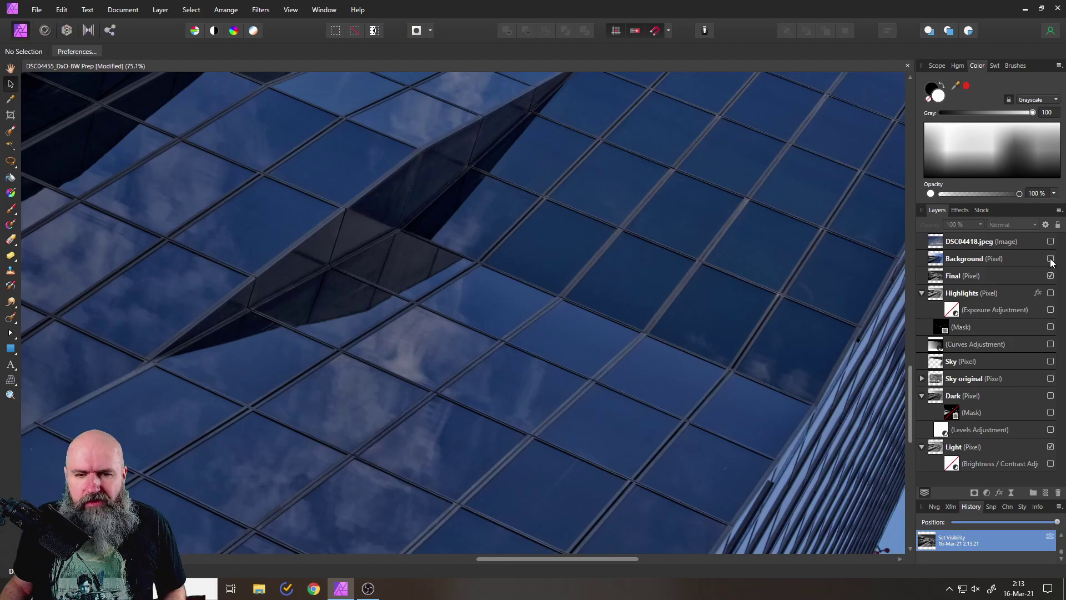
left_click(1050, 258)
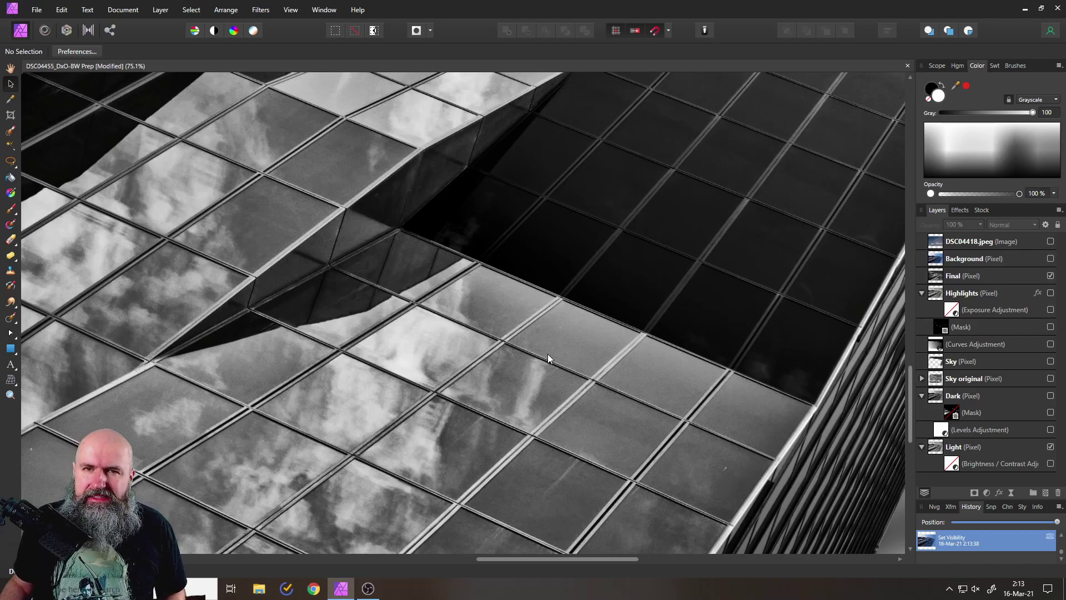
scroll(538, 315, "down", 5)
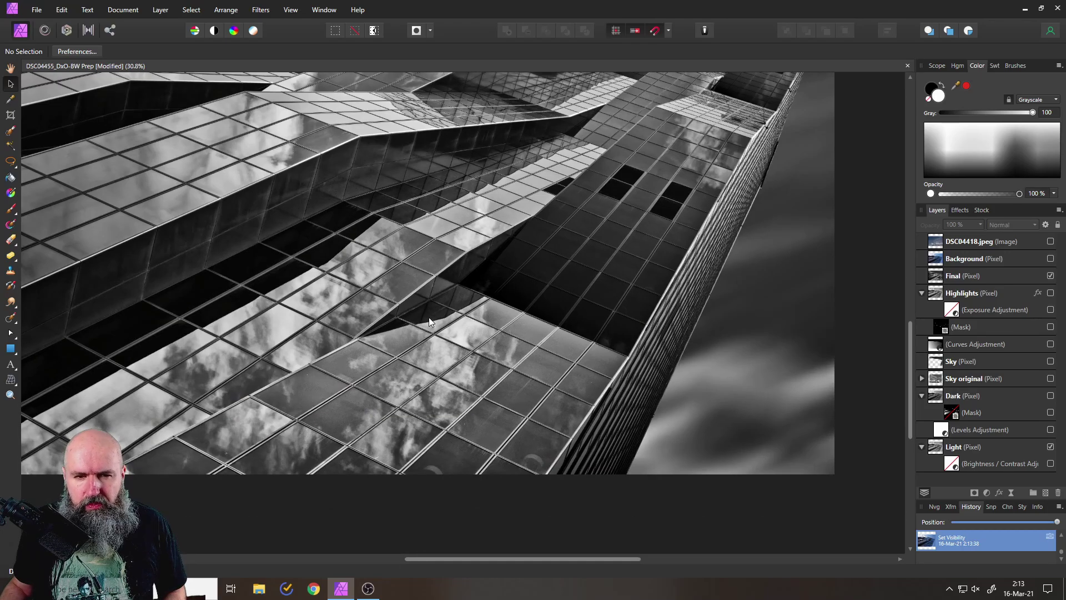
scroll(531, 329, "down", 2)
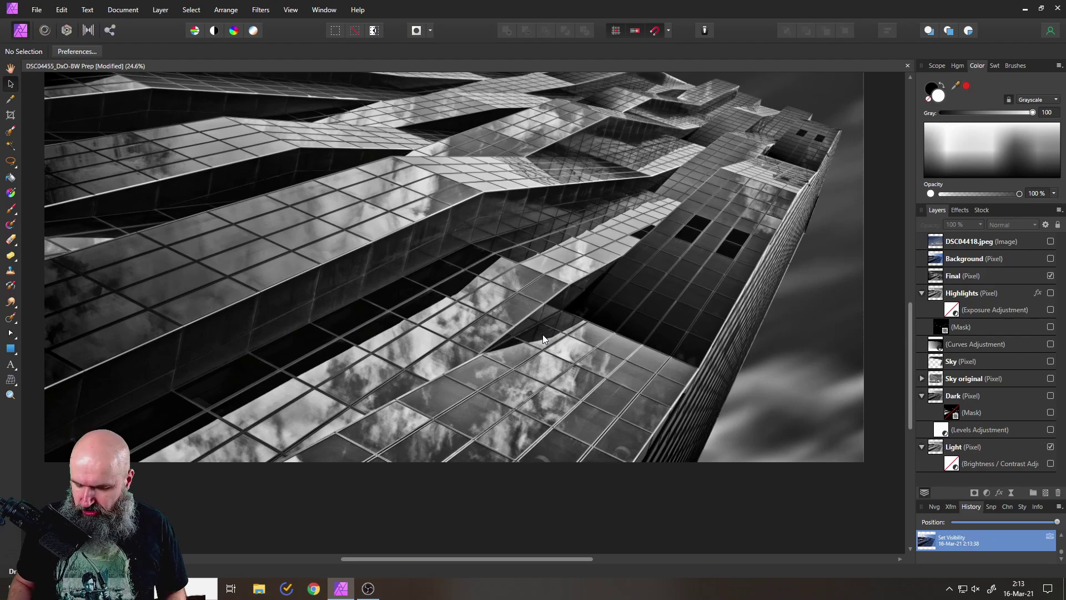
scroll(541, 334, "down", 1)
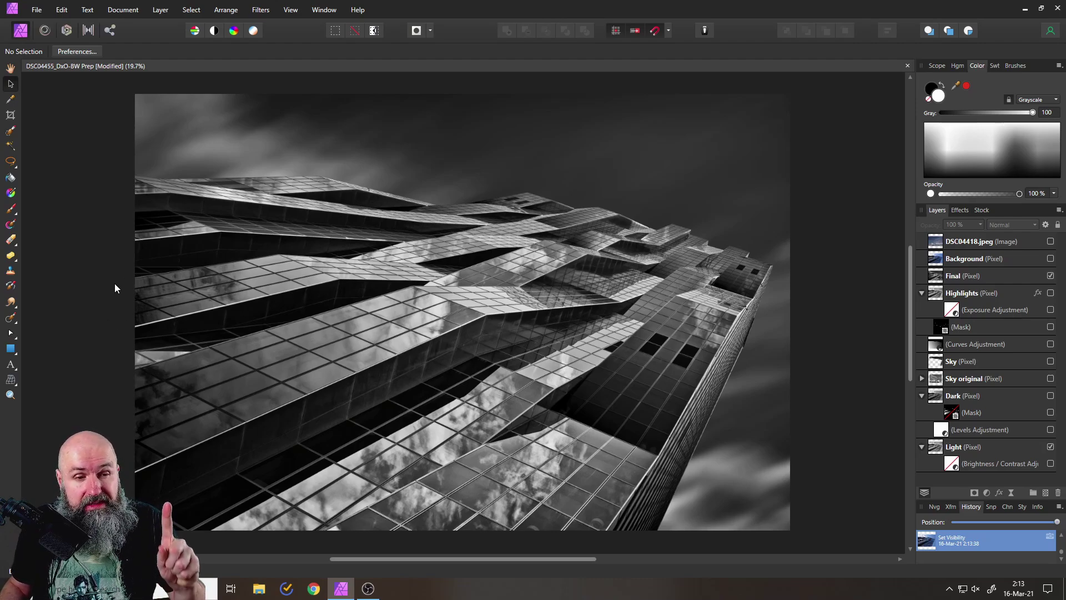
scroll(166, 452, "up", 5)
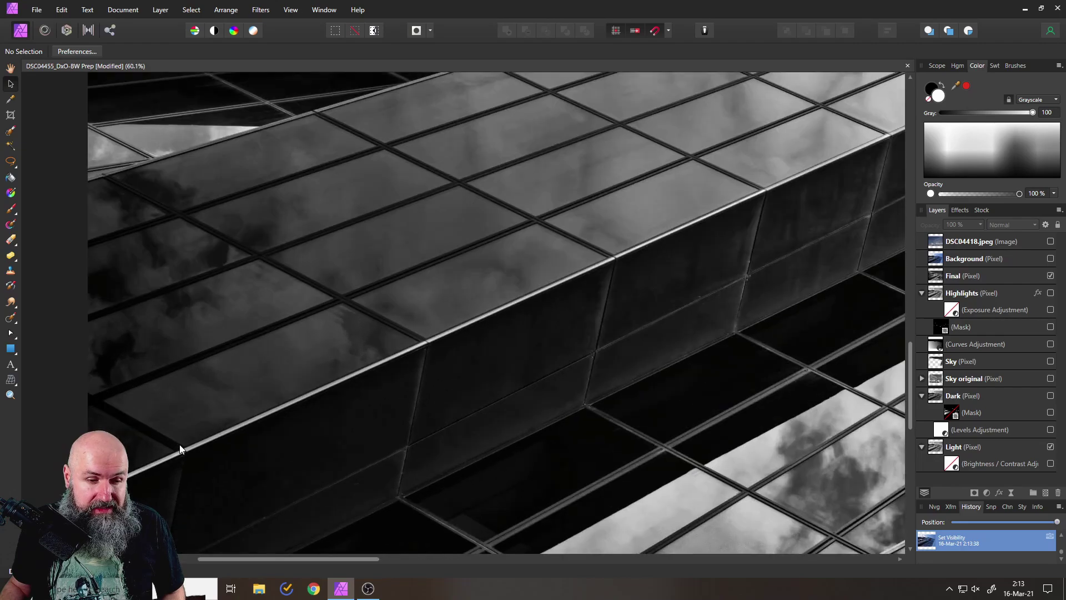
left_click(1050, 259)
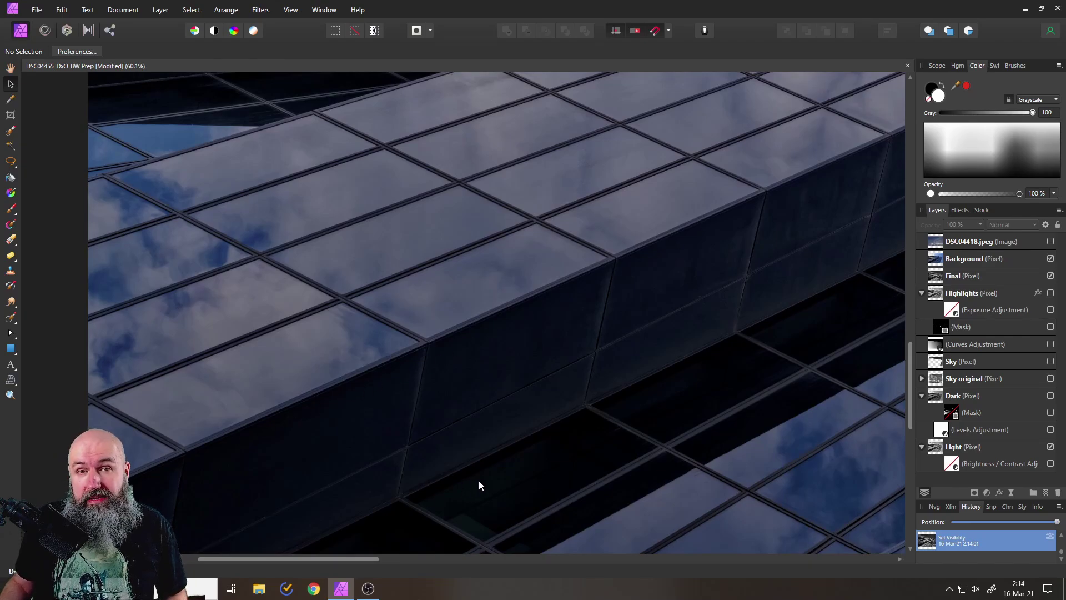
left_click(1050, 259)
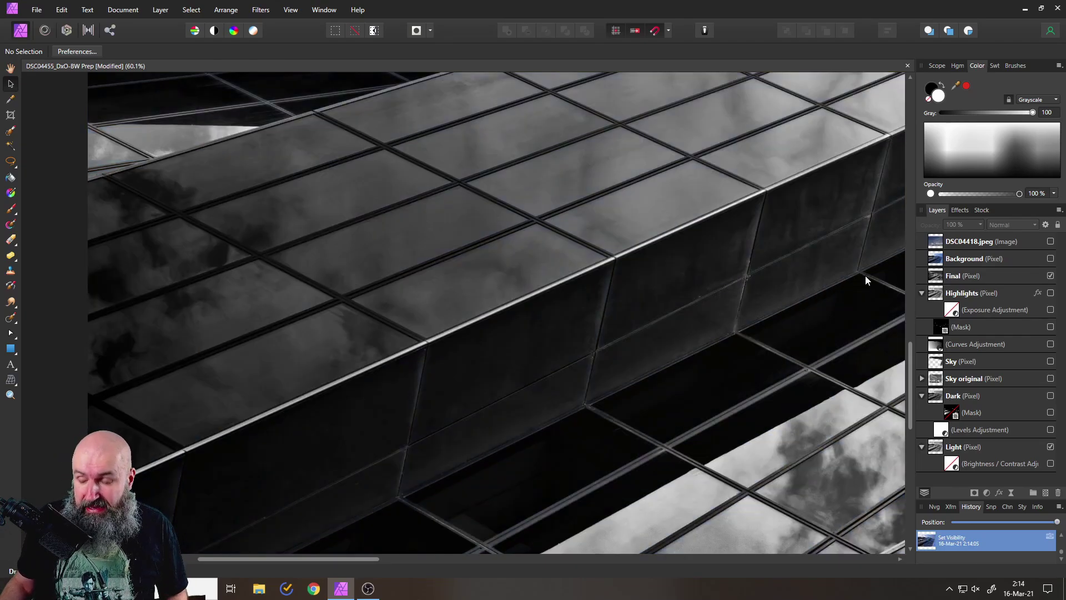
key("ctrl+0")
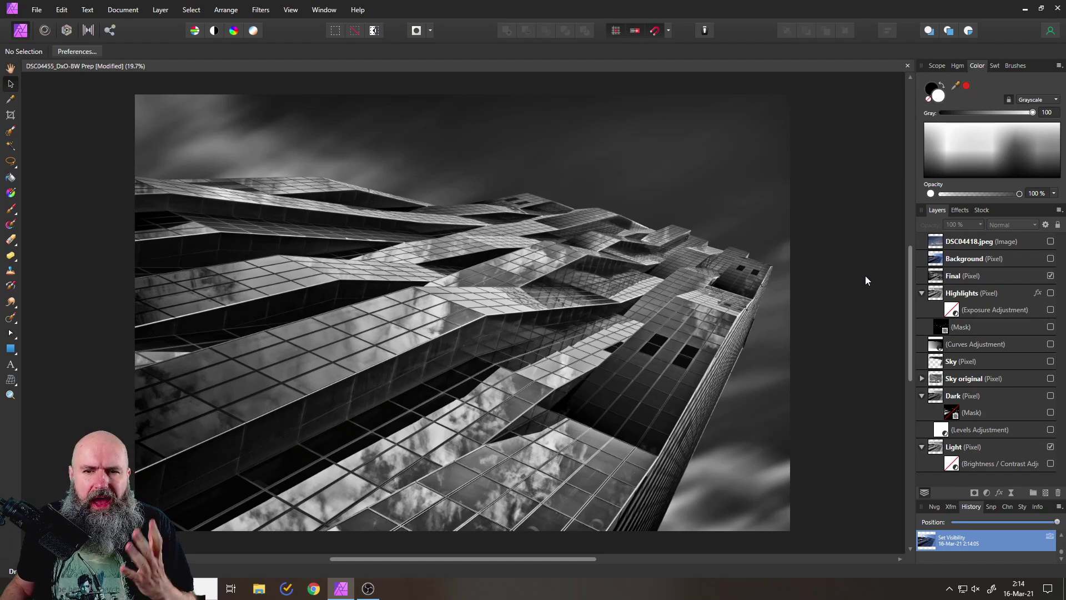
Preview the DSC04418.jpeg cloud photo, then leave only the selected colour Background layer visible
left_click(1050, 259)
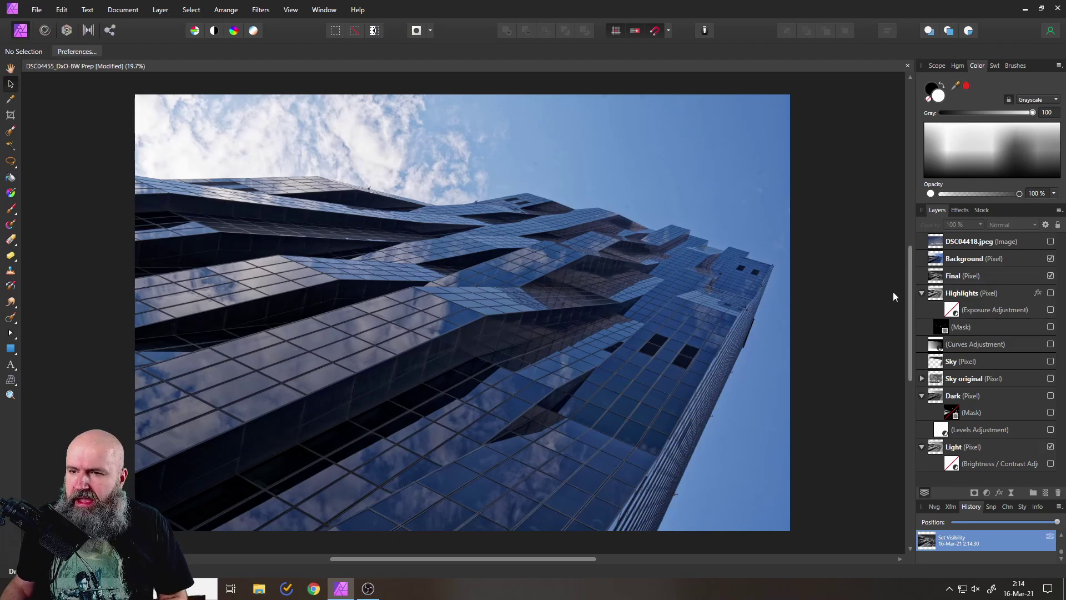
left_click(1050, 242)
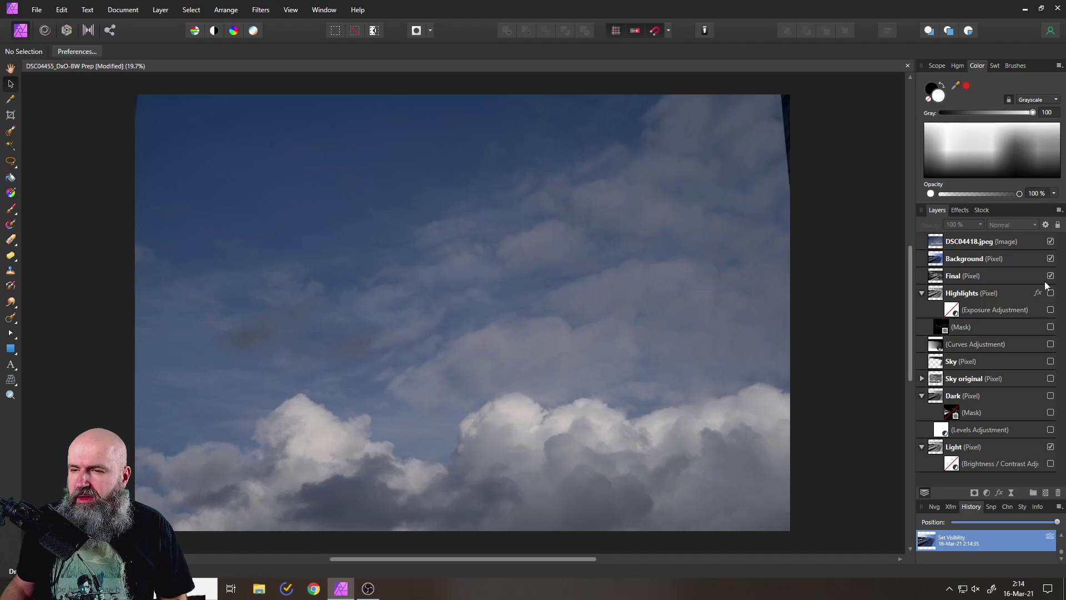
left_click(1051, 258)
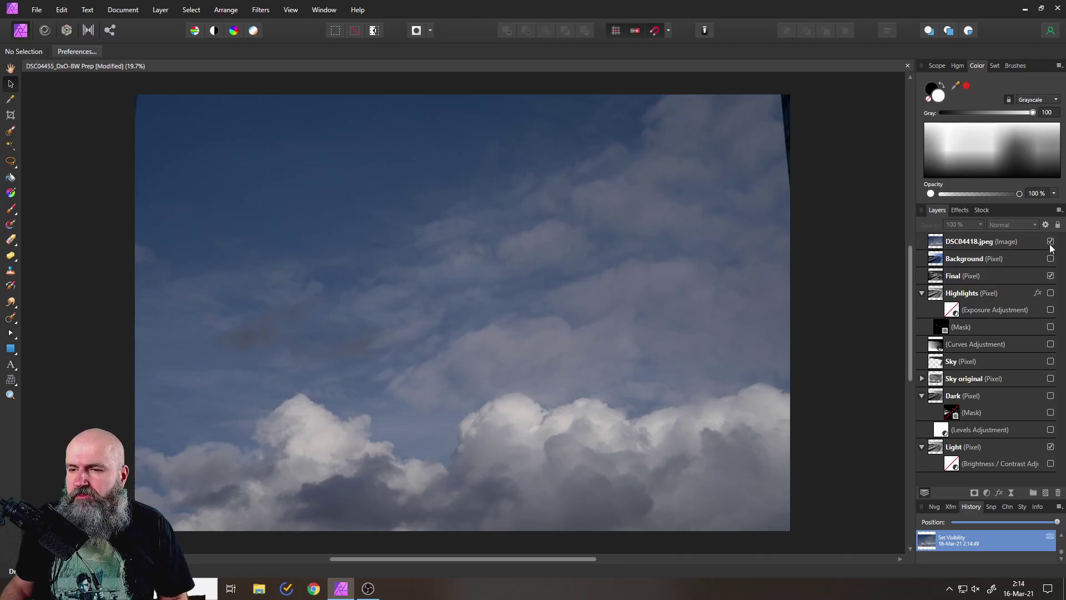
left_click(1050, 242)
left_click(984, 258)
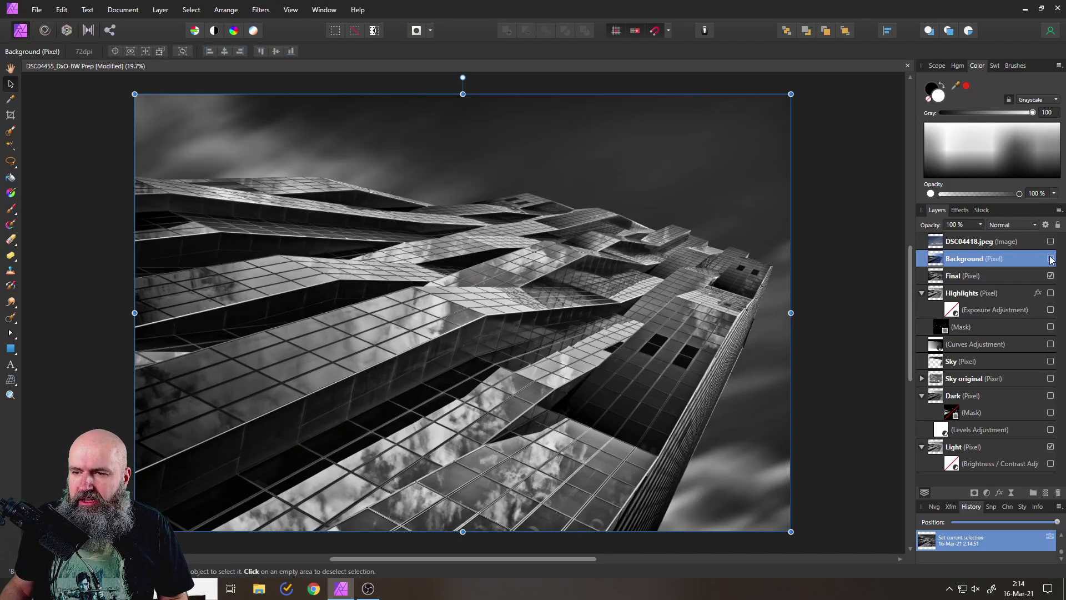
left_click(1050, 259)
Add a Black & White adjustment with darker red and cyan and blue at 125%, then delete it
left_click(986, 493)
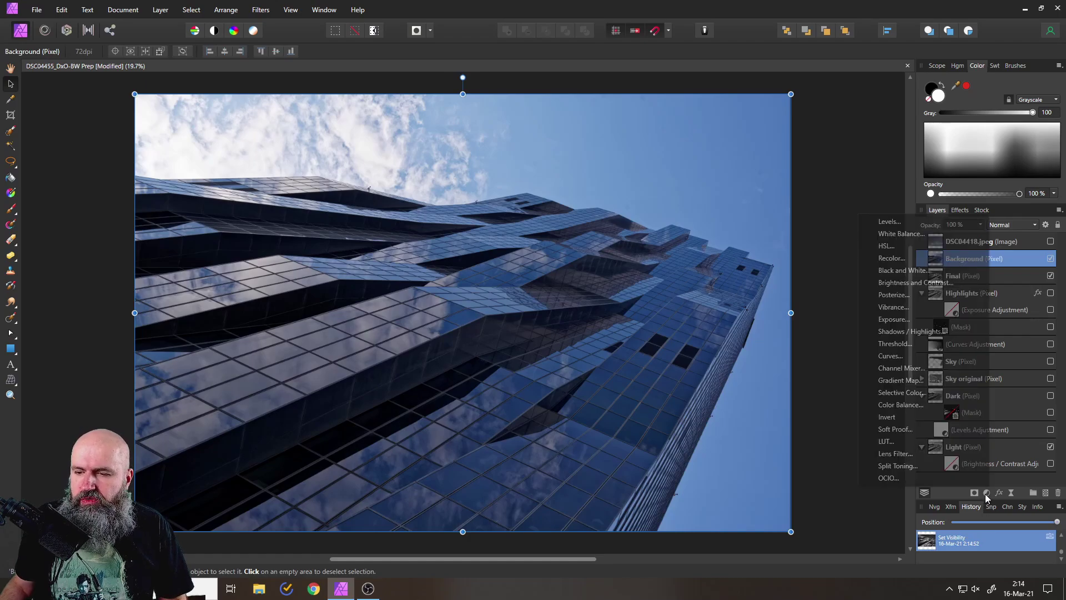
left_click(910, 271)
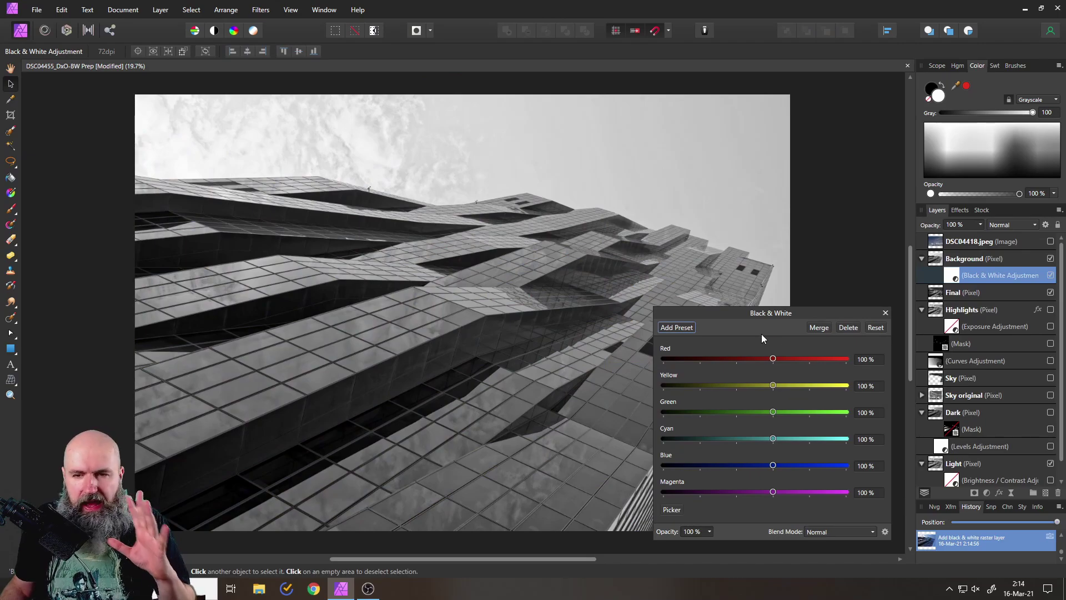
left_click_drag(732, 320, 810, 311)
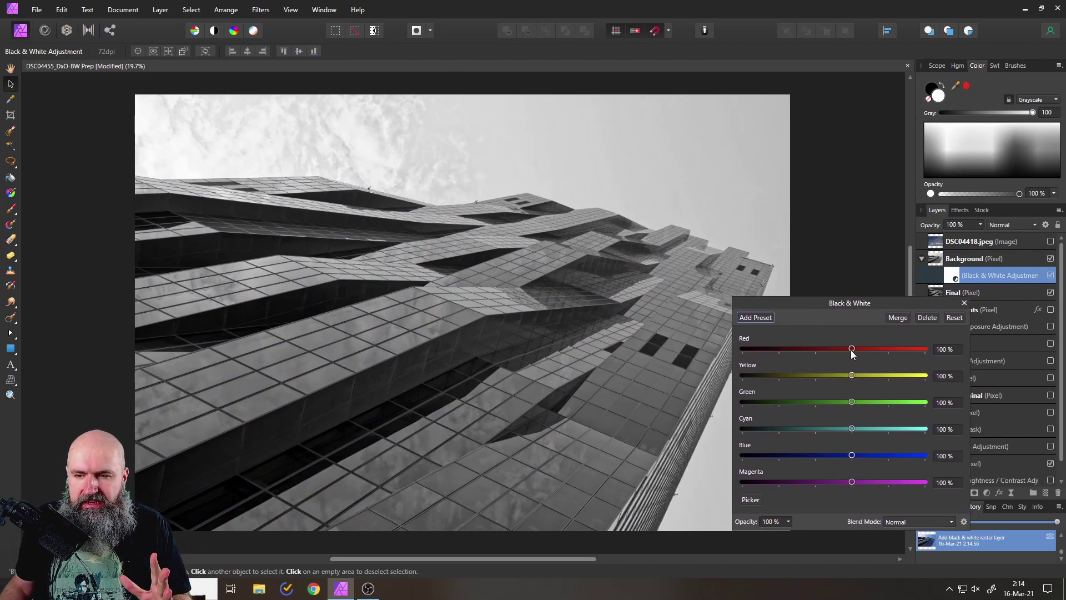
left_click_drag(851, 350, 831, 347)
left_click_drag(848, 429, 799, 428)
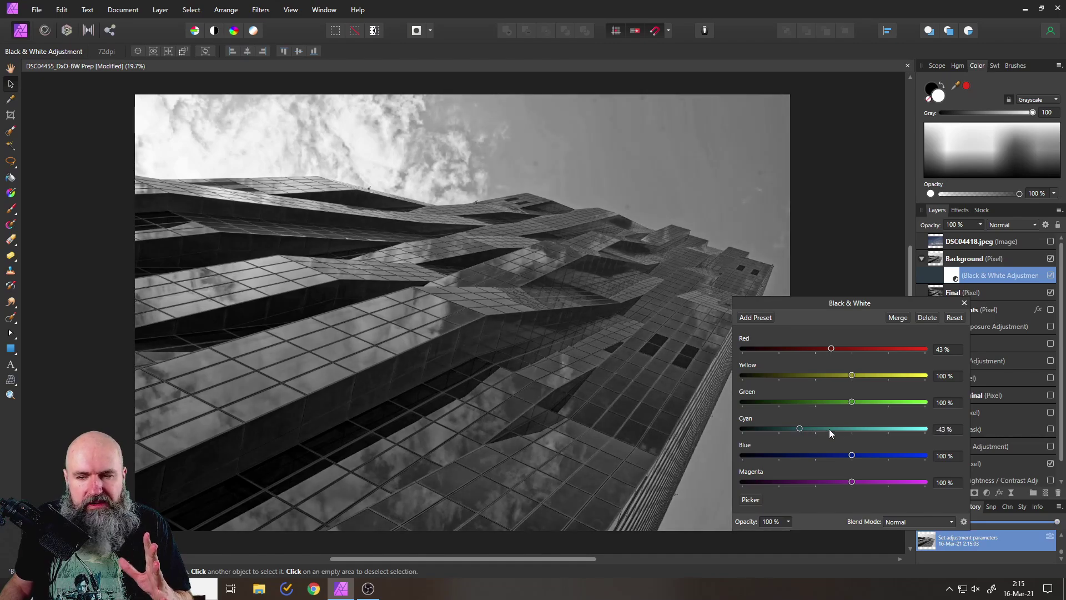
left_click_drag(852, 455, 861, 456)
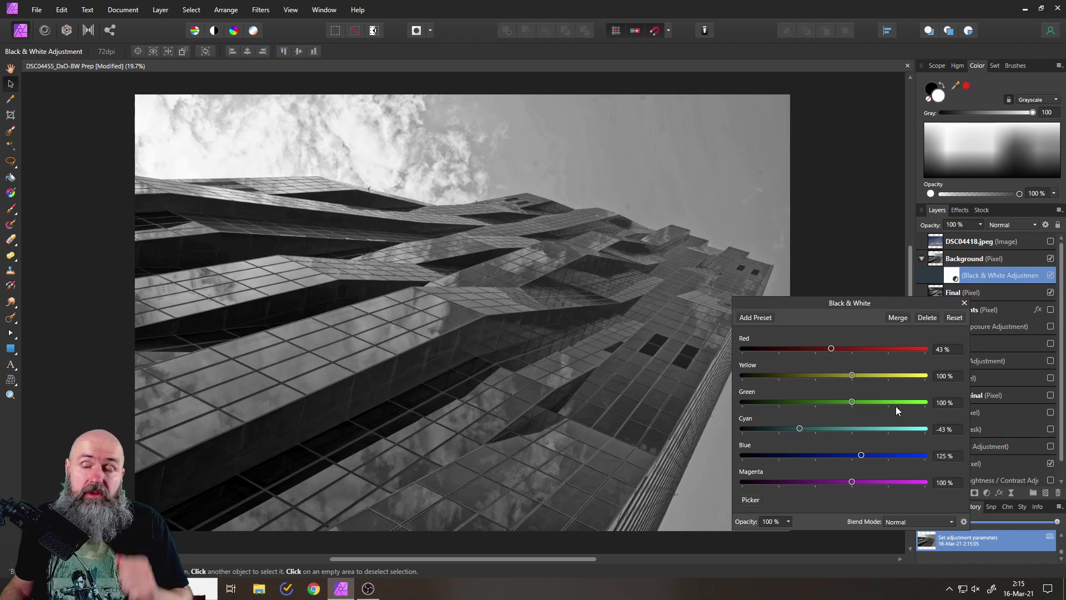
left_click(922, 320)
left_click(869, 369)
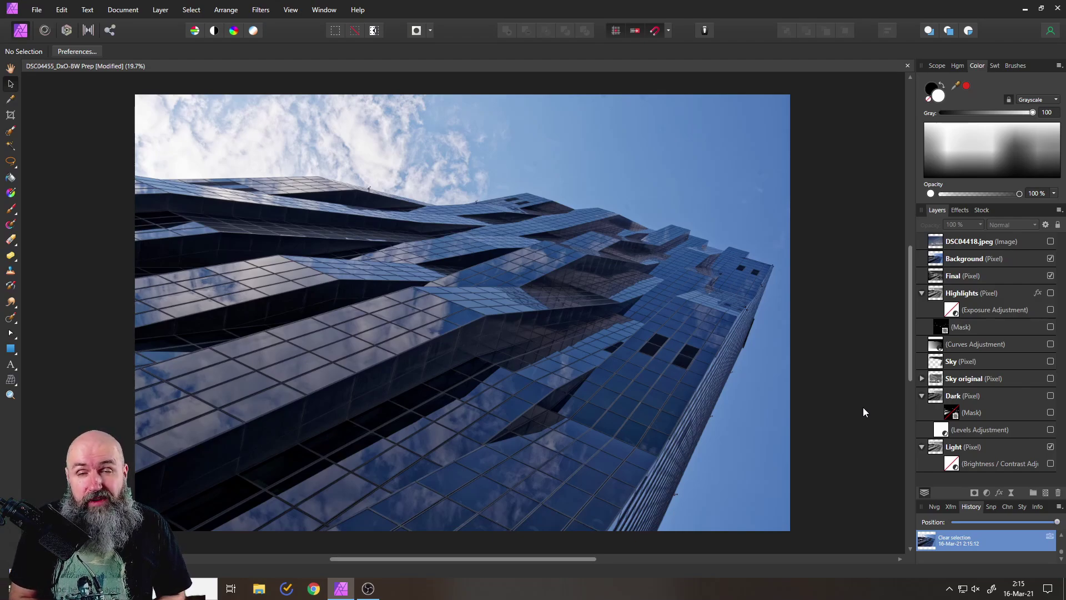
Run Filters > Plugins > Nik Collection > Silver Efex Pro 2 on the selected Background layer
left_click(945, 260)
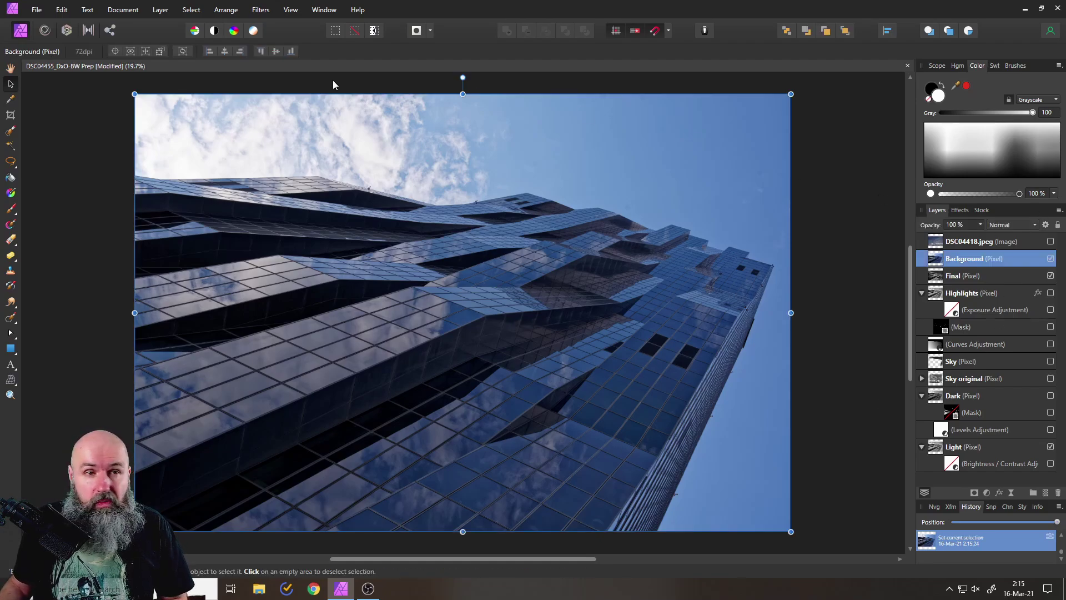
left_click(259, 10)
mouse_move(224, 150)
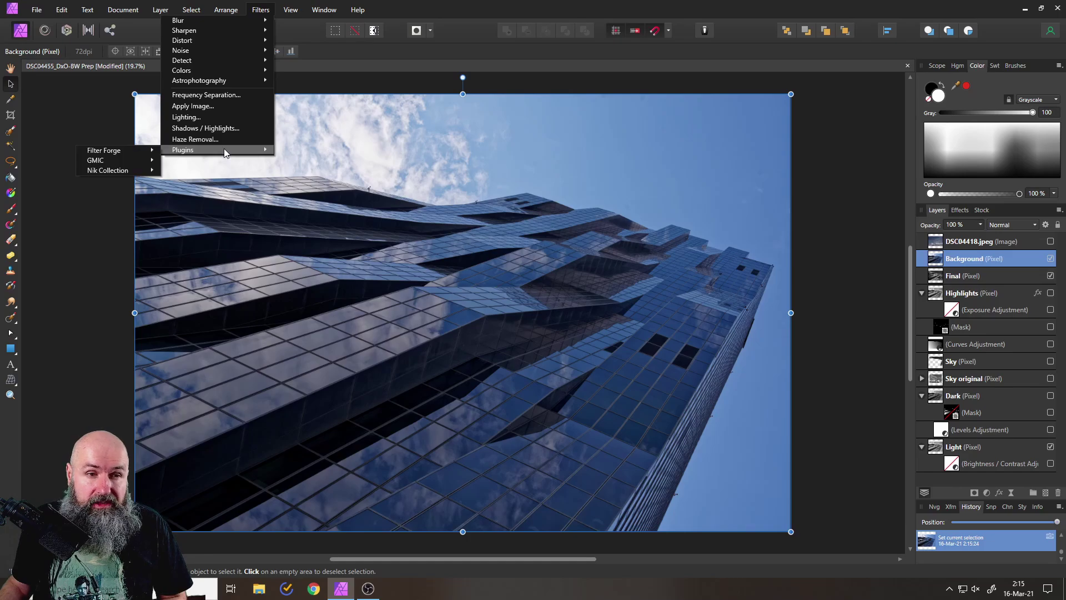
mouse_move(116, 170)
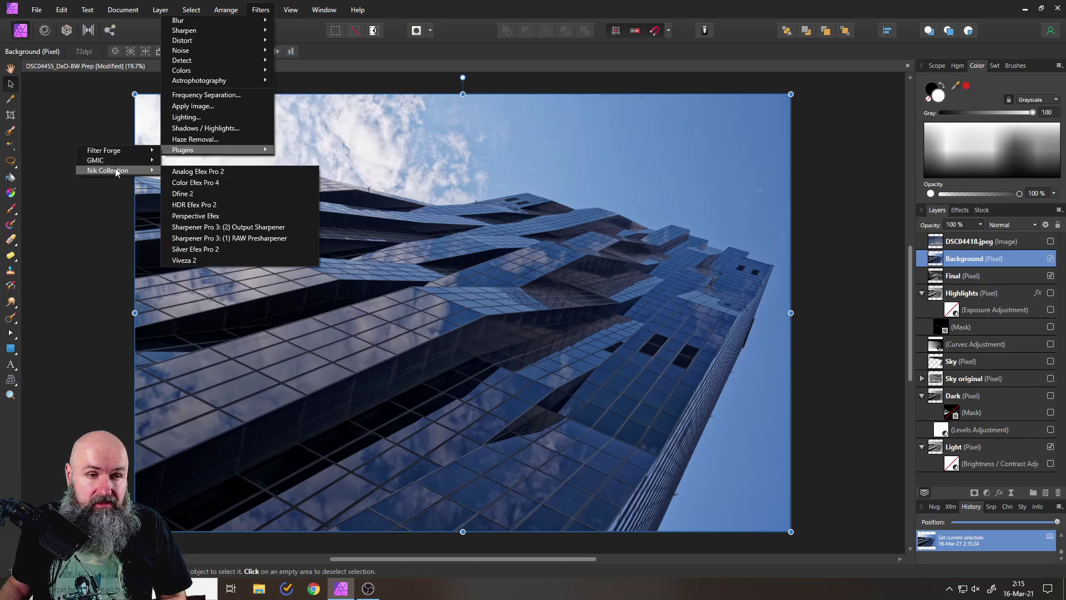
left_click(204, 250)
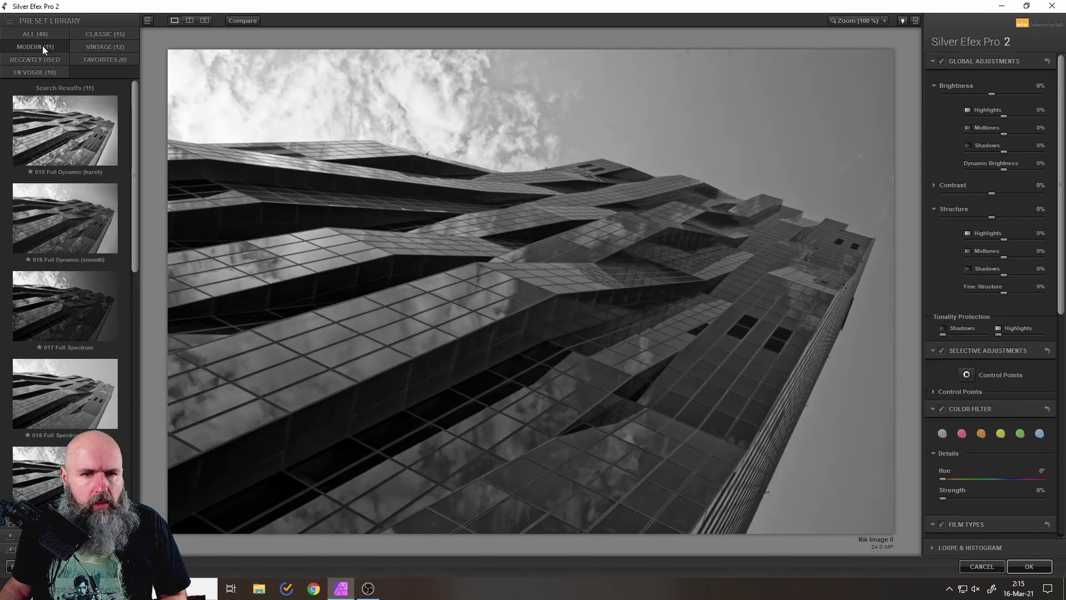
Preview the 015 Full Dynamic (harsh) and 018 Full Spectrum presets, then cancel without applying
left_click(45, 104)
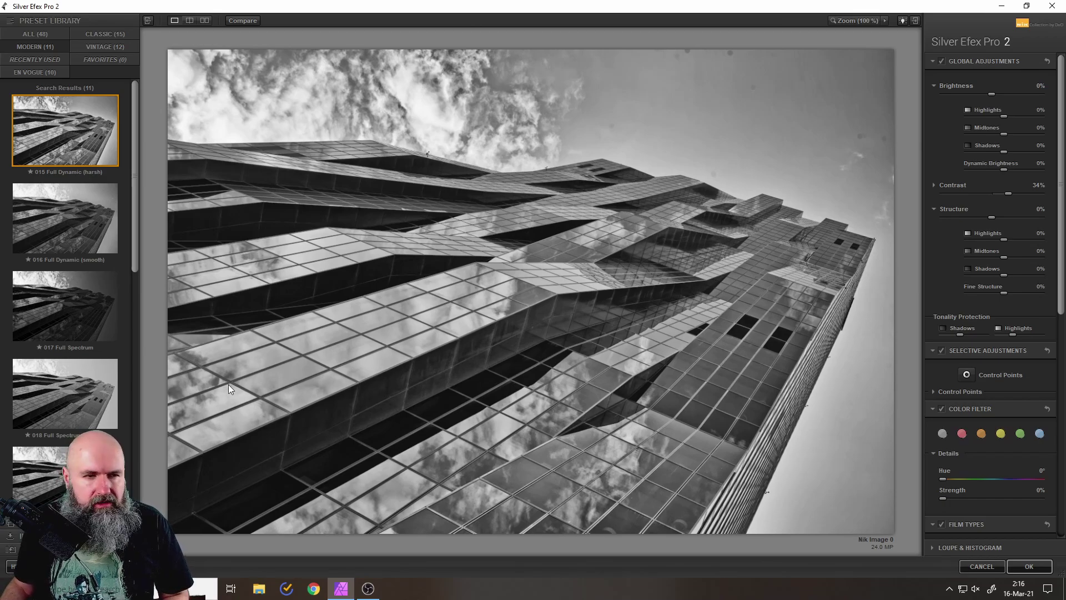
left_click(54, 414)
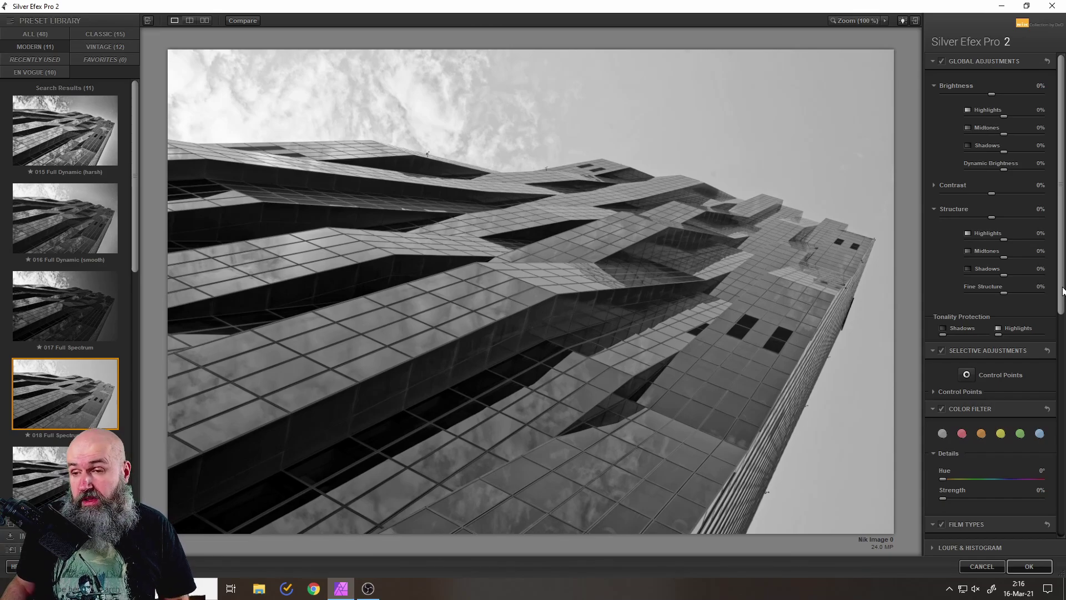
left_click_drag(1063, 291, 1054, 503)
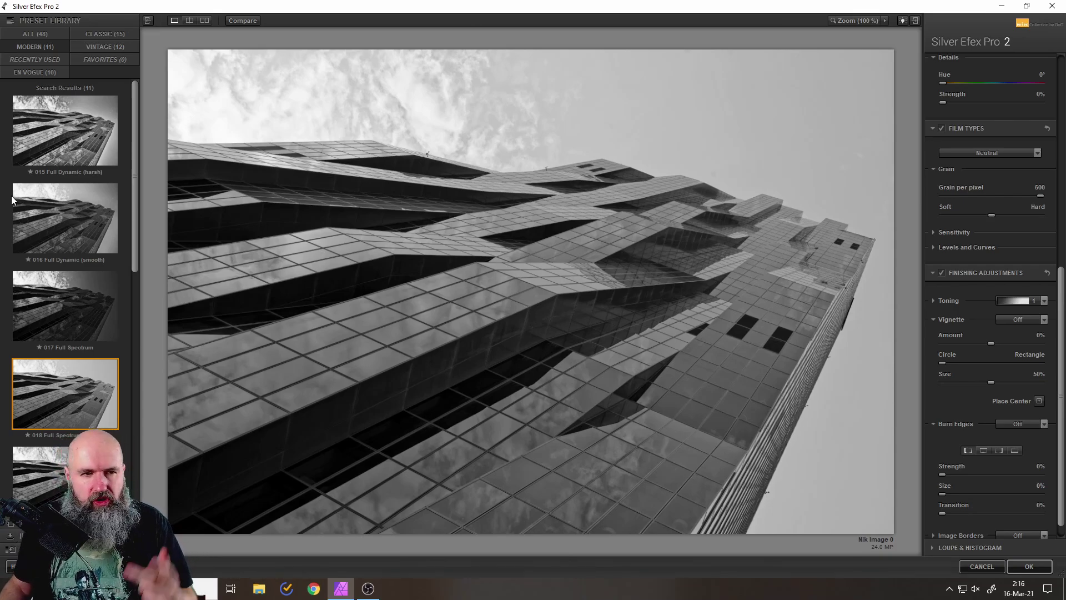
left_click(993, 566)
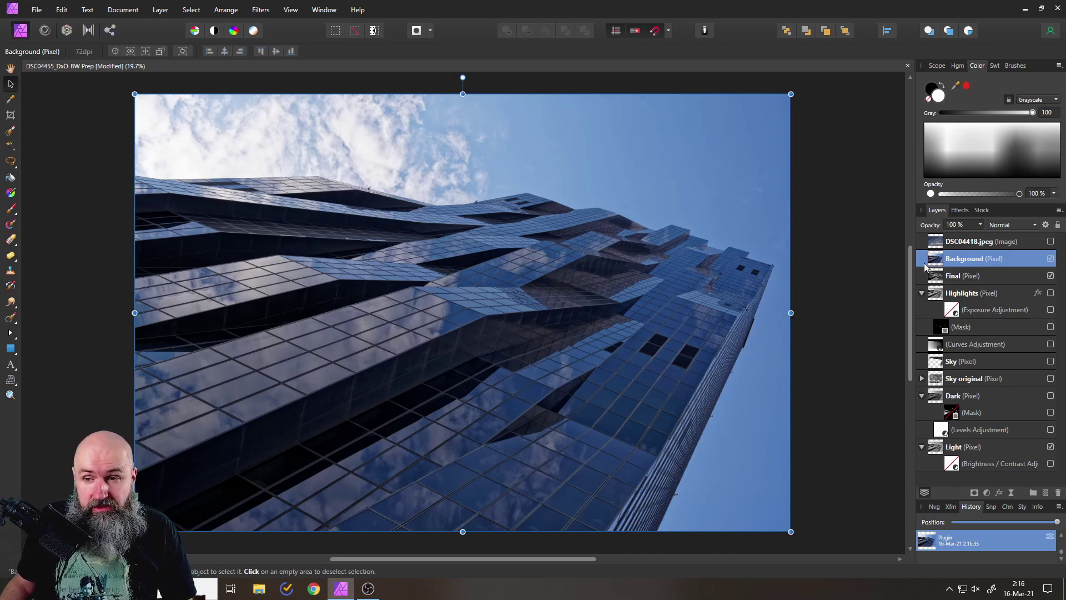
Compare the Background and DSC04418.jpeg layers, then hide the Final black-and-white result
left_click(1049, 258)
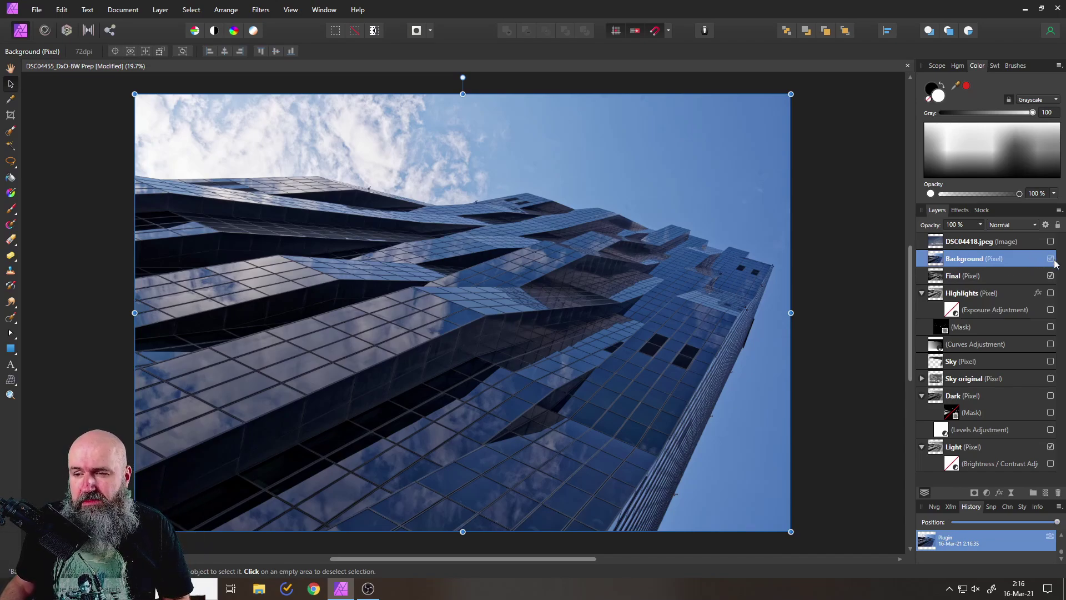
left_click(1049, 242)
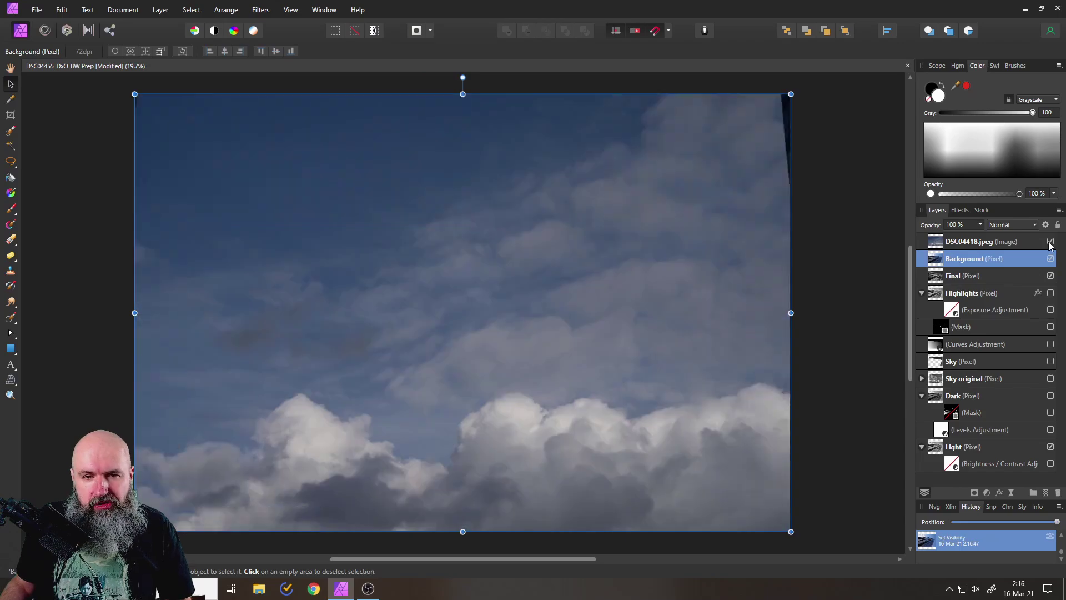
left_click(1049, 242)
left_click(1050, 259)
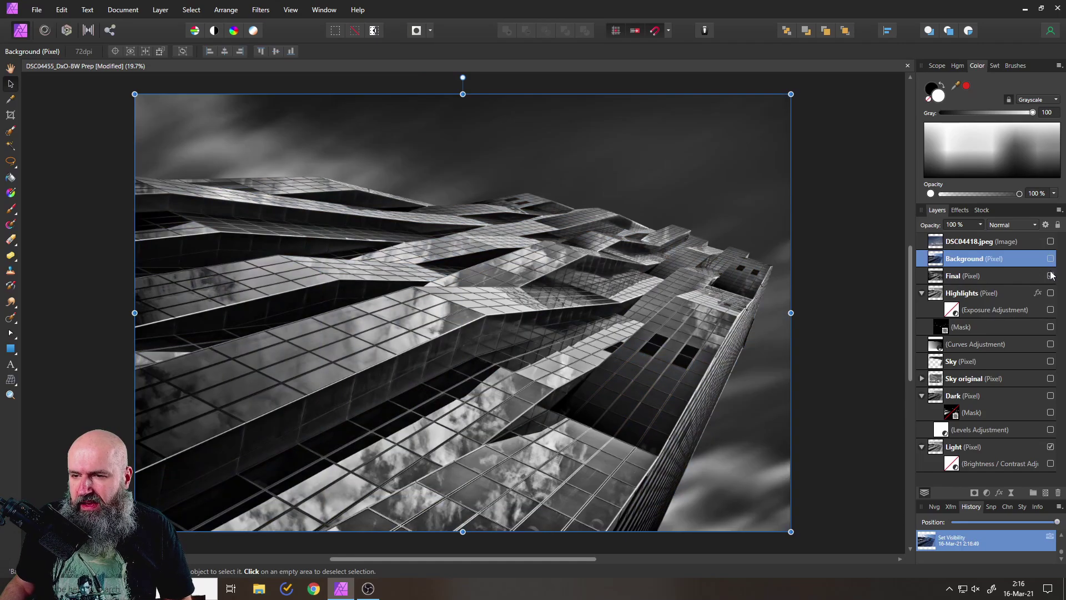
left_click(1050, 275)
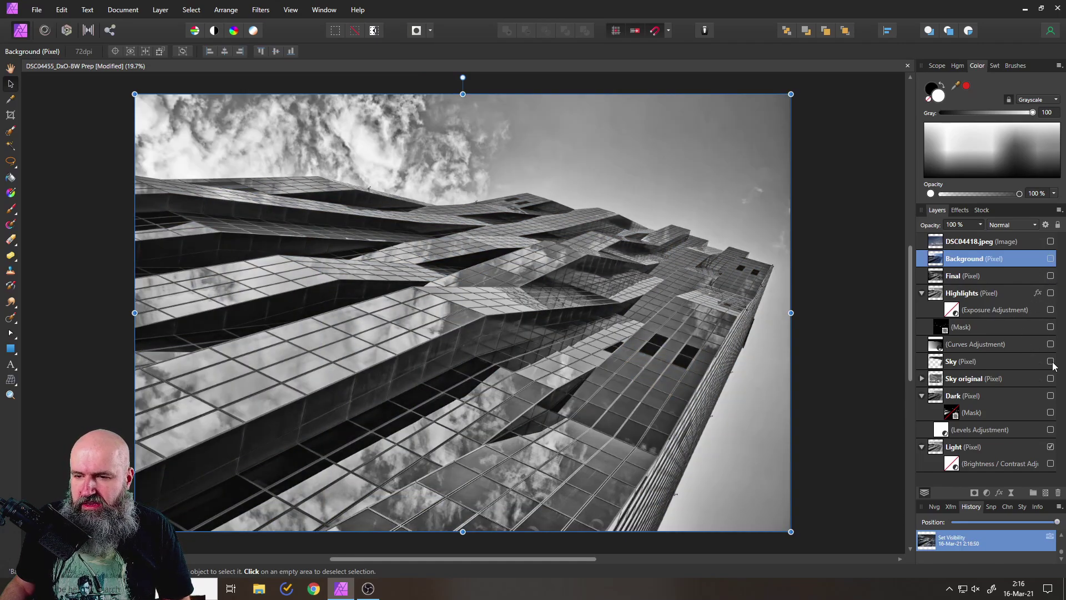
Check the Sky and Sky original cloud layers, with Final briefly shown and hidden again
left_click(1050, 361)
left_click(1050, 361)
left_click(1049, 378)
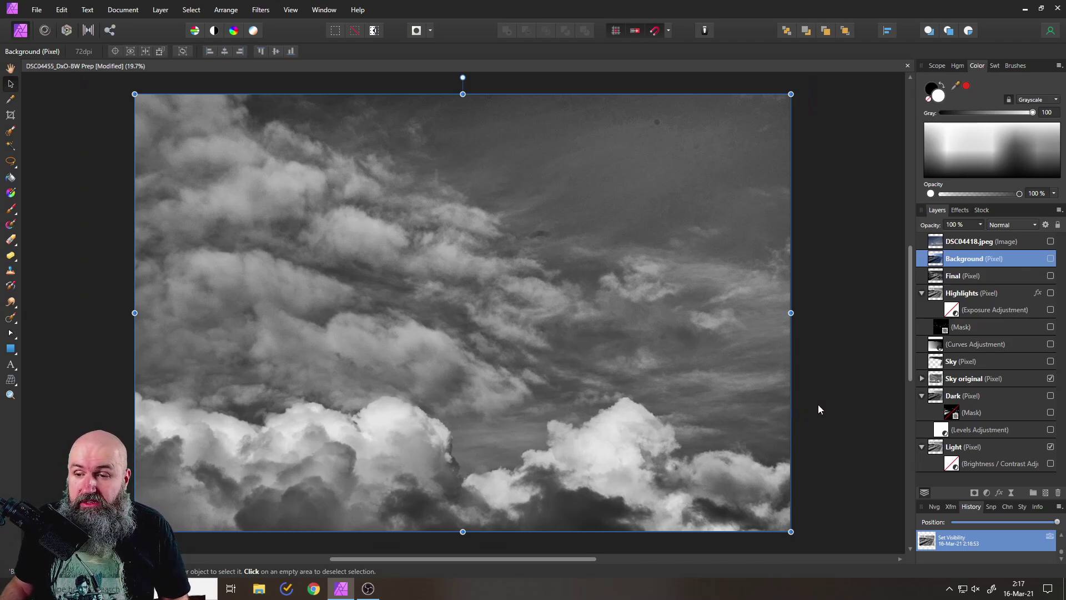
left_click(1050, 275)
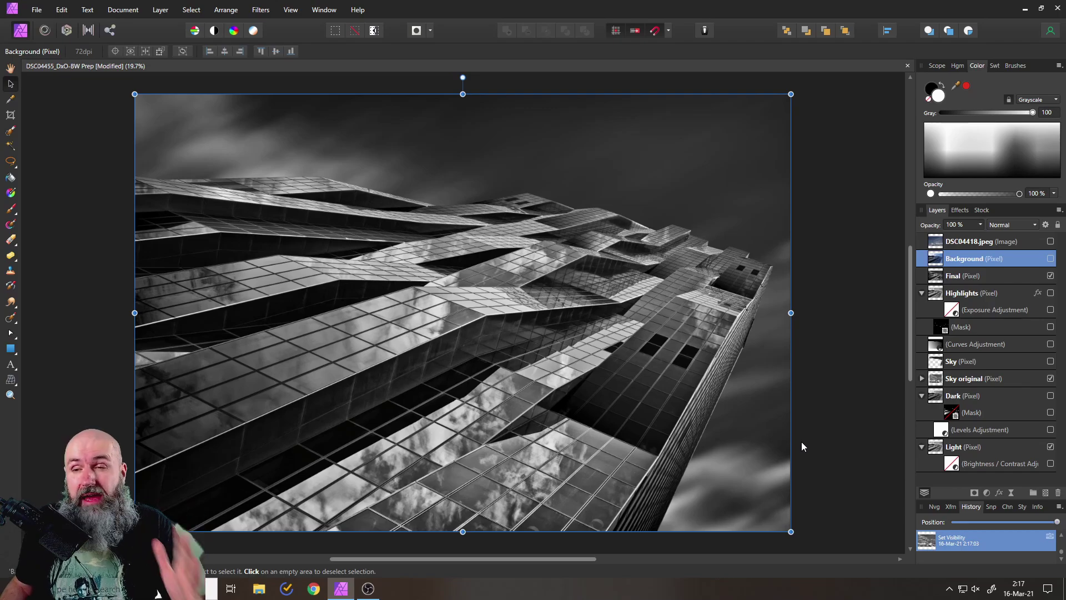
left_click(841, 384)
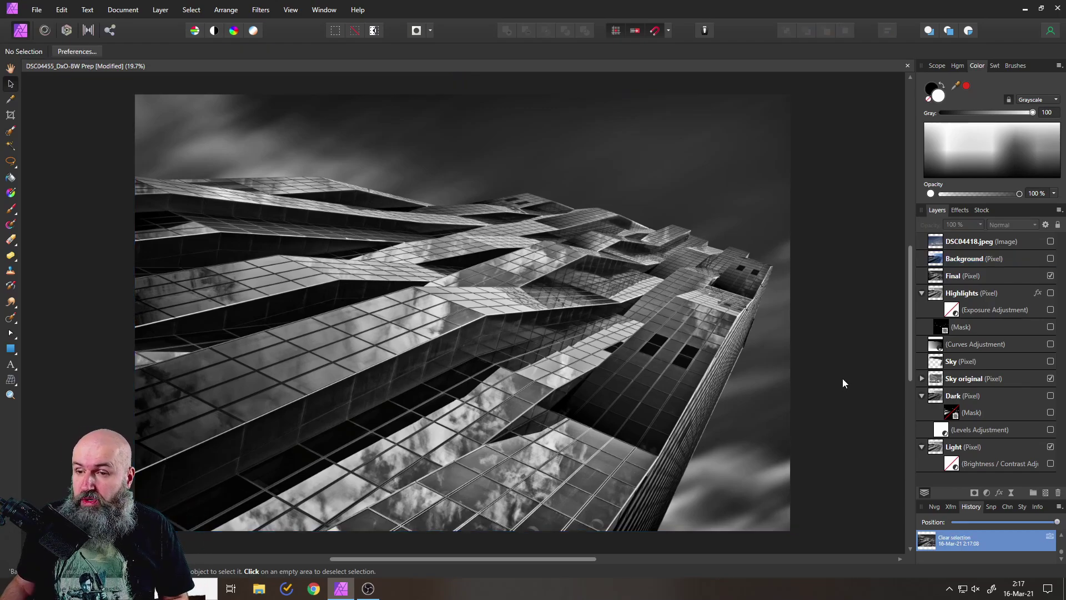
left_click(1050, 276)
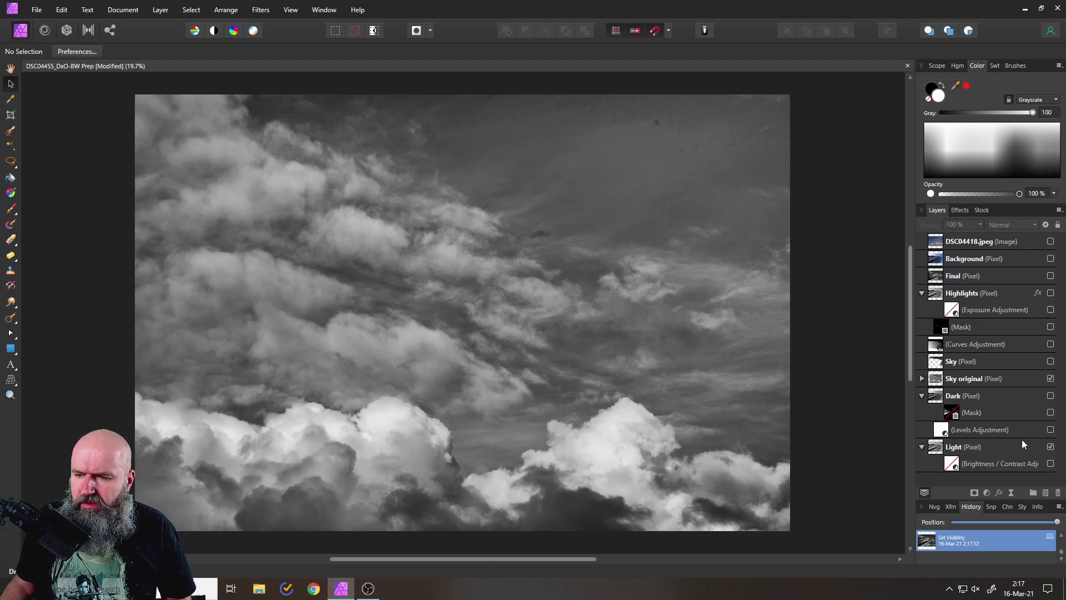
Hide Sky original and switch on the Light layer's Brightness / Contrast adjustment
left_click(1051, 378)
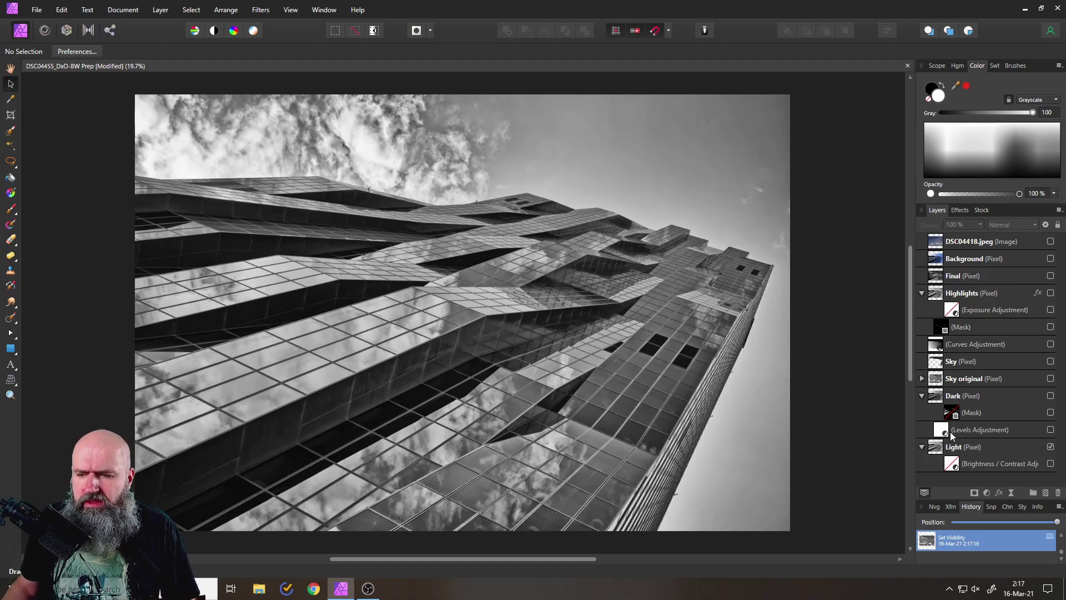
left_click(954, 465)
left_click(956, 466)
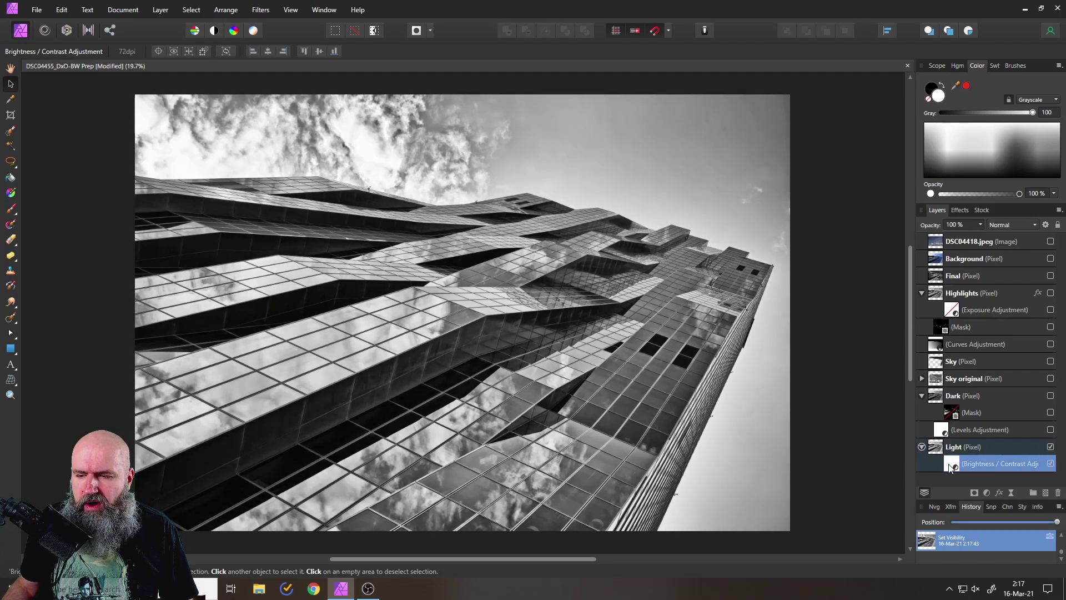
Review the Brightness / Contrast values (14%, 27%), then make the Dark layer visible
double_click(957, 464)
left_click_drag(827, 416, 812, 370)
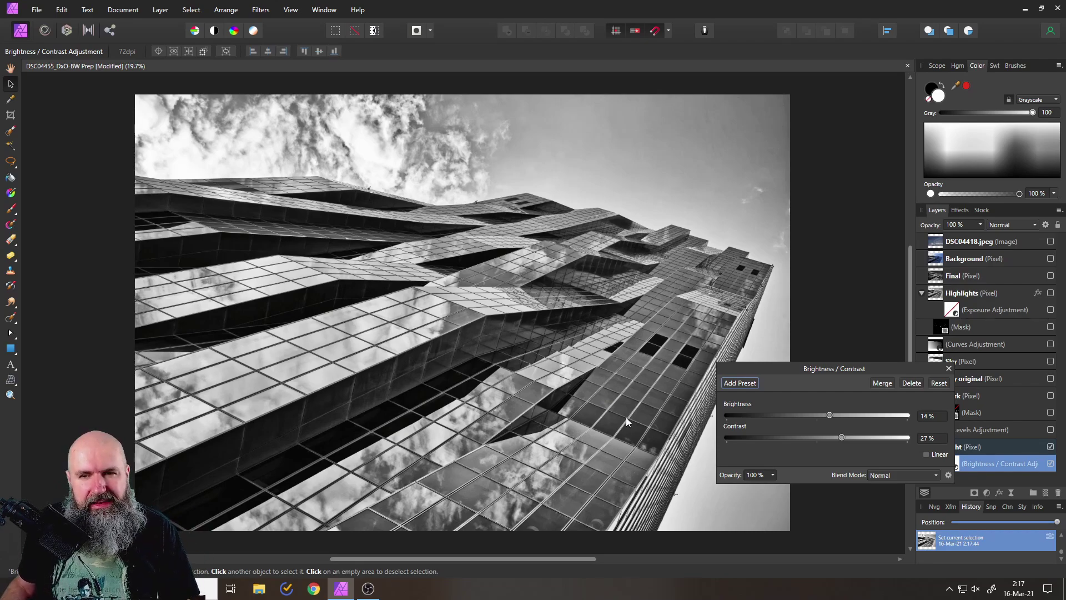
left_click(950, 368)
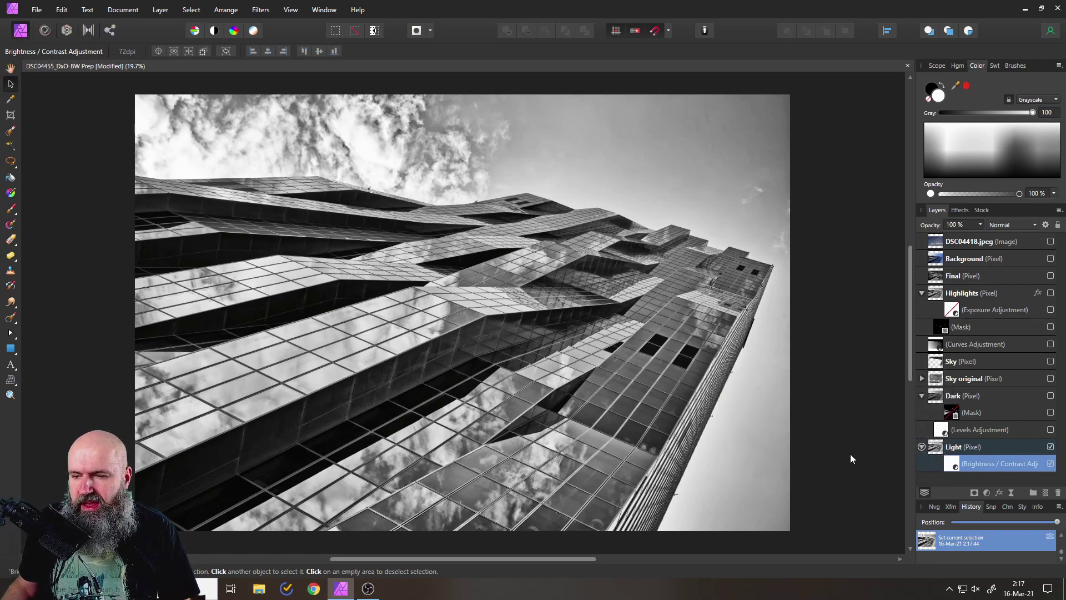
left_click(1050, 396)
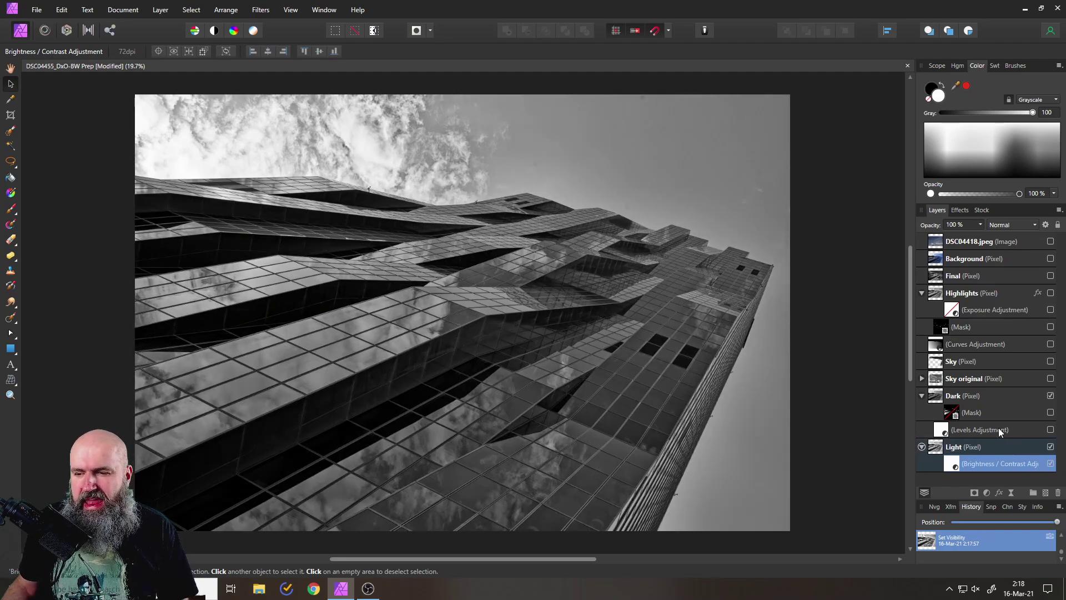
Turn on the Dark layer's Levels adjustment and open its Levels settings
left_click(971, 432)
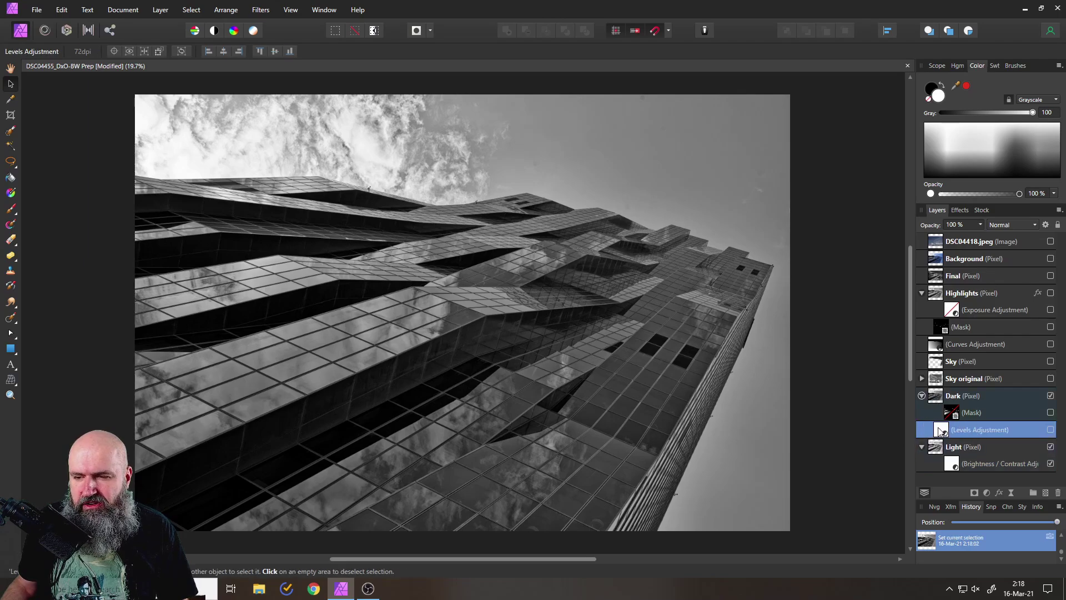
left_click(1049, 429)
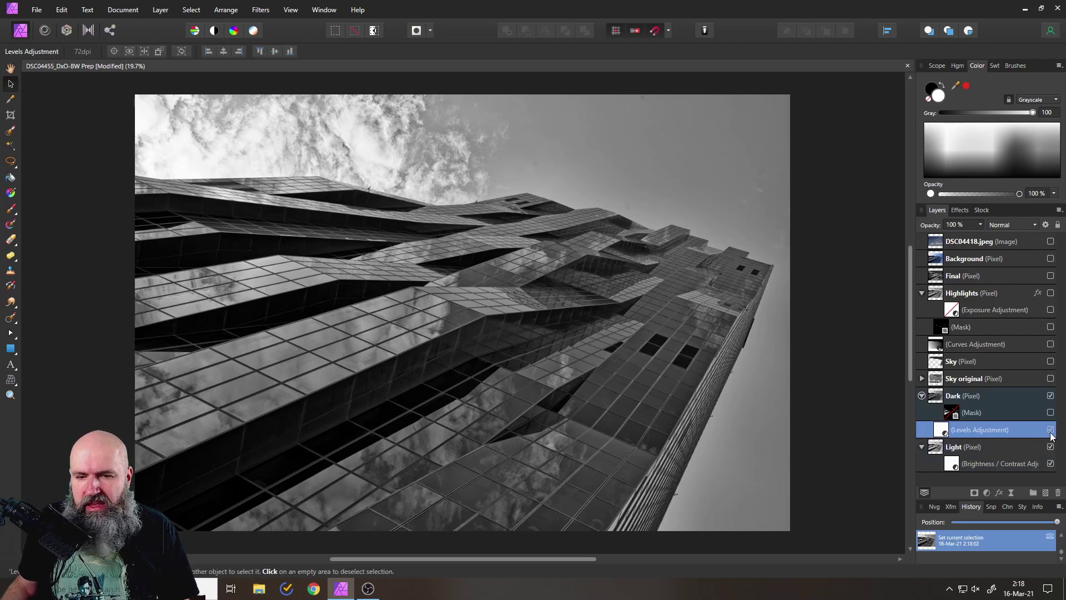
double_click(945, 426)
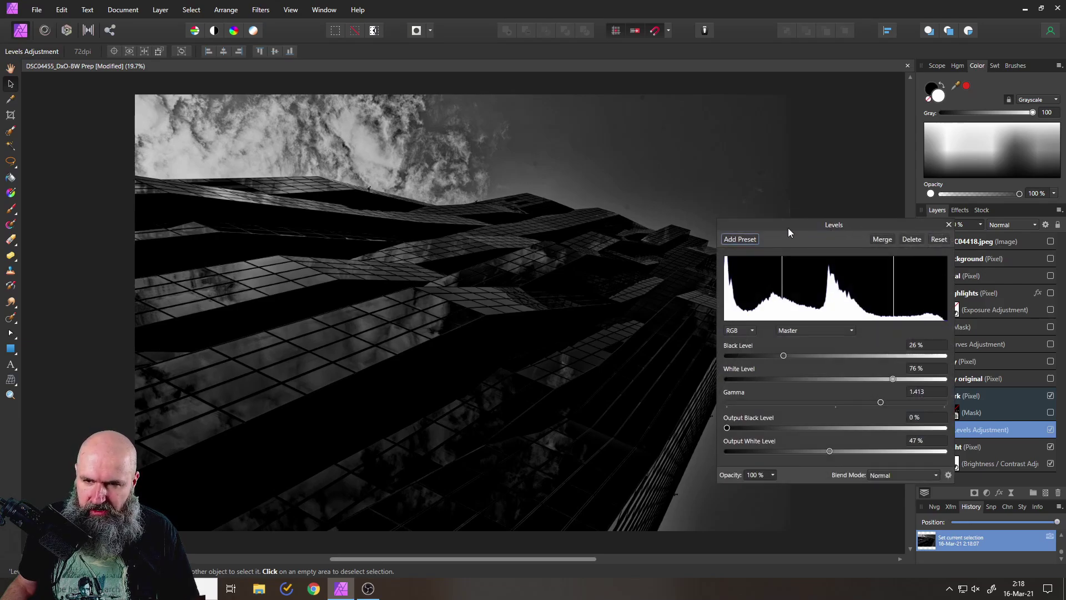
Review Levels (Black 26%, White 76%, Gamma 1.413, Output White 47%) and close the dialog
left_click_drag(785, 228, 812, 217)
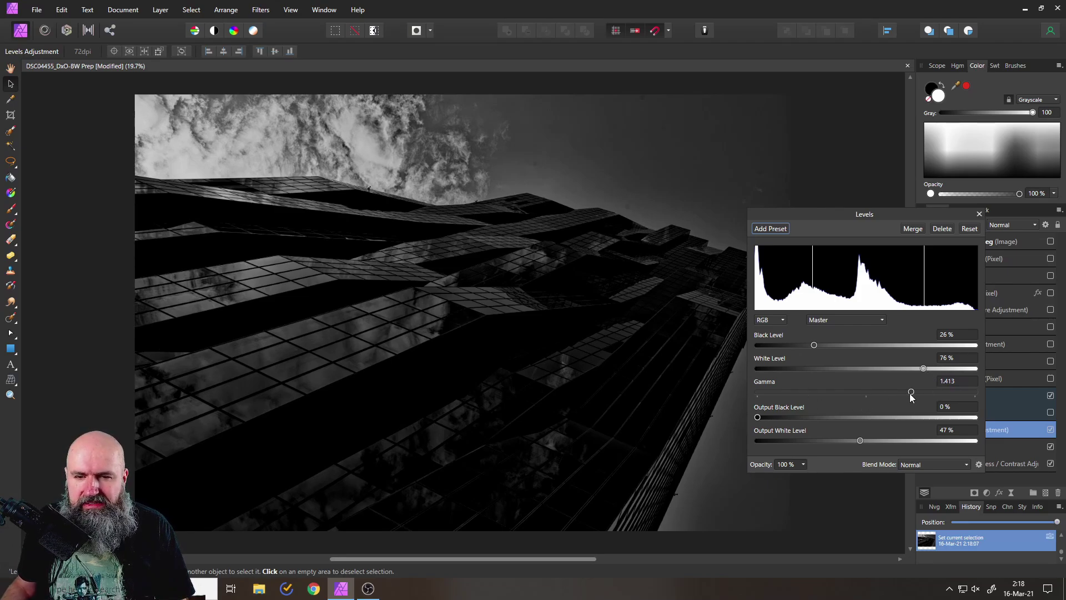
left_click(980, 214)
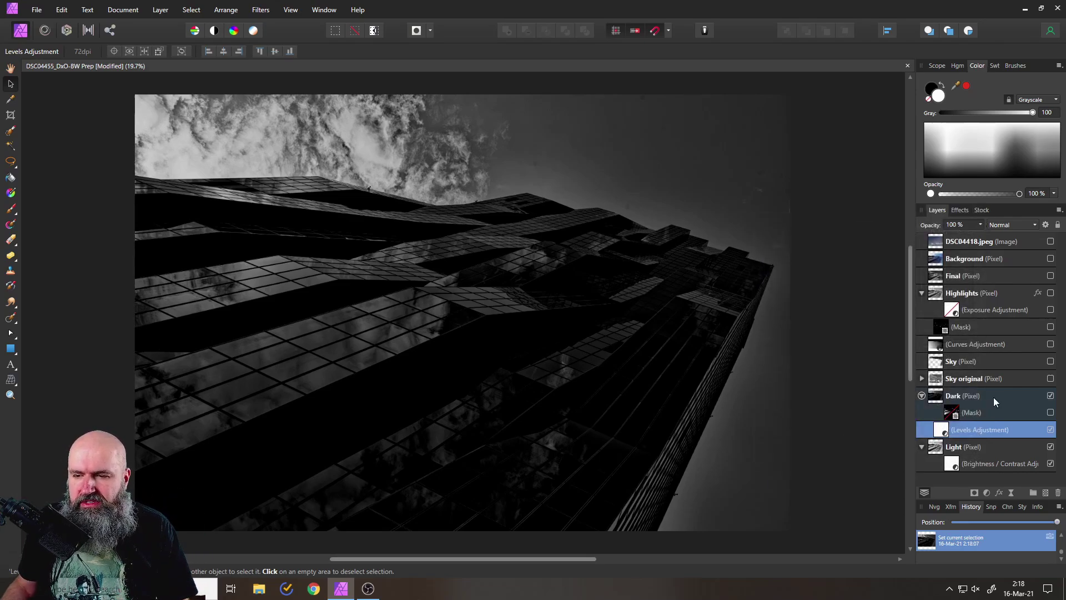
Turn on the Dark layer's mask and toggle Dark to compare, ending with it hidden and selected
left_click(1050, 396)
left_click(1051, 396)
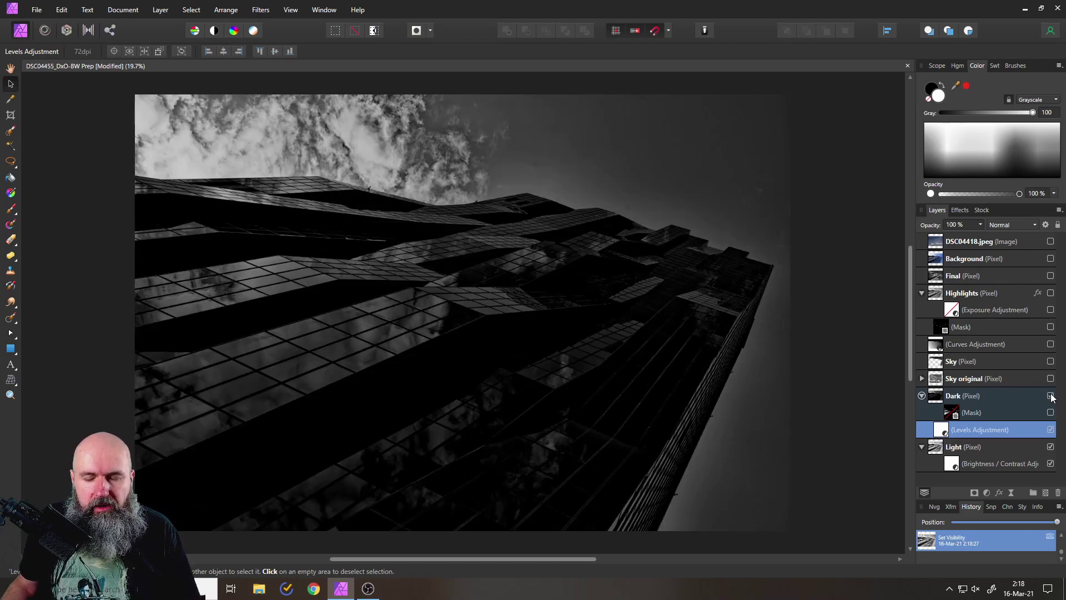
left_click(1051, 396)
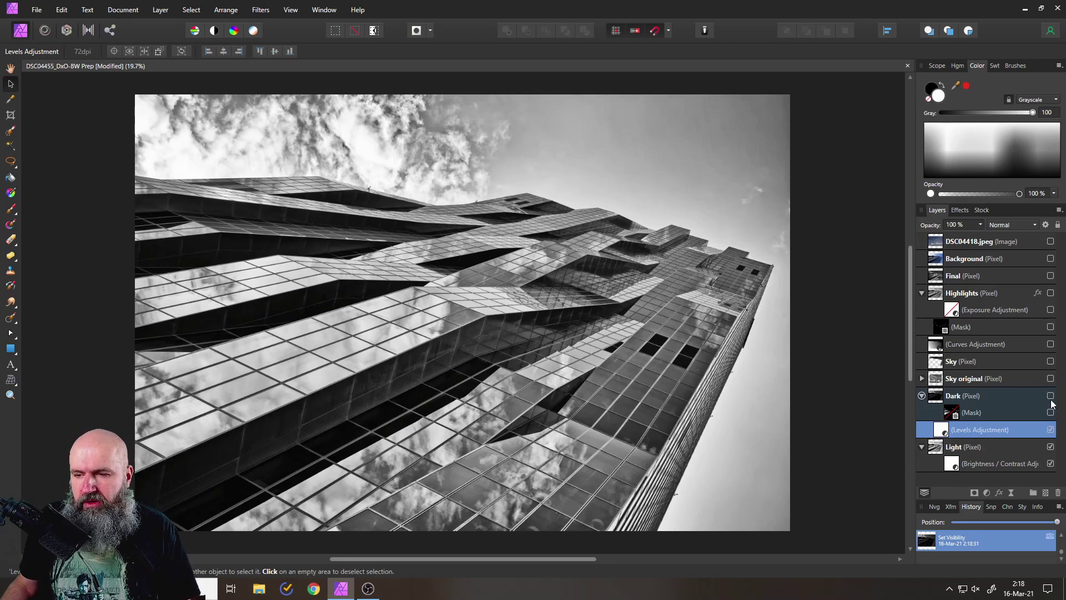
left_click(1050, 396)
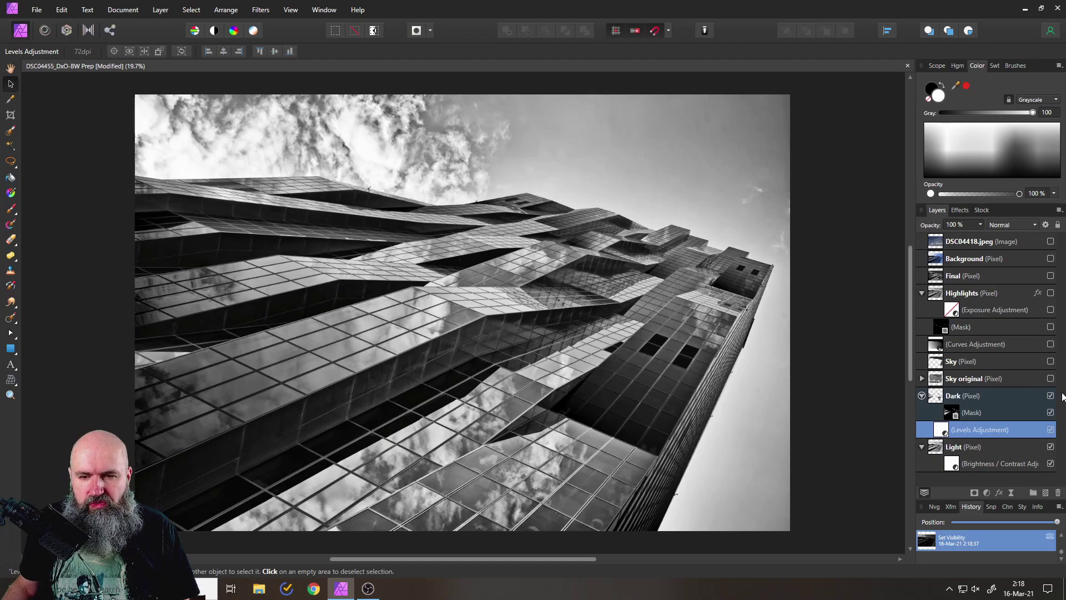
left_click(1050, 395)
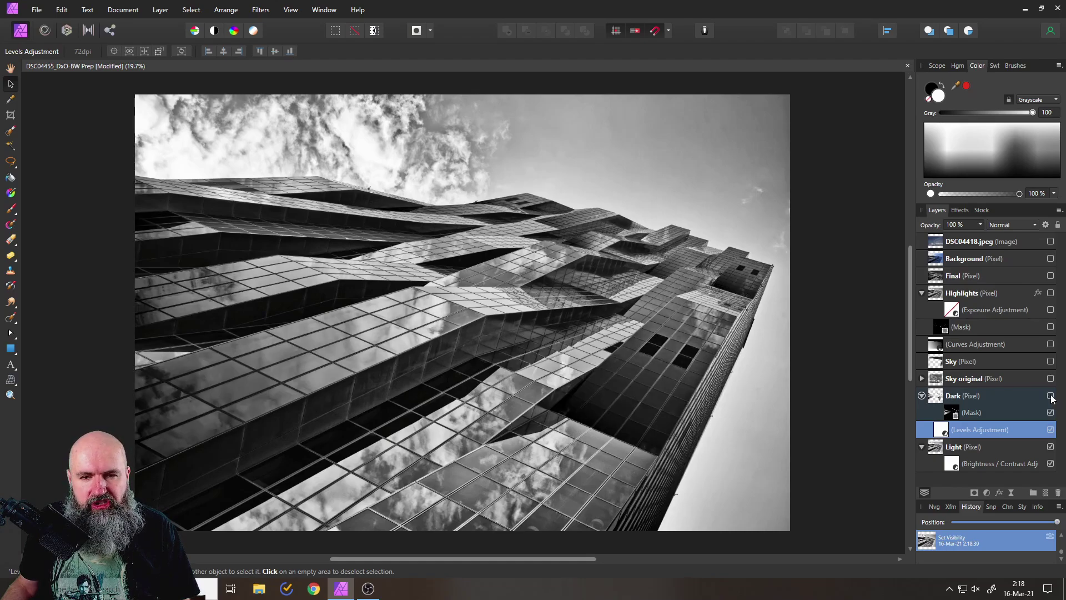
left_click(1050, 396)
left_click(1050, 396)
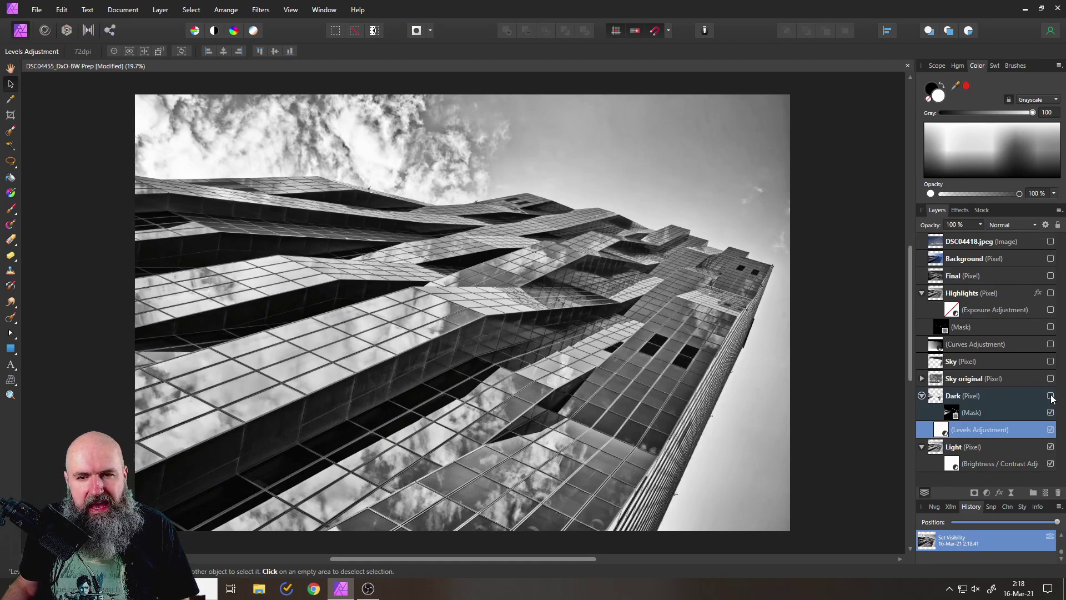
left_click(1050, 396)
left_click(1050, 396)
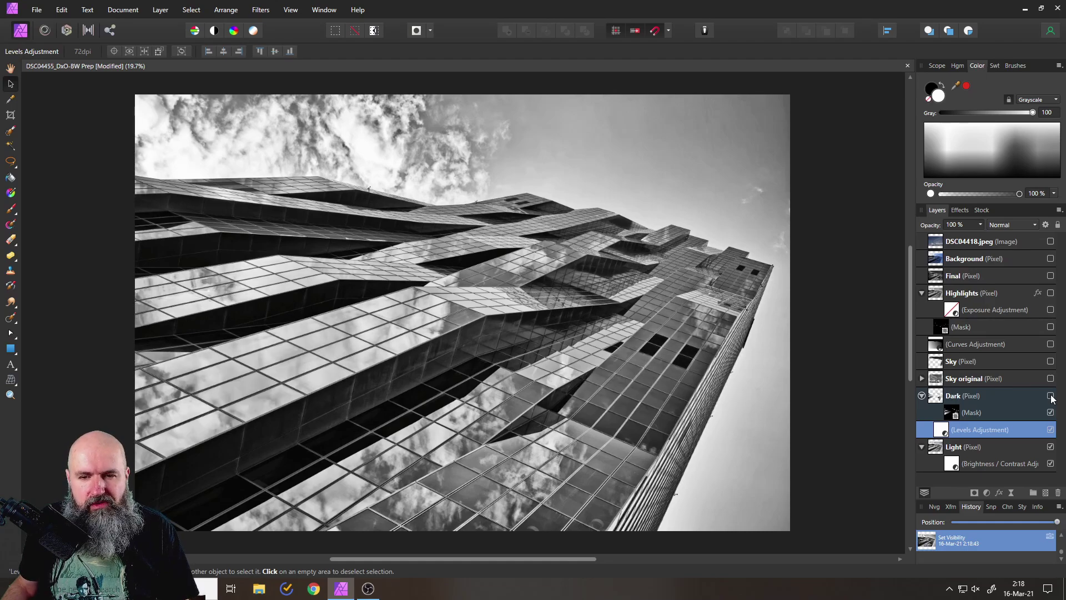
left_click(1051, 396)
left_click(1050, 396)
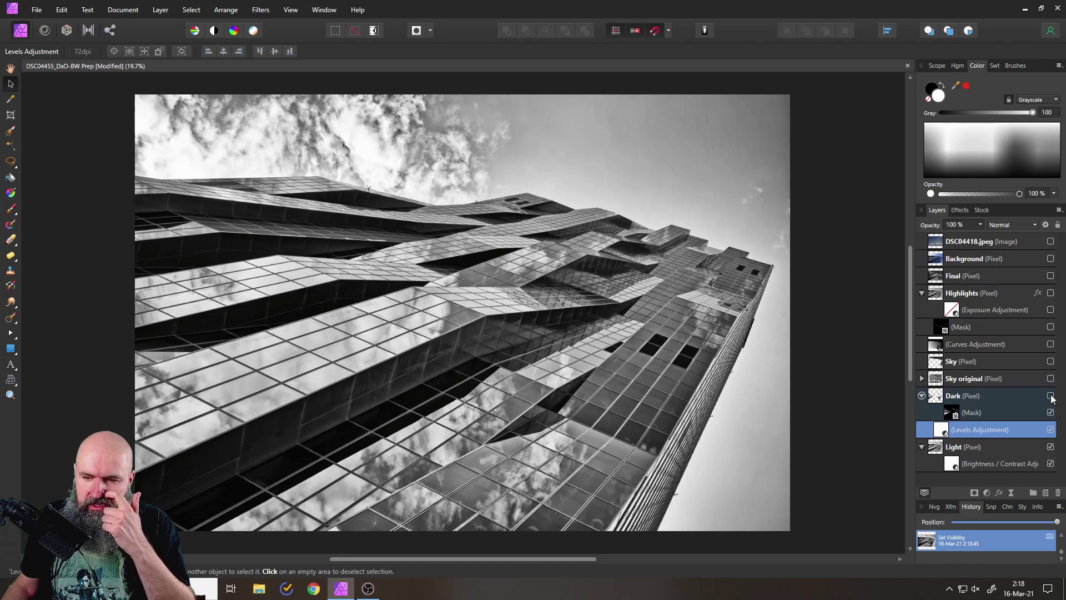
left_click(977, 390)
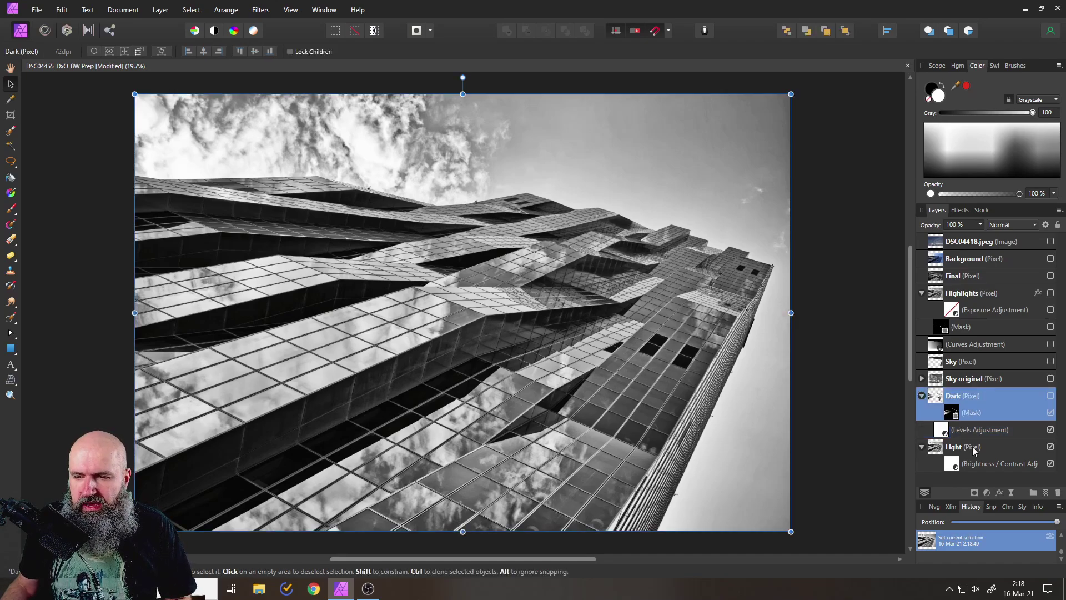
Add a new mask to the Dark layer, show the layer, and zoom onto the lower-right dark facade
left_click(975, 492)
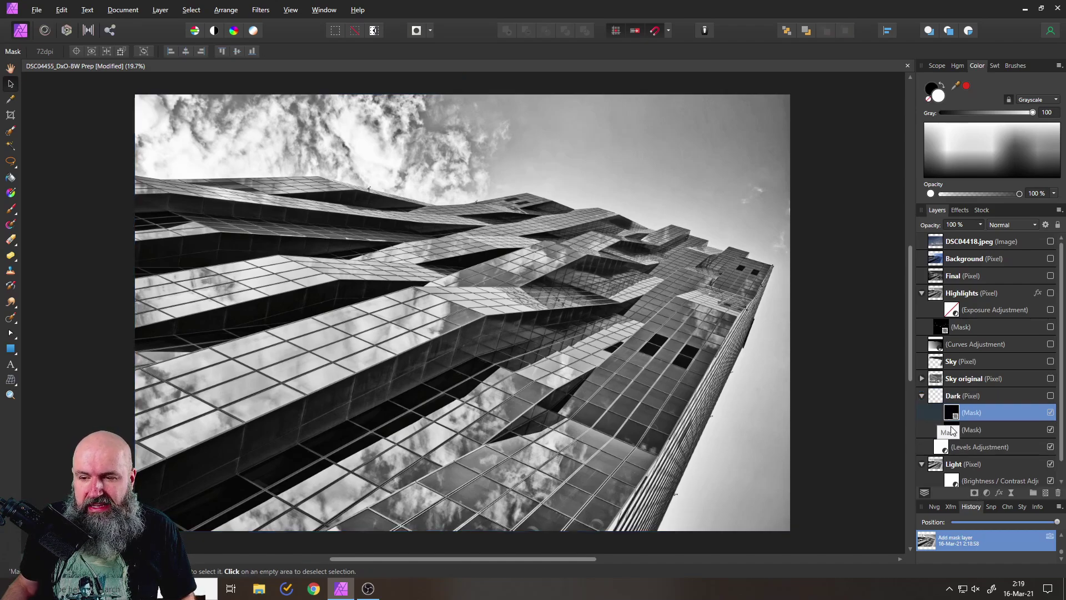
left_click(1049, 396)
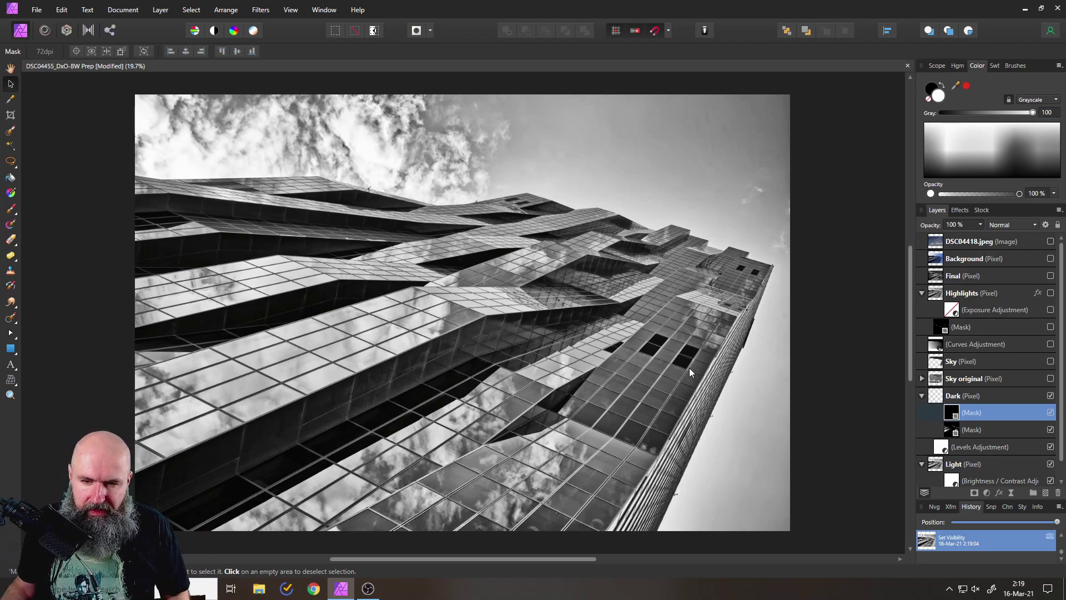
scroll(688, 367, "up", 5)
left_click_drag(674, 374, 645, 300)
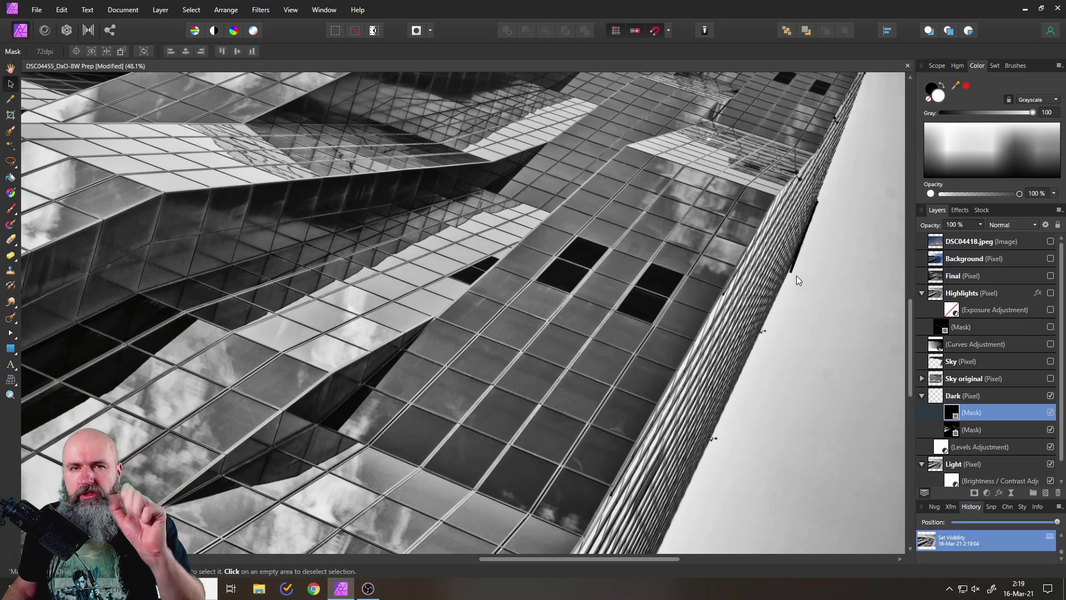
Trace a magnetic freehand selection around the angled dark facade section, closing it at the lower corner
left_click(10, 162)
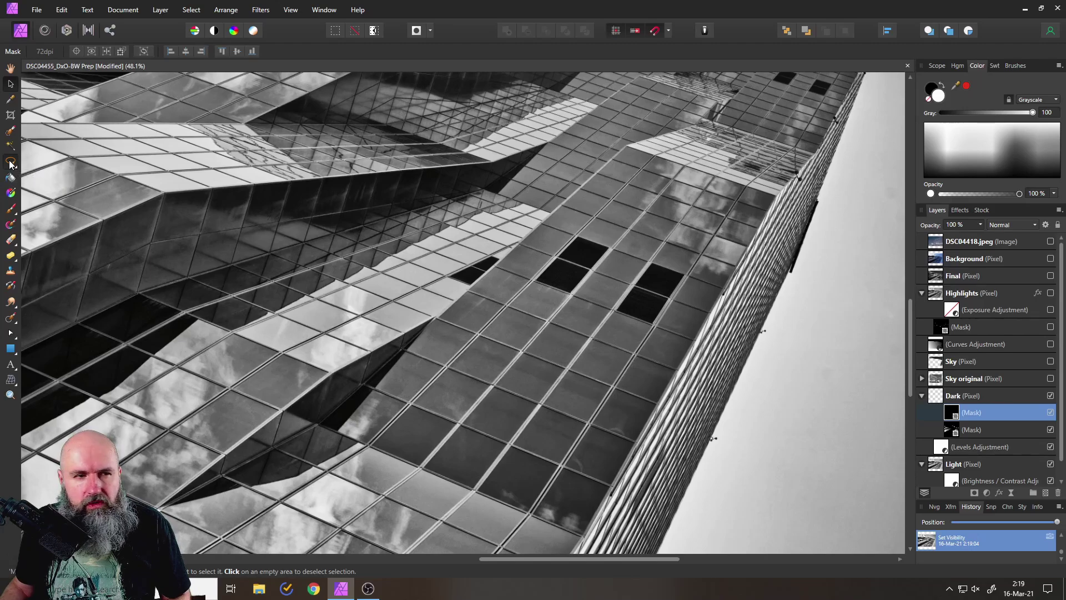
left_click(318, 422)
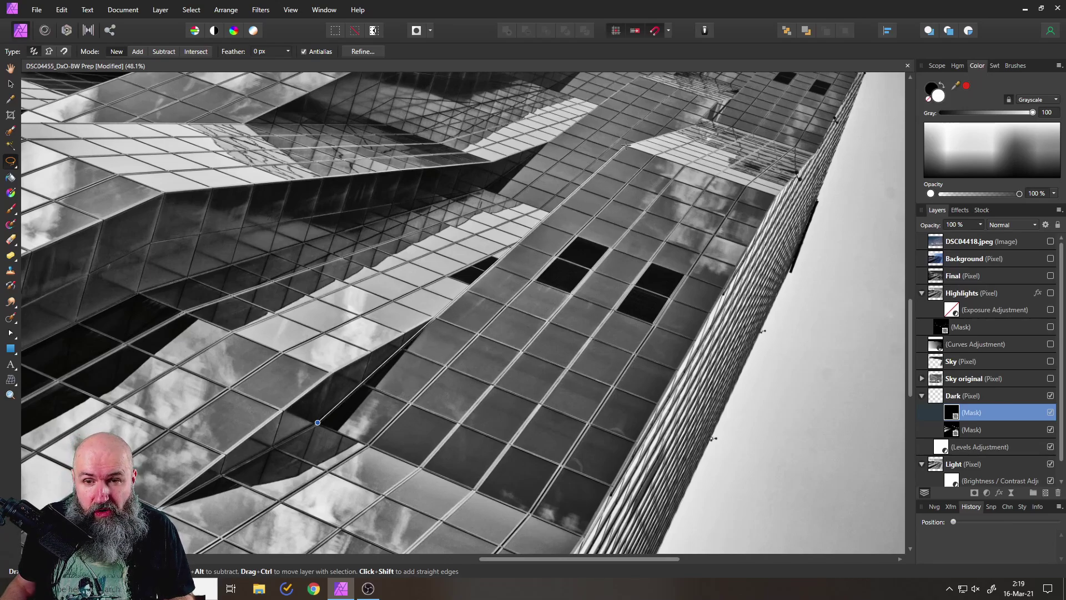
left_click(626, 145)
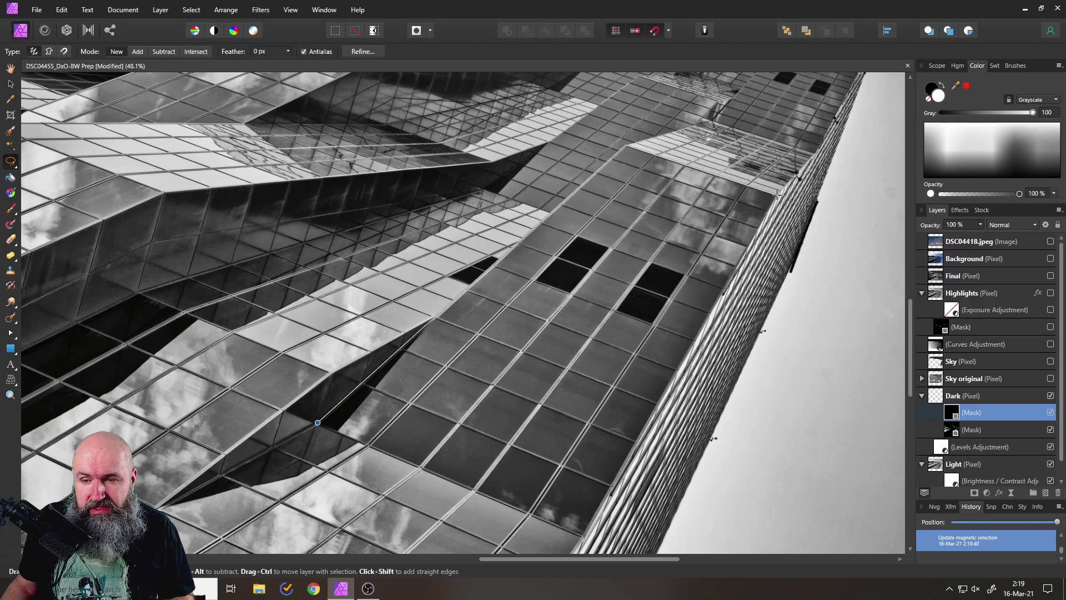
left_click(584, 537)
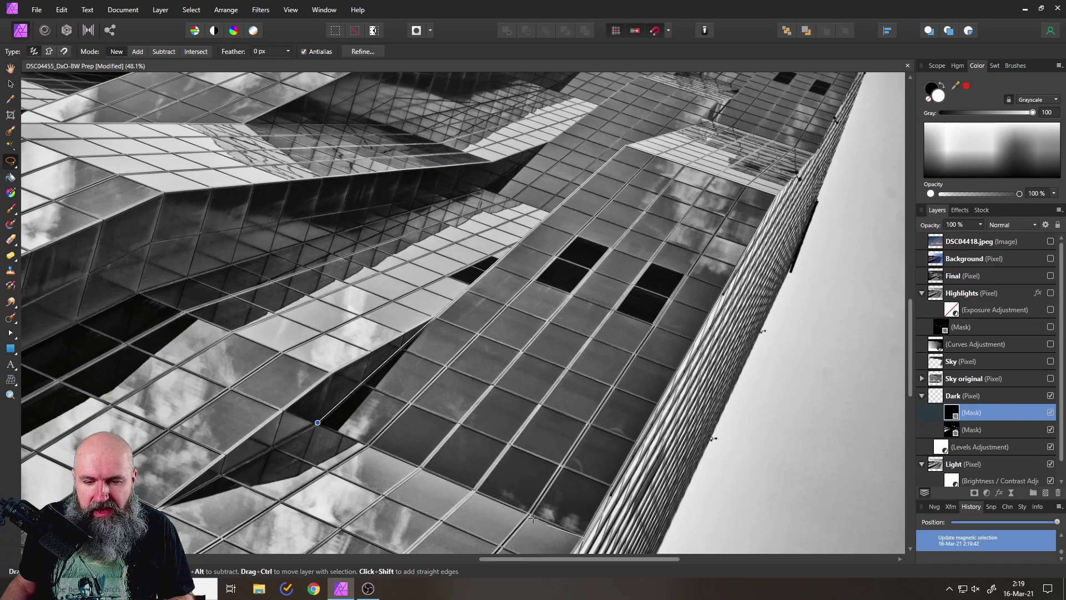
left_click(317, 423)
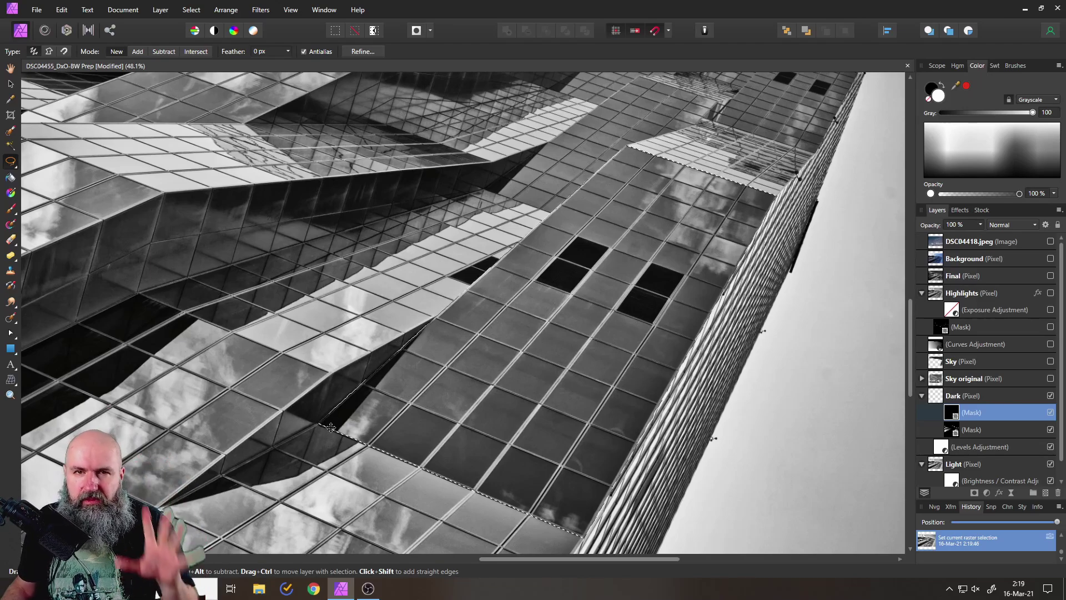
Draw a linear gradient across the selected facade on the Dark layer's mask
left_click(10, 194)
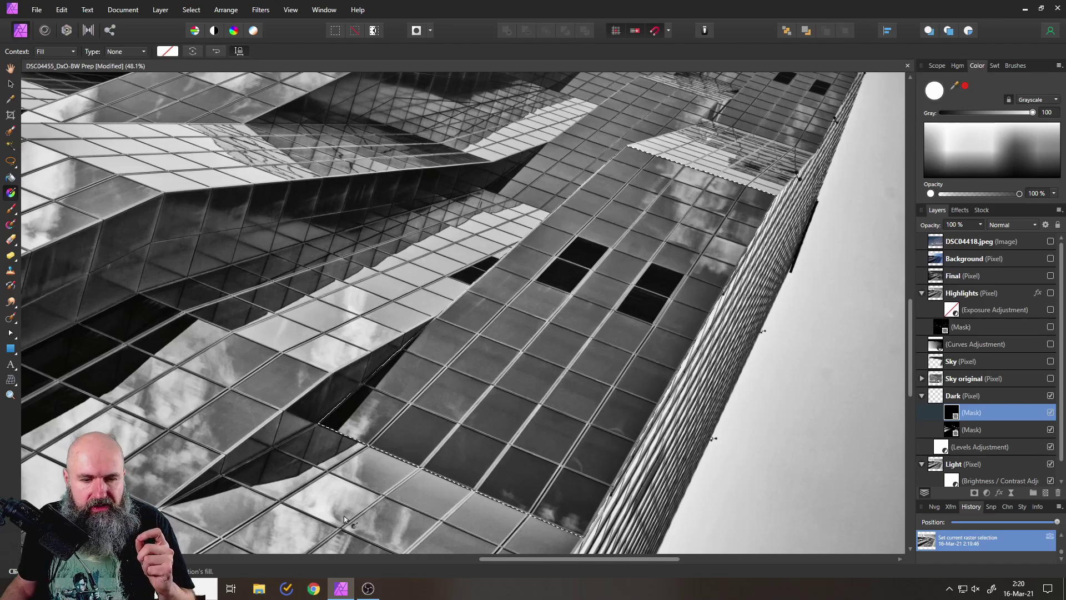
left_click_drag(335, 527, 360, 503)
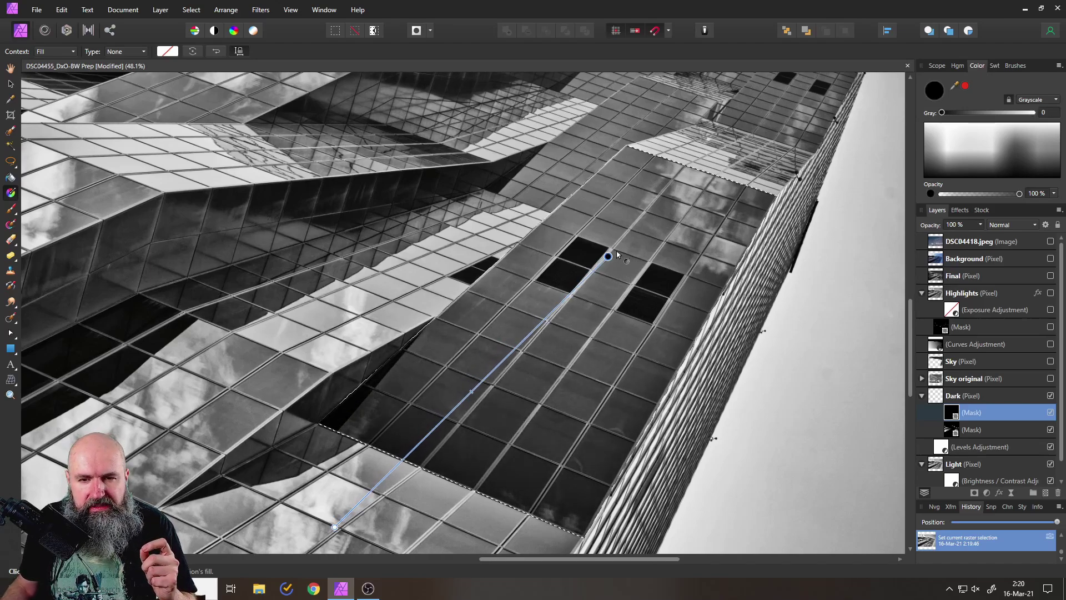
left_click_drag(633, 240, 632, 237)
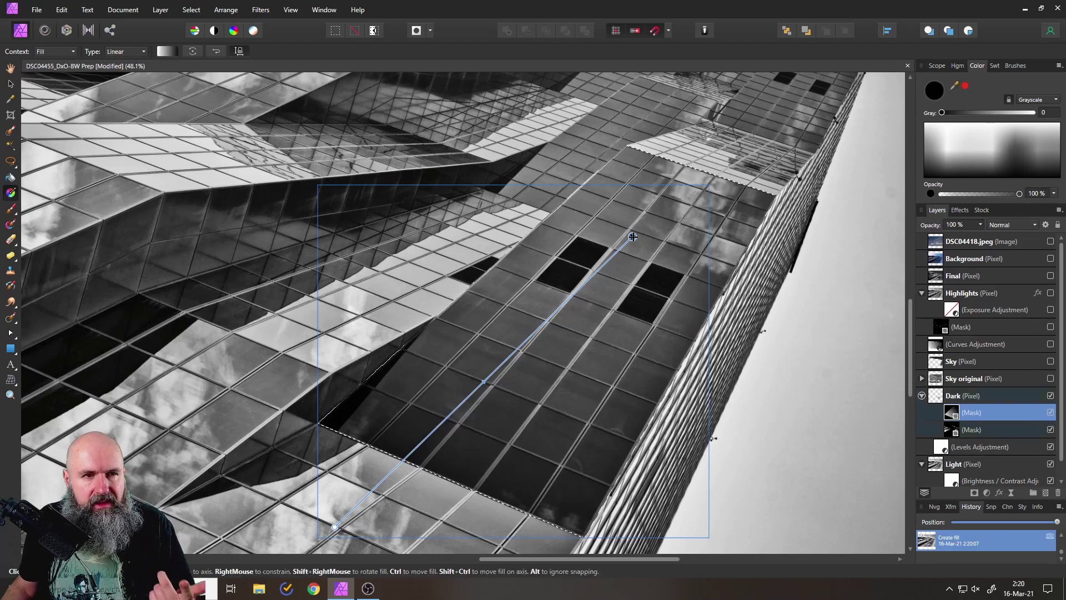
left_click(165, 51)
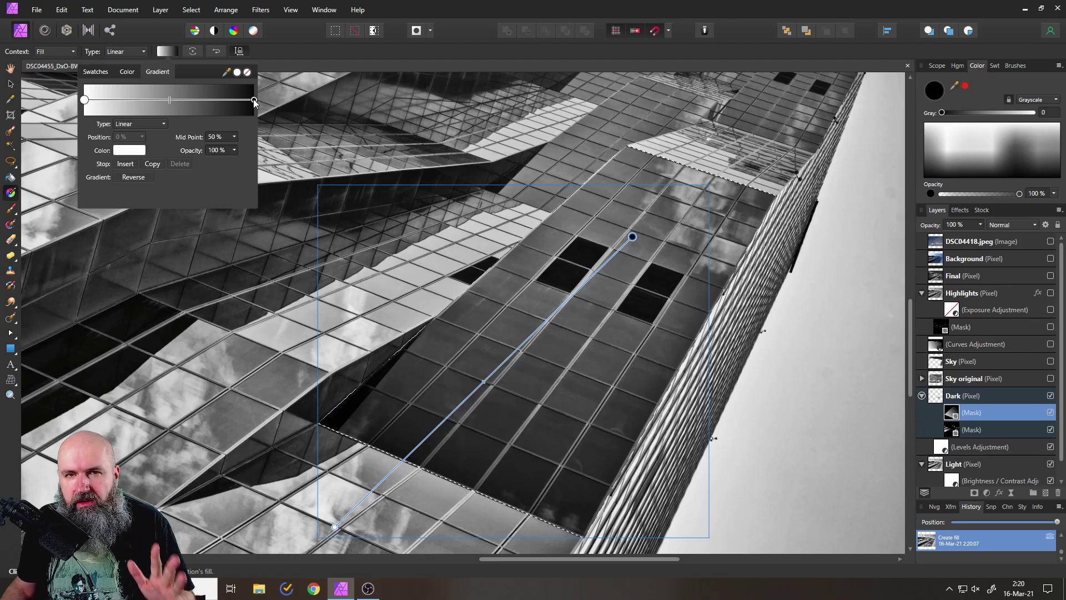
left_click(166, 53)
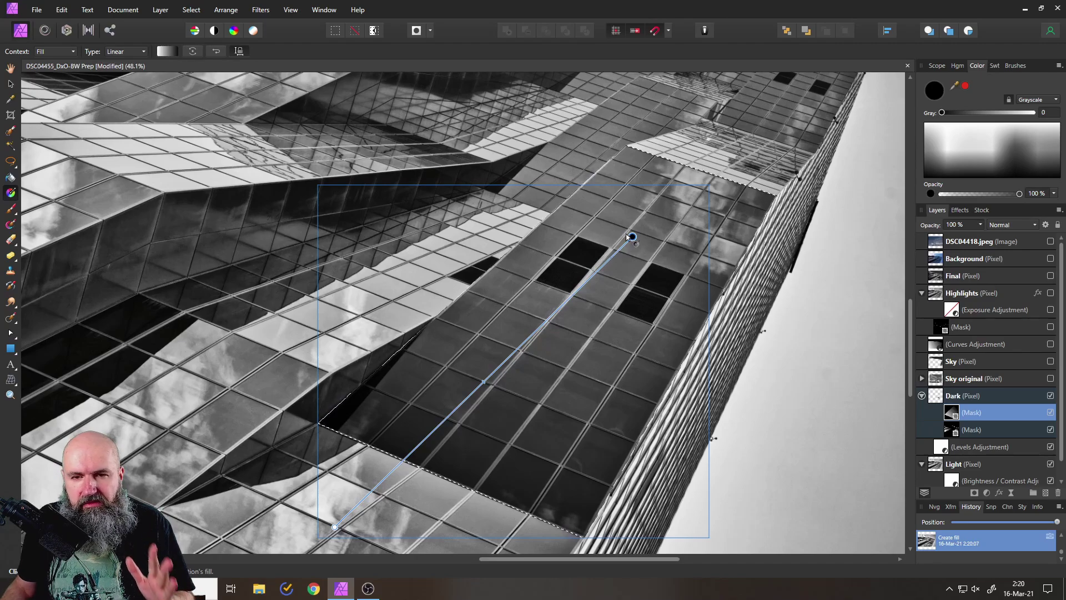
Reposition the gradient's start and end handles so the darkening fades across the facade
left_click_drag(631, 237, 546, 323)
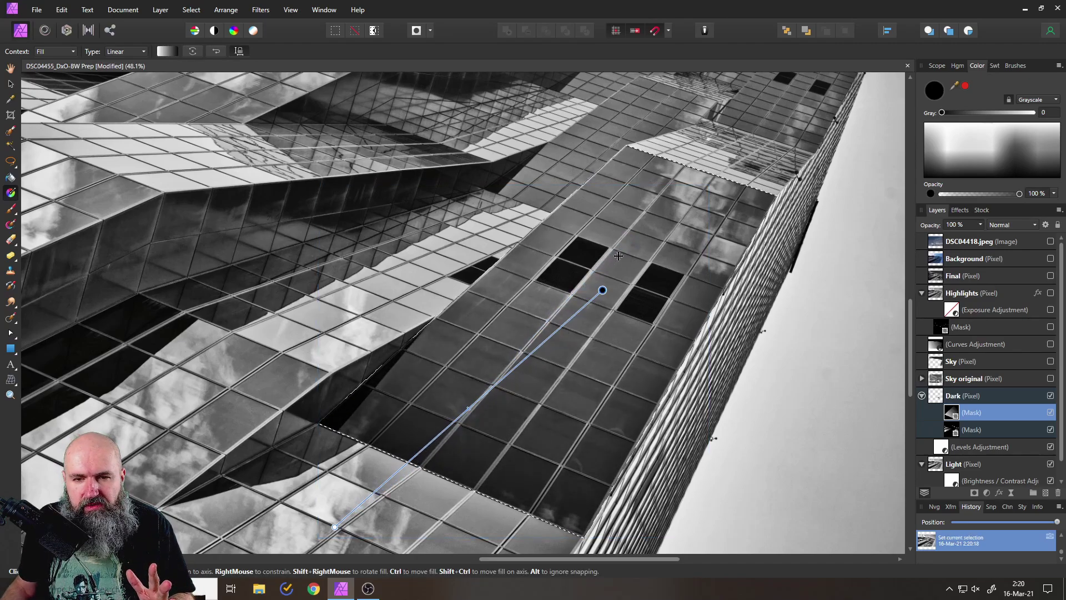
left_click(635, 239)
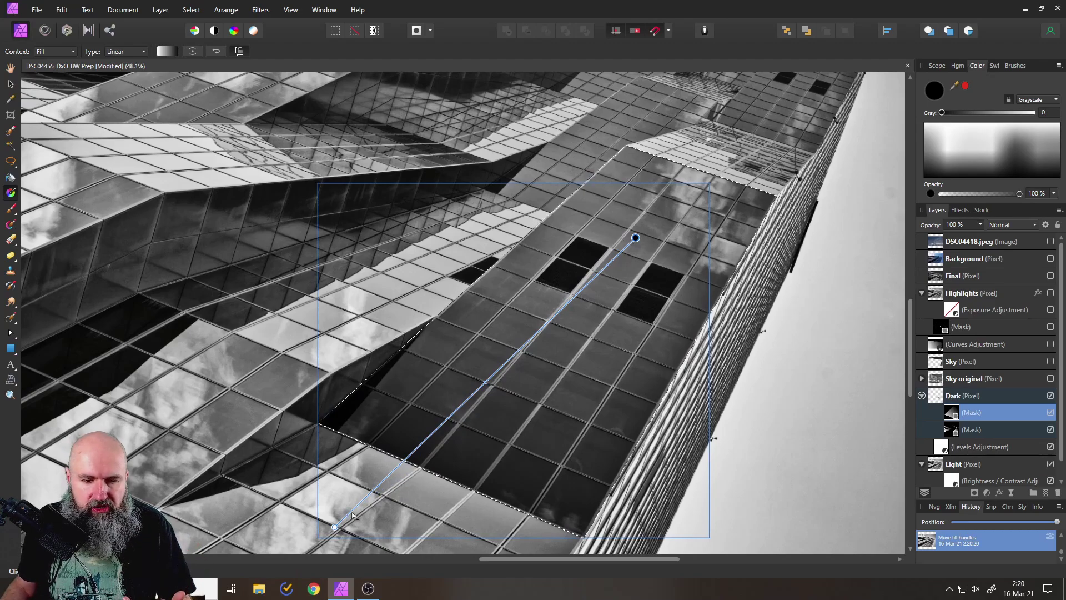
left_click_drag(335, 526, 402, 481)
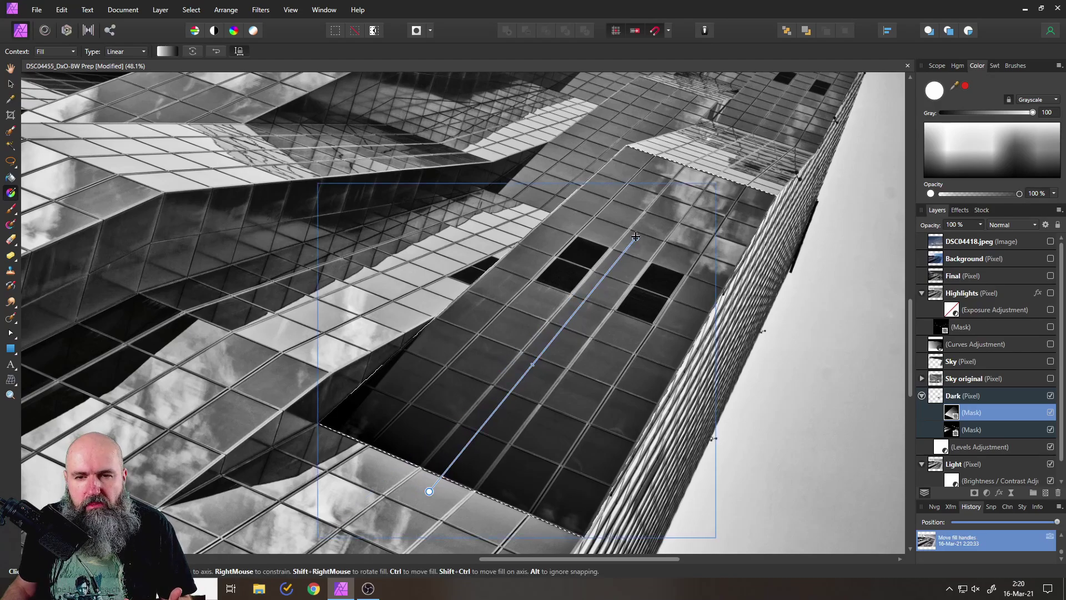
mouse_move(635, 238)
left_mouse_down()
mouse_move(680, 180)
mouse_move(653, 237)
left_mouse_up()
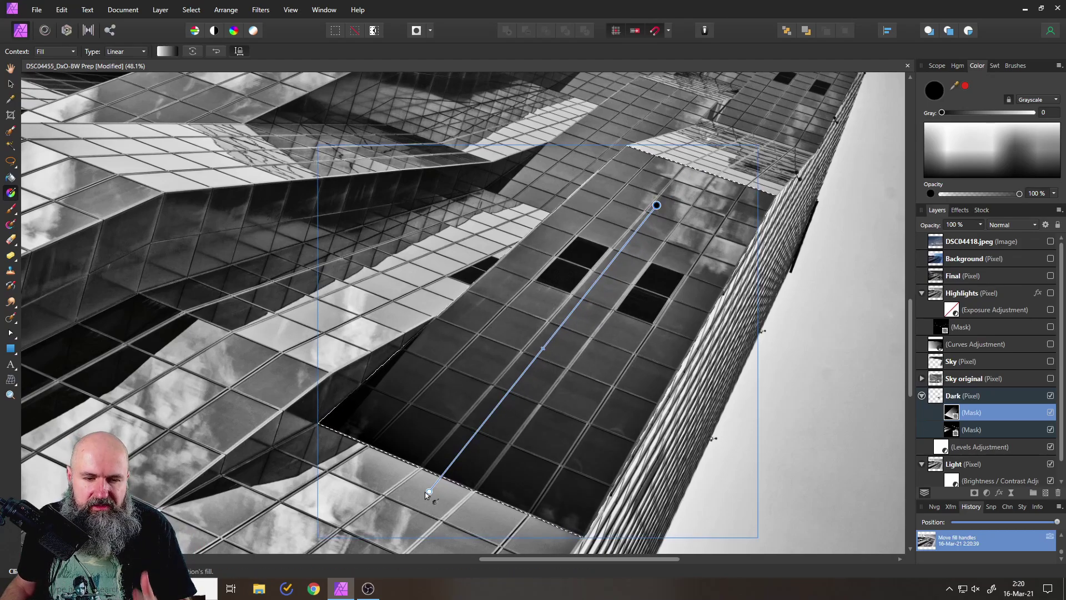
left_click_drag(428, 491, 423, 499)
left_click(657, 205)
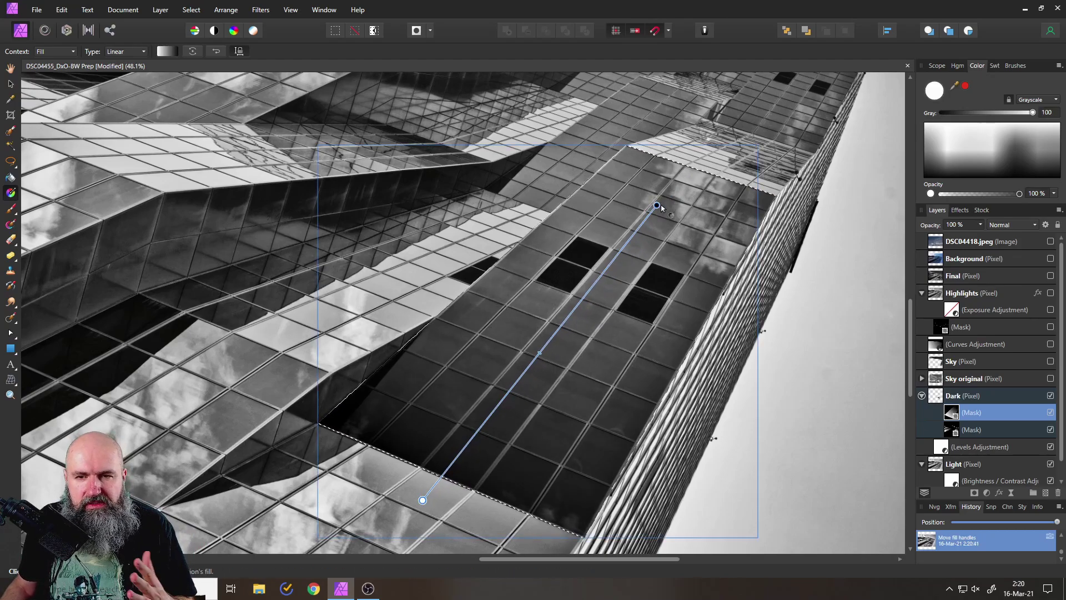
mouse_move(661, 208)
left_mouse_down()
mouse_move(527, 369)
mouse_move(651, 227)
left_mouse_up()
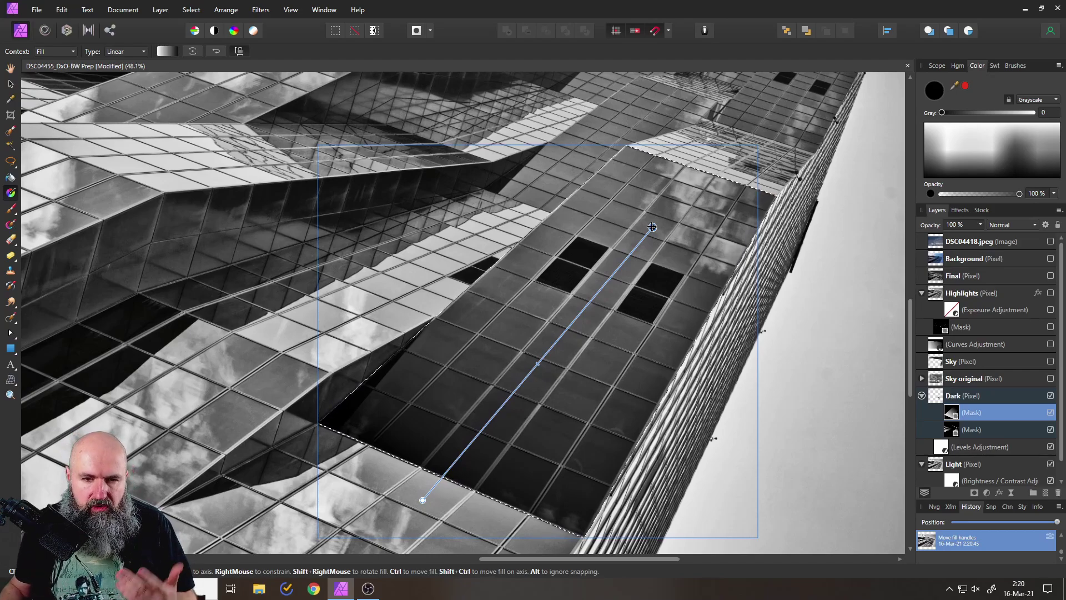
left_click(11, 84)
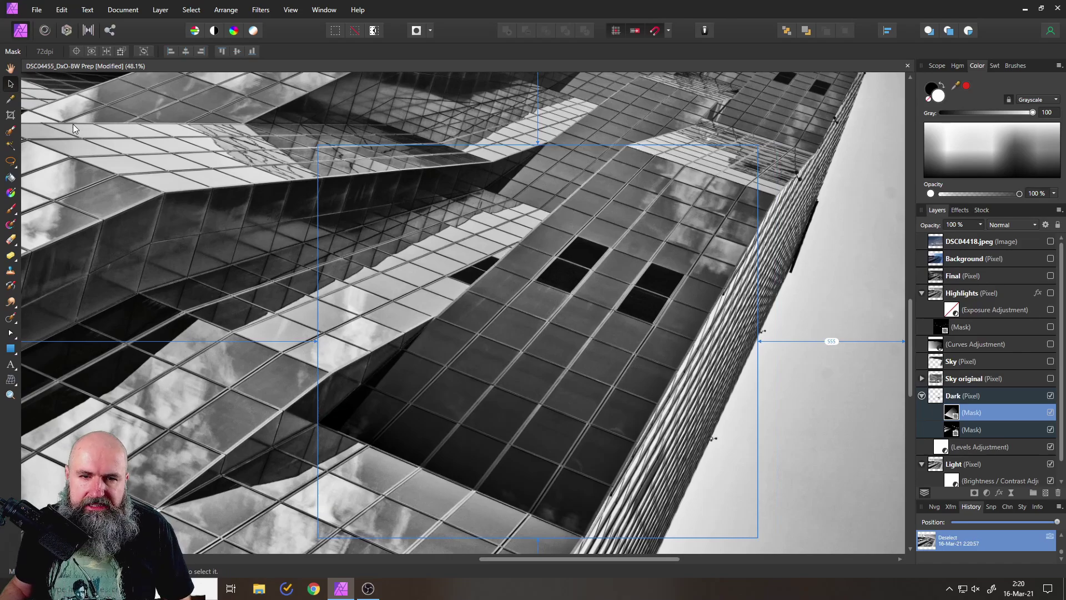
key("ctrl+d")
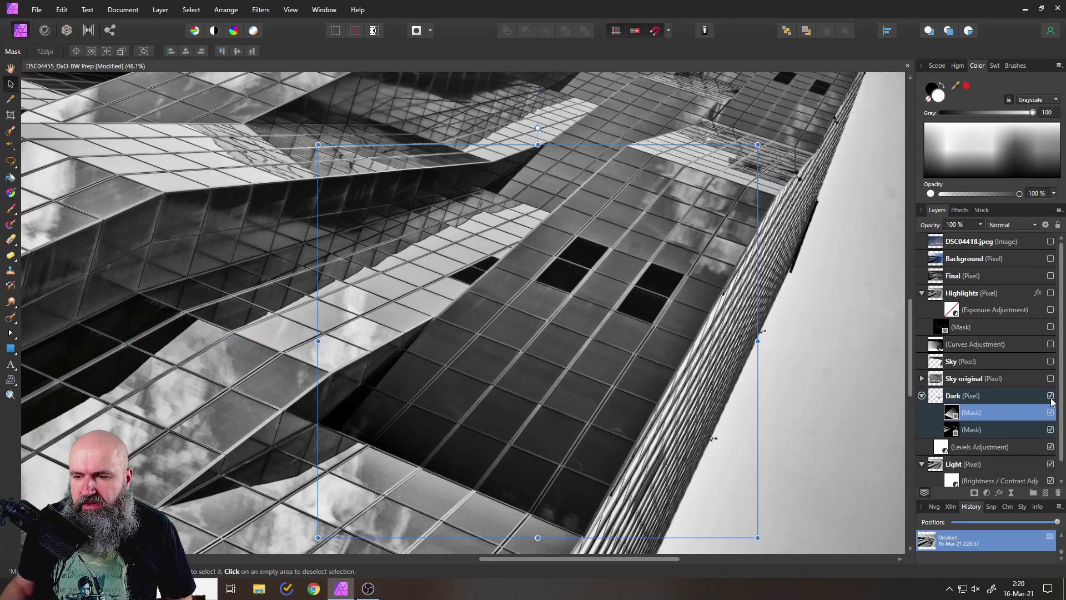
scroll(841, 403, "down", 1)
scroll(839, 397, "down", 3)
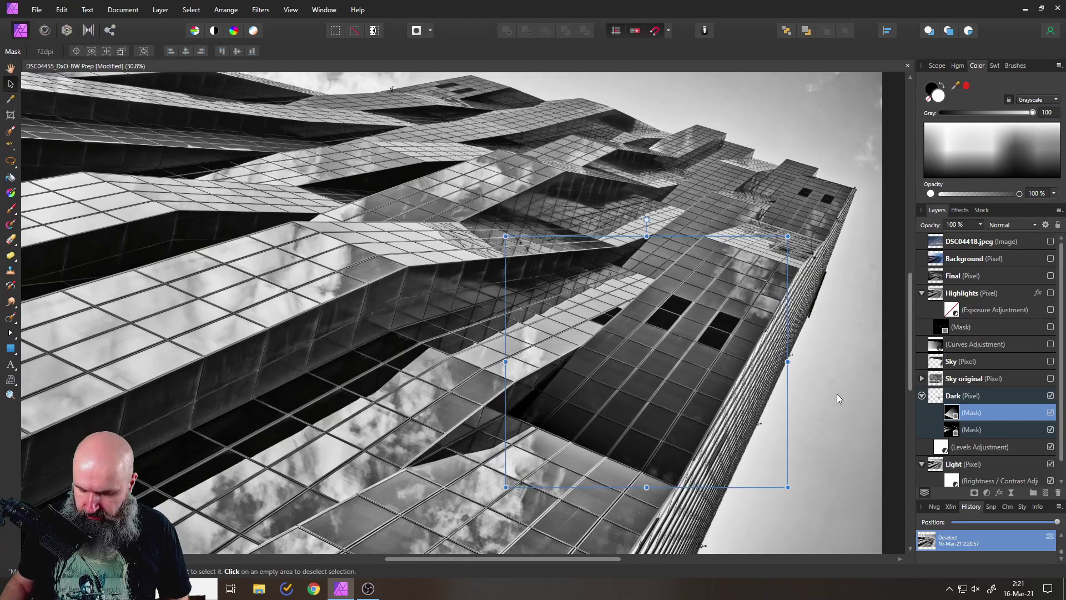
left_click(1051, 396)
left_click(1051, 397)
left_click(1051, 396)
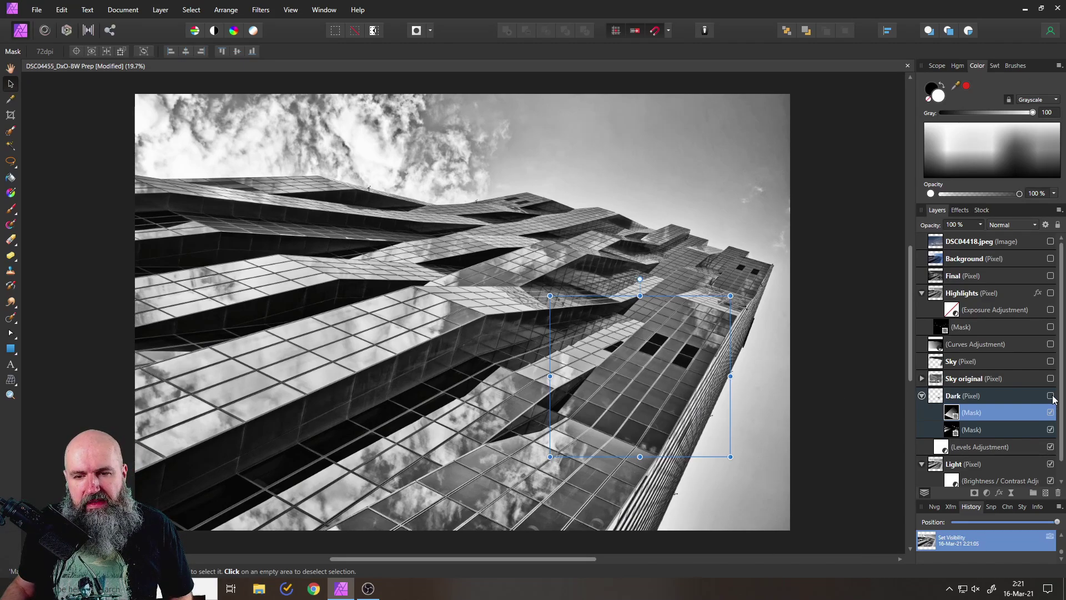
left_click(1050, 397)
left_click(1051, 397)
left_click(1051, 396)
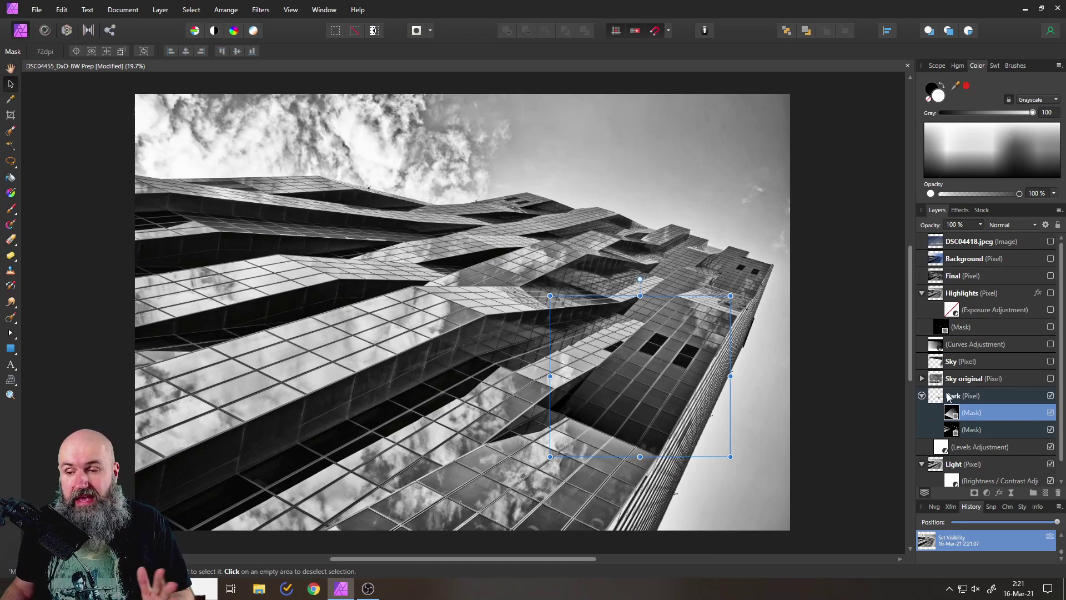
left_click(9, 161)
Start a magnetic selection on the building's right edge and extend it along the edge
scroll(378, 266, "up", 2)
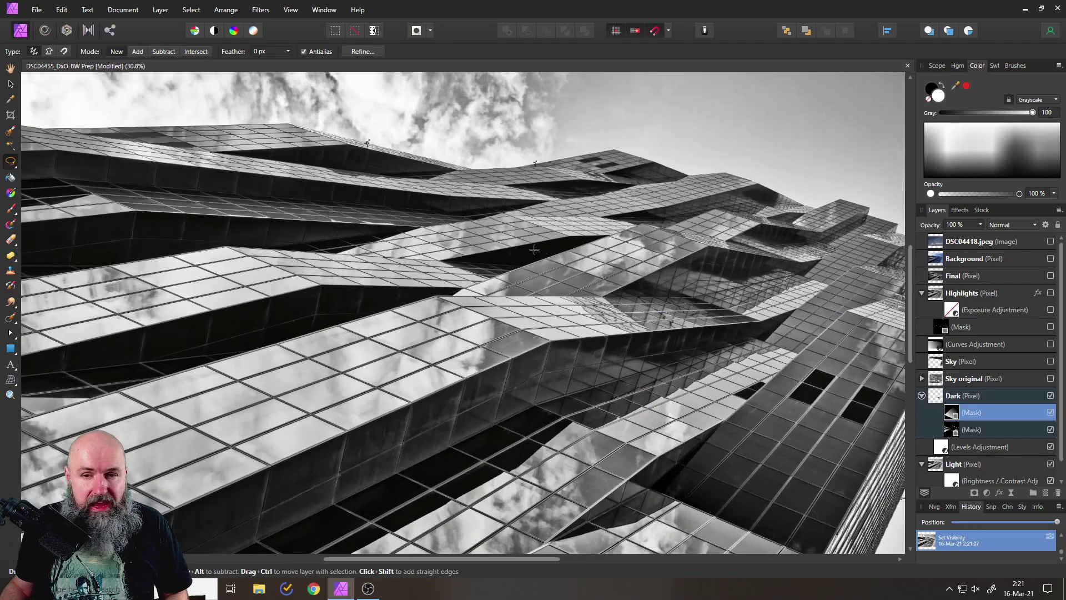
scroll(711, 259, "right", 10)
scroll(519, 364, "down", 3)
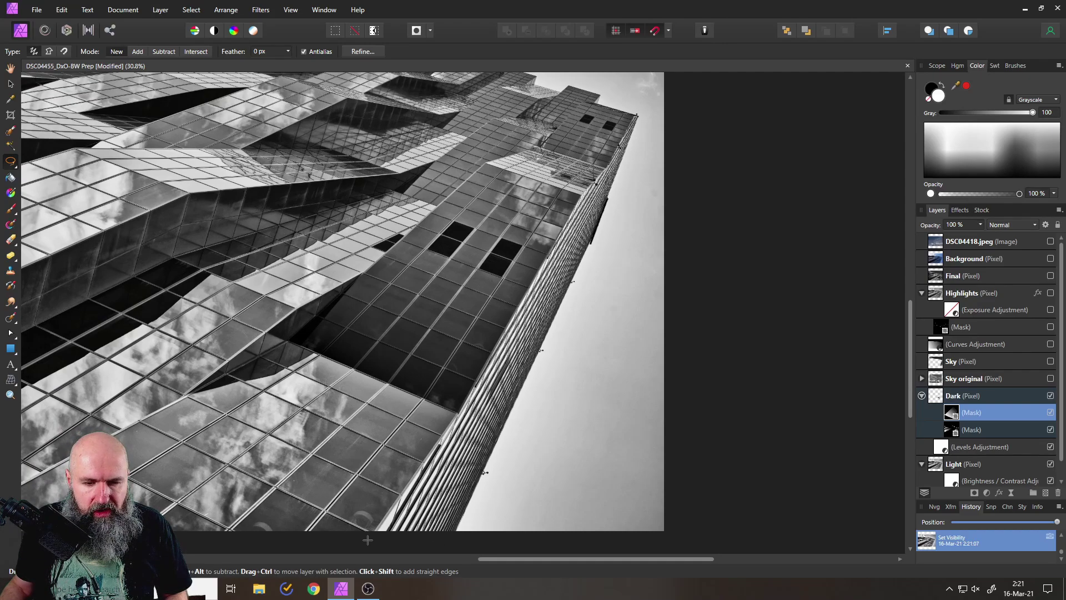
left_click(367, 539)
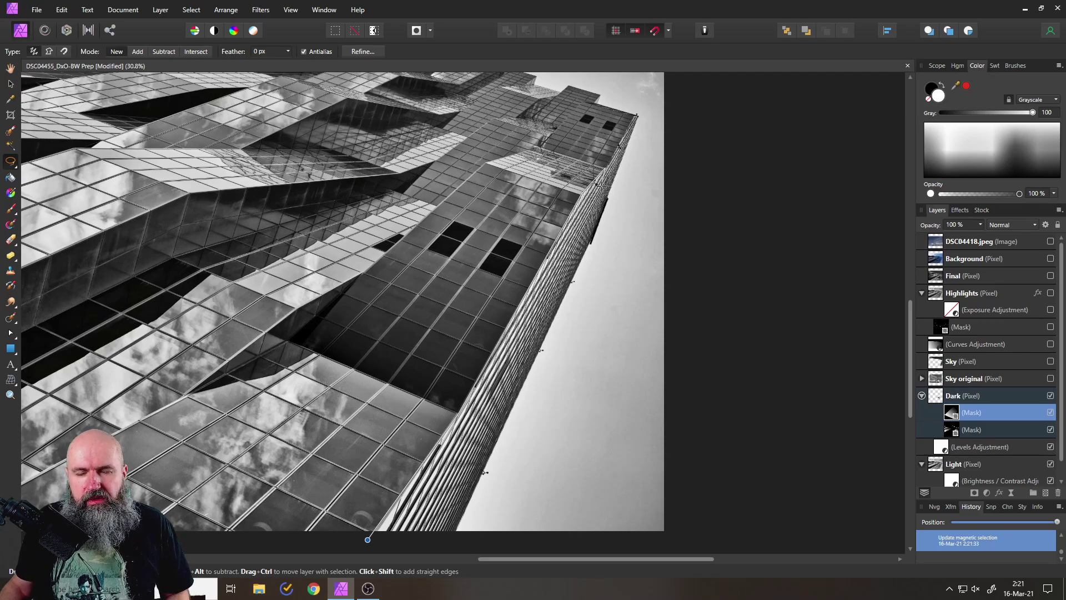
scroll(608, 169, "left", 1)
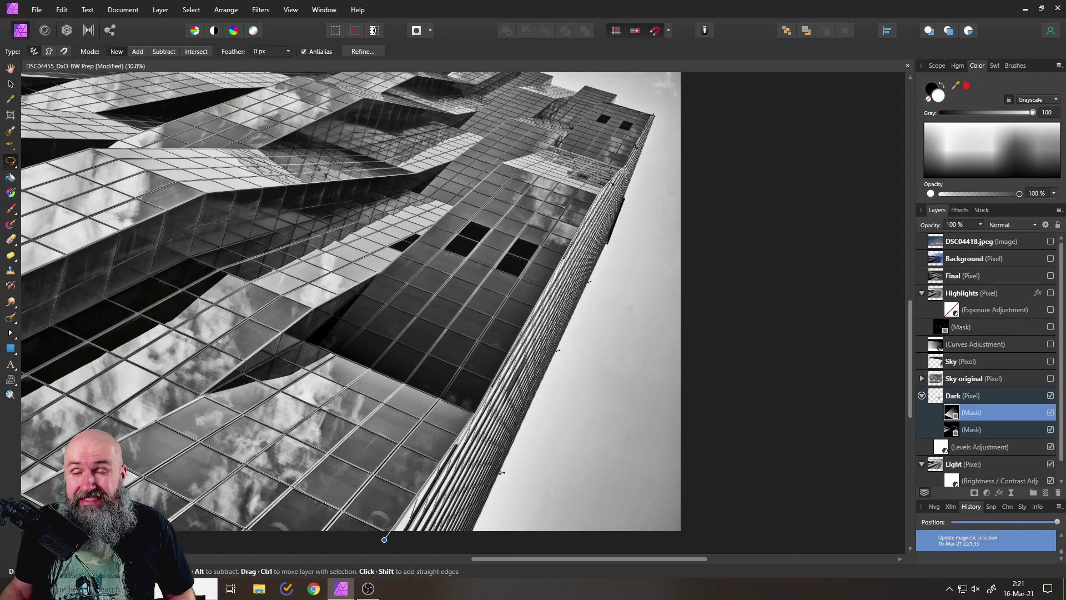
scroll(626, 169, "up", 5)
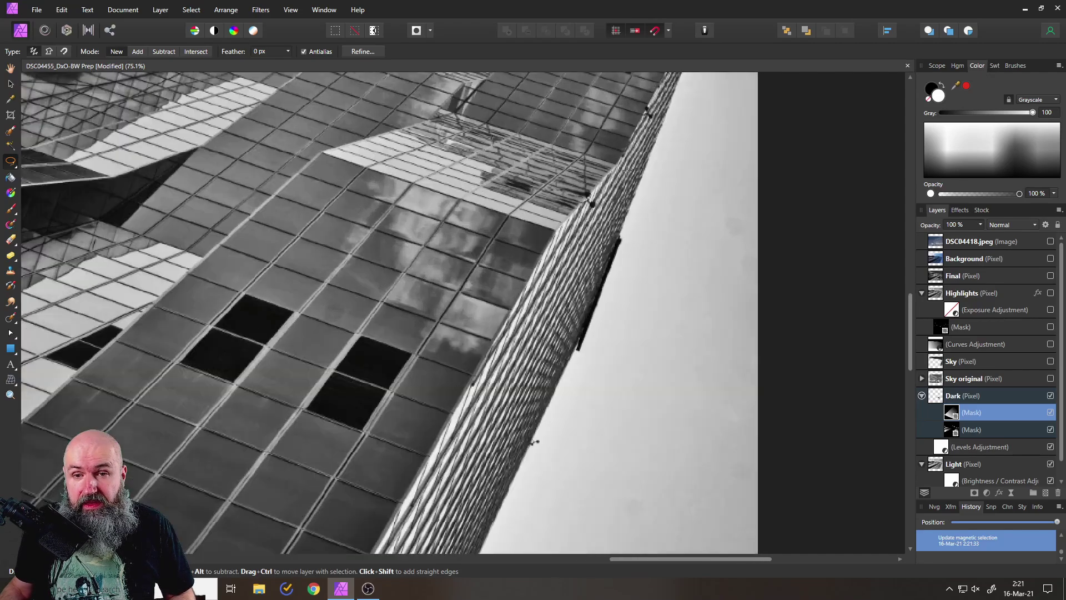
scroll(625, 169, "up", 5)
scroll(626, 169, "right", 3)
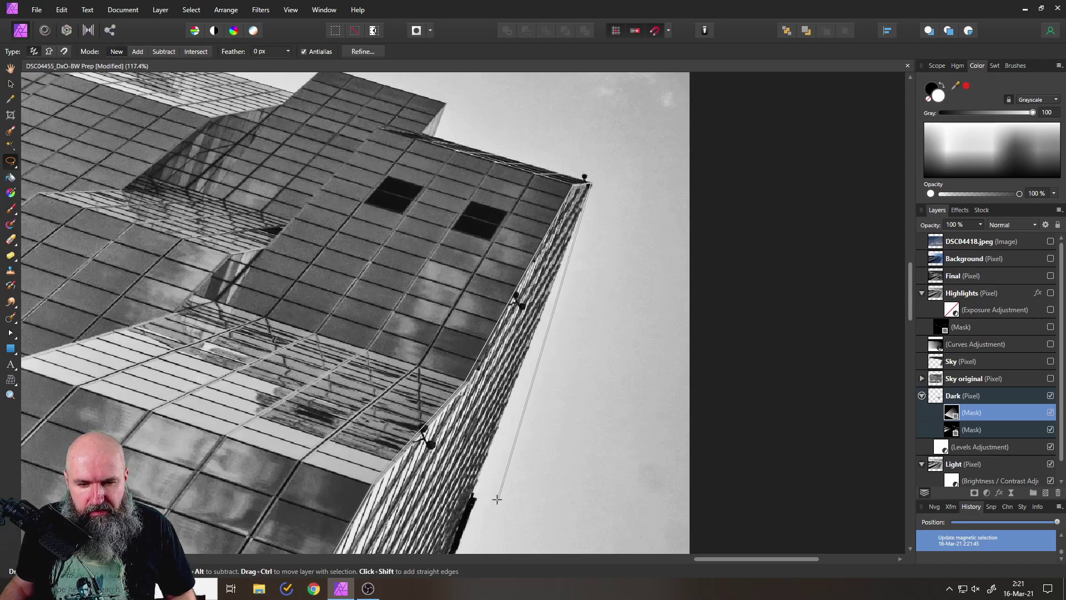
left_click(477, 500)
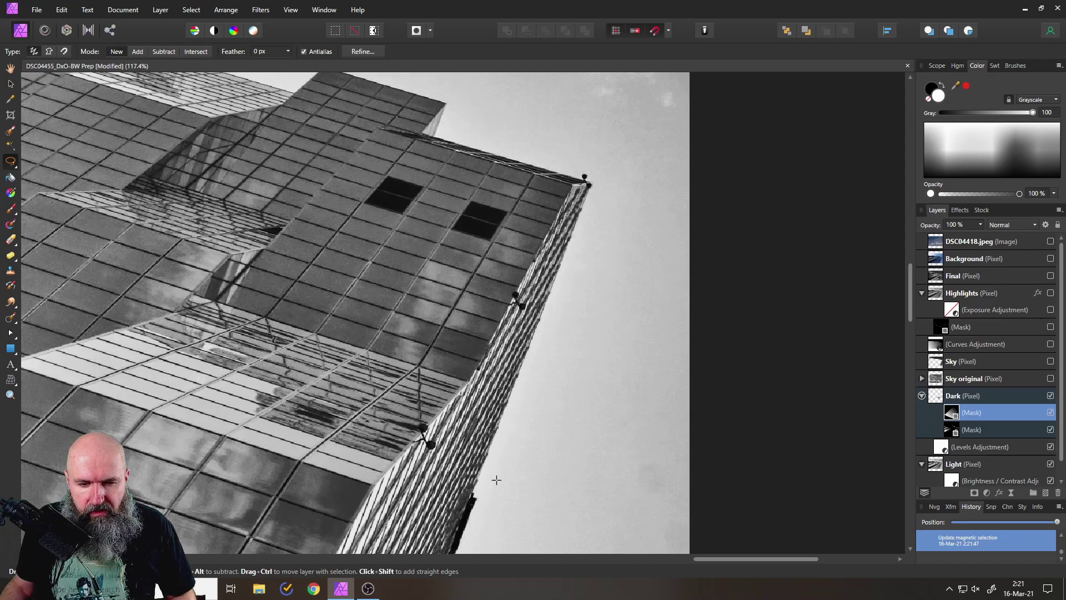
Continue the selection down the ribbed edge past the photo's bottom and close it
scroll(494, 478, "down", 5)
scroll(495, 478, "left", 2)
left_click(526, 390)
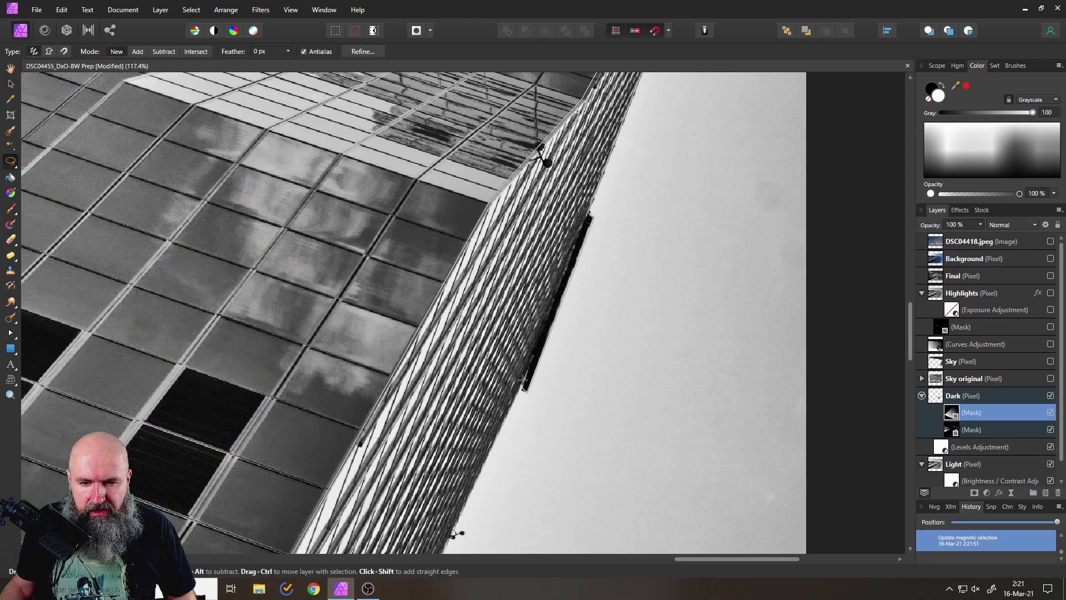
left_click(522, 389)
scroll(521, 389, "down", 5)
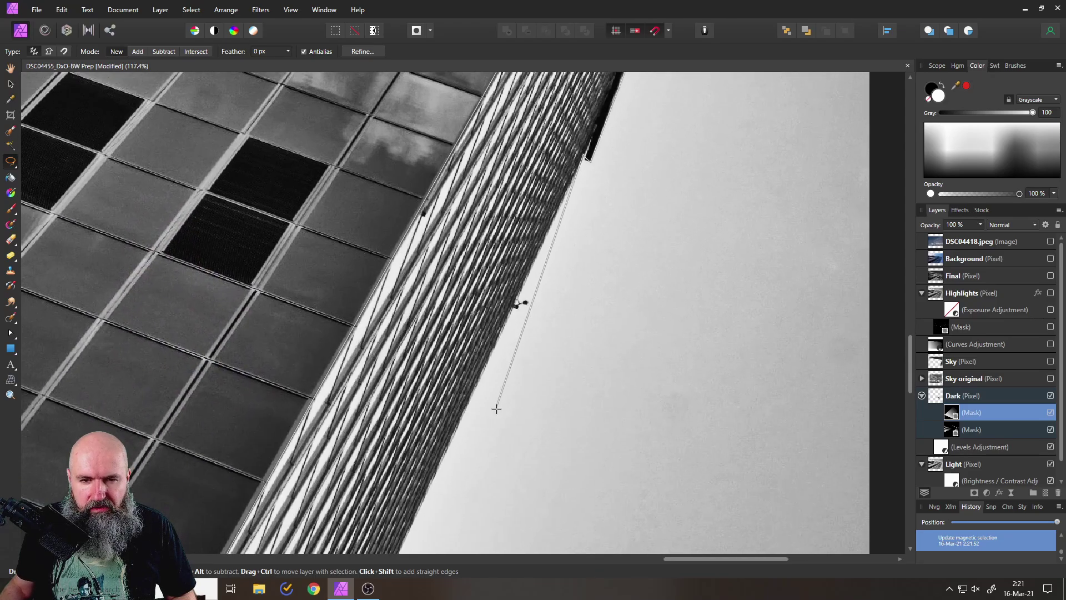
scroll(481, 445, "down", 3)
scroll(509, 322, "down", 4)
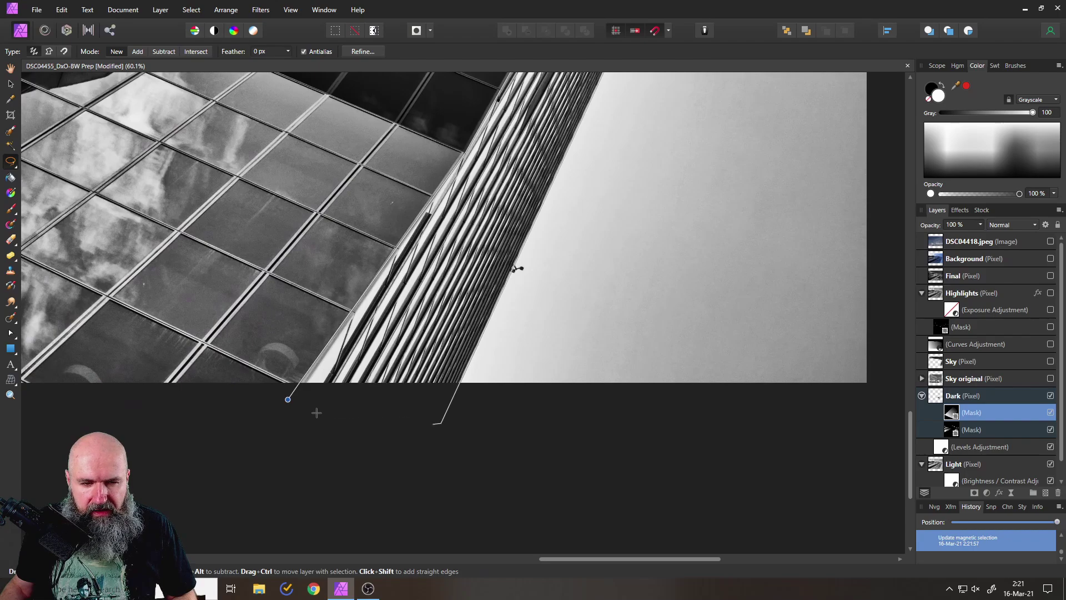
left_click(288, 398)
scroll(489, 344, "down", 6)
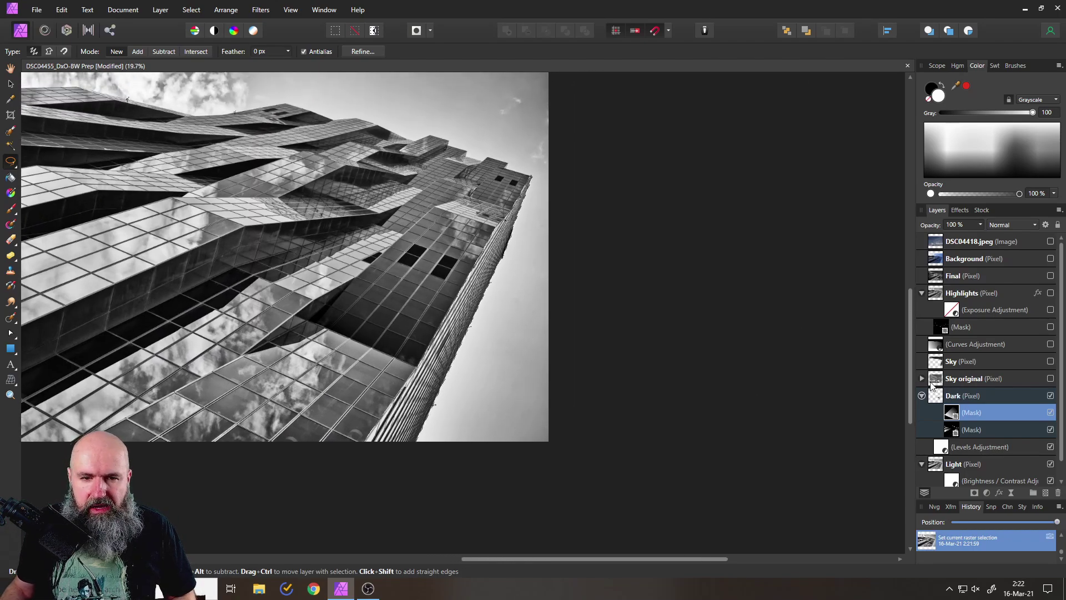
Fill the selection on the Dark mask with a linear gradient along the ribbed edge, then deselect
left_click(11, 193)
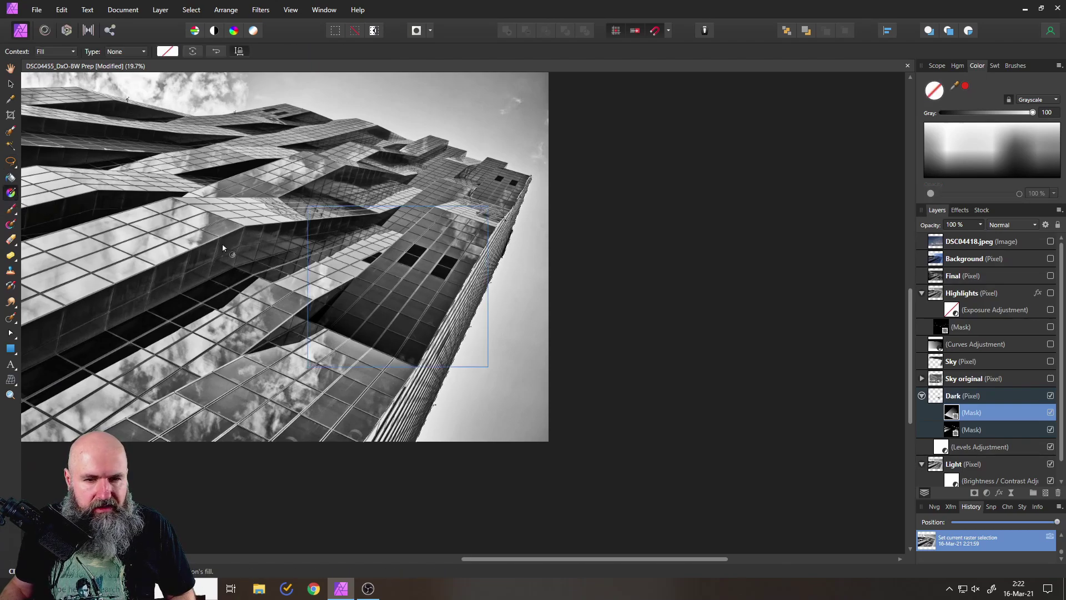
left_click_drag(434, 441, 416, 277)
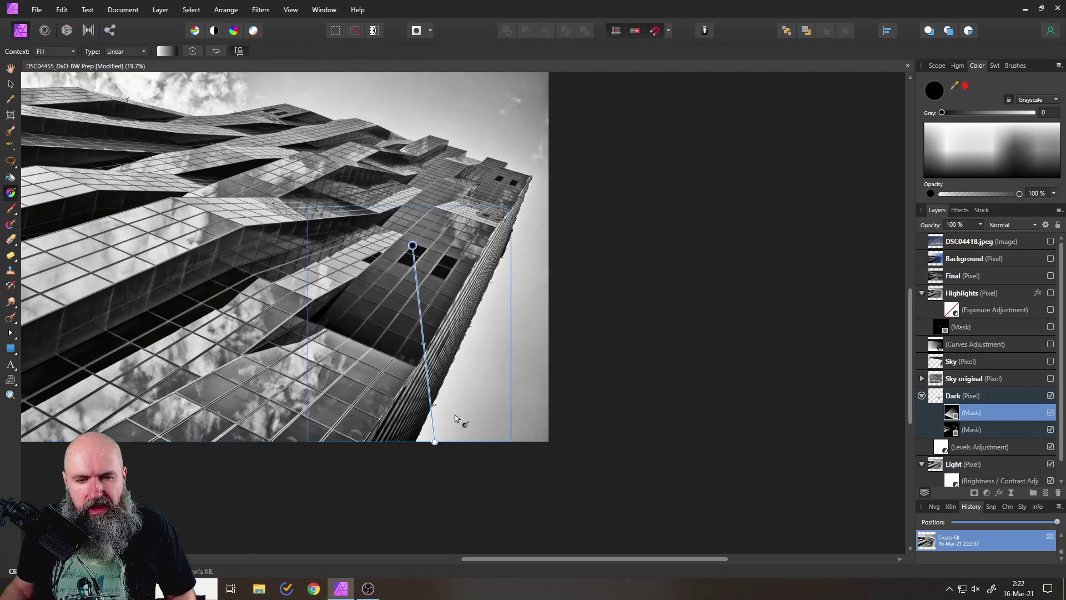
scroll(405, 415, "up", 3)
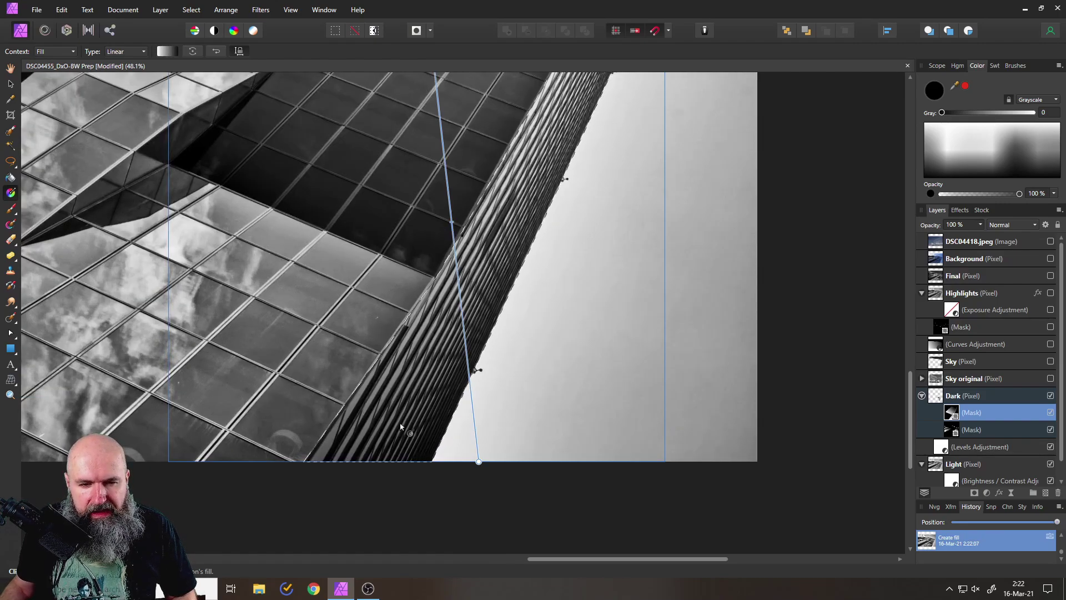
scroll(464, 383, "up", 3)
scroll(476, 274, "right", 3)
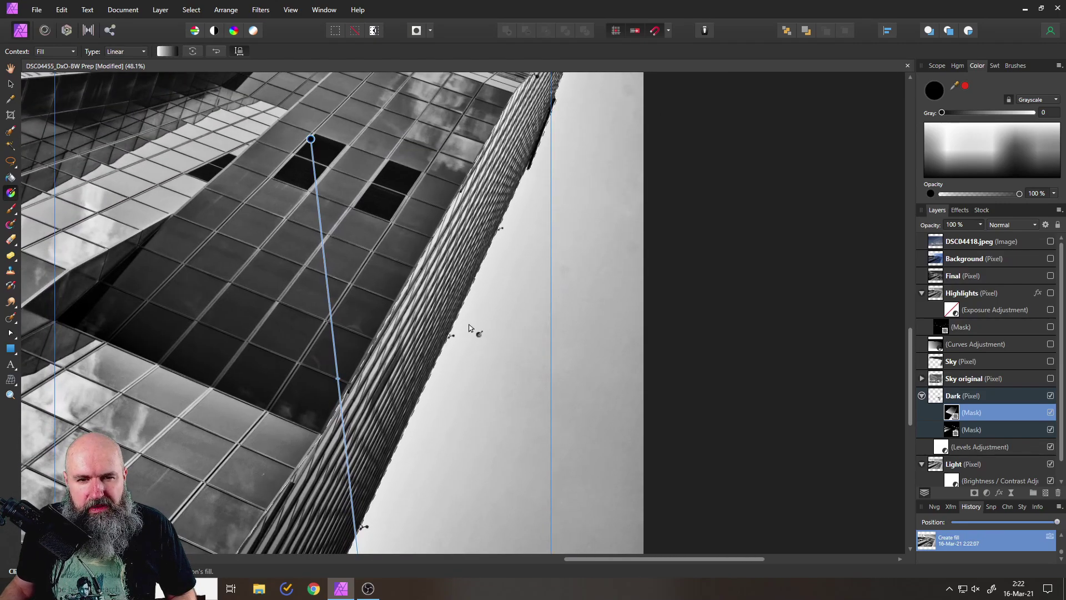
scroll(478, 289, "down", 3)
scroll(513, 244, "left", 2)
scroll(513, 245, "down", 3)
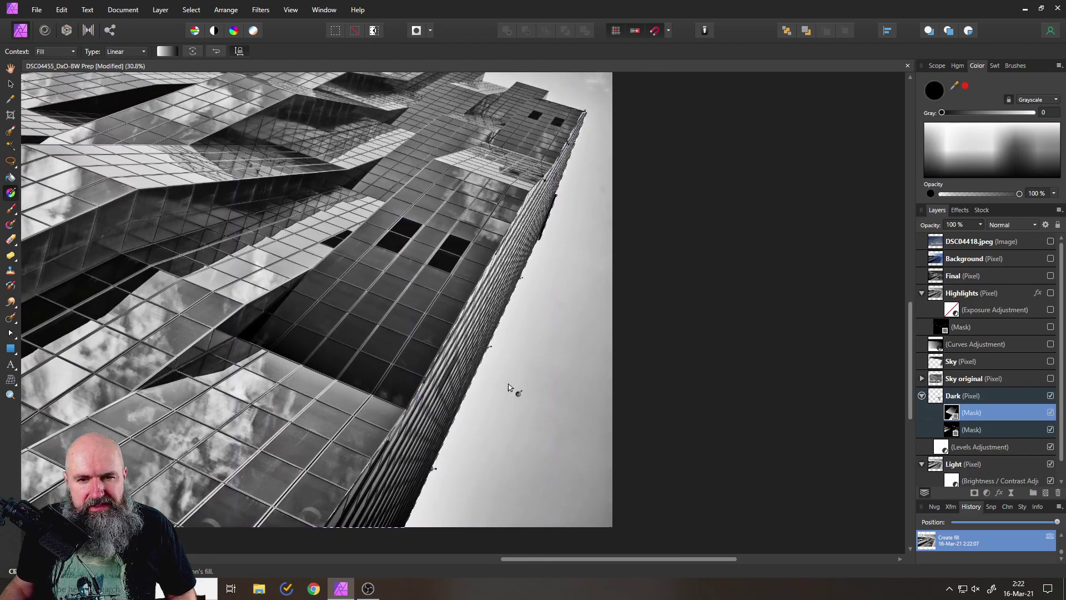
left_click(11, 85)
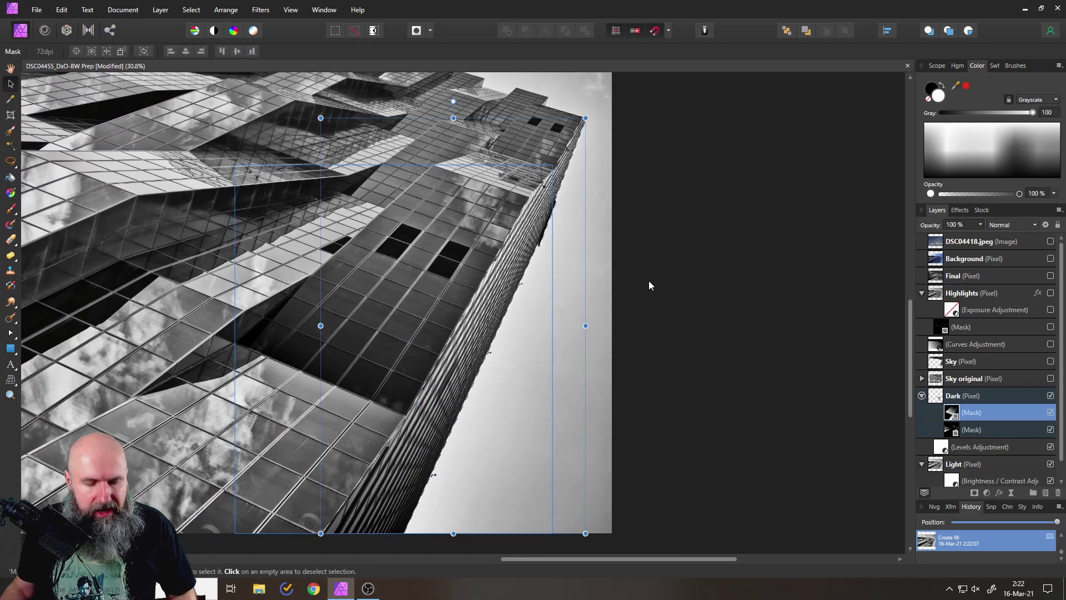
left_click(716, 361)
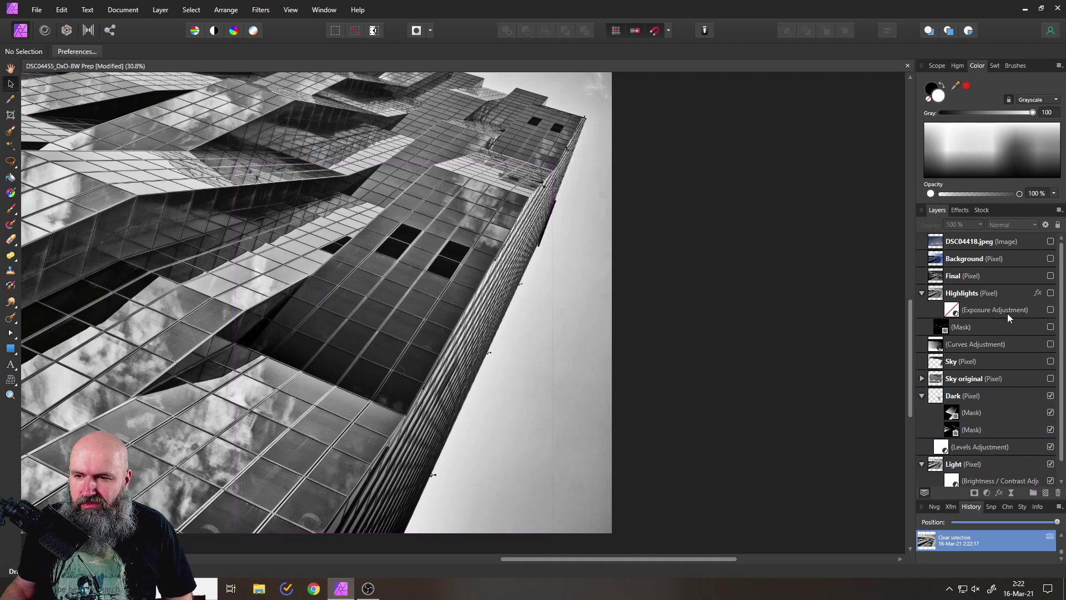
Fit the image, compare by toggling the Dark layer and its first mask, then expand Sky original
key("ctrl+0")
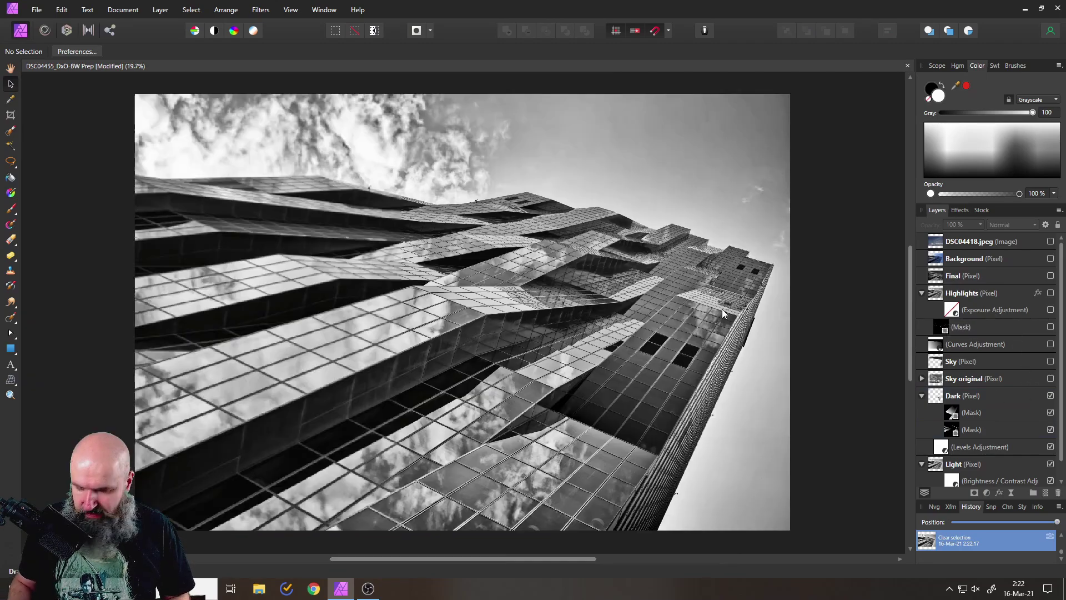
left_click(1050, 396)
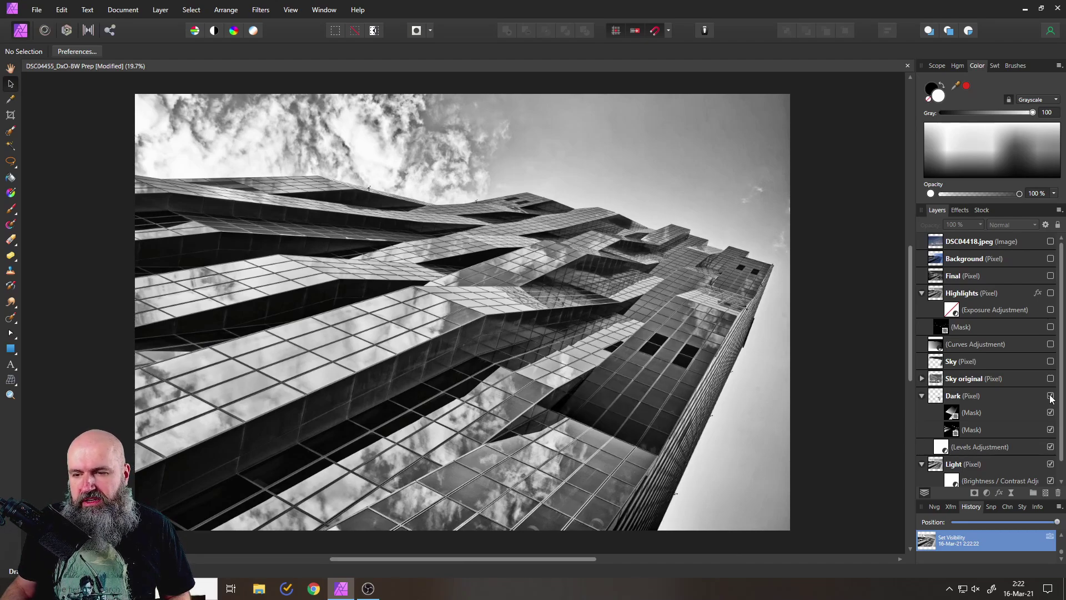
left_click(1050, 396)
left_click(1051, 413)
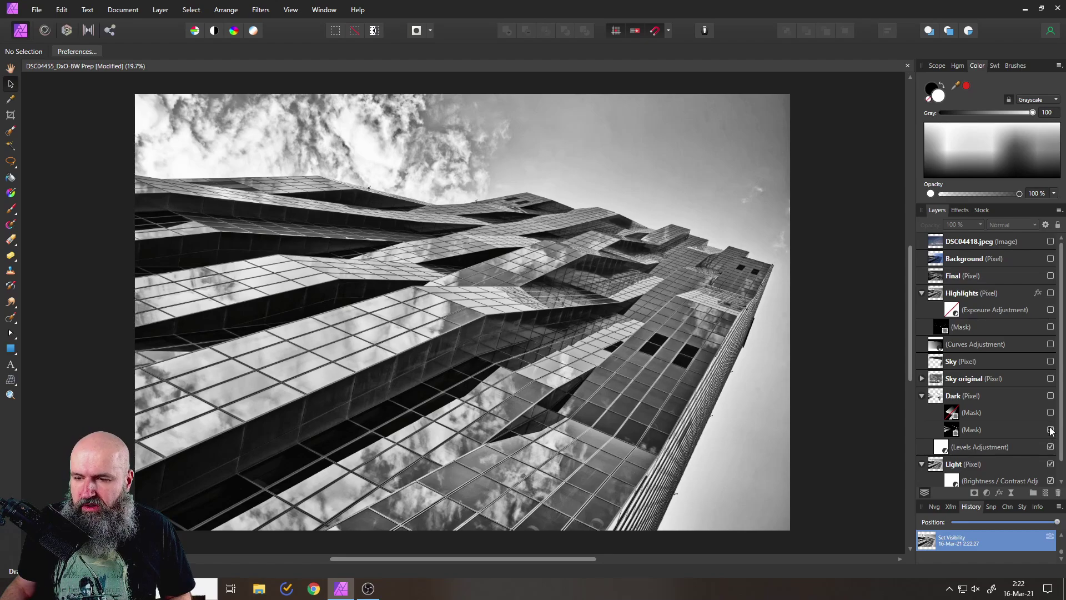
left_click(1050, 429)
left_click(1051, 396)
left_click(1050, 396)
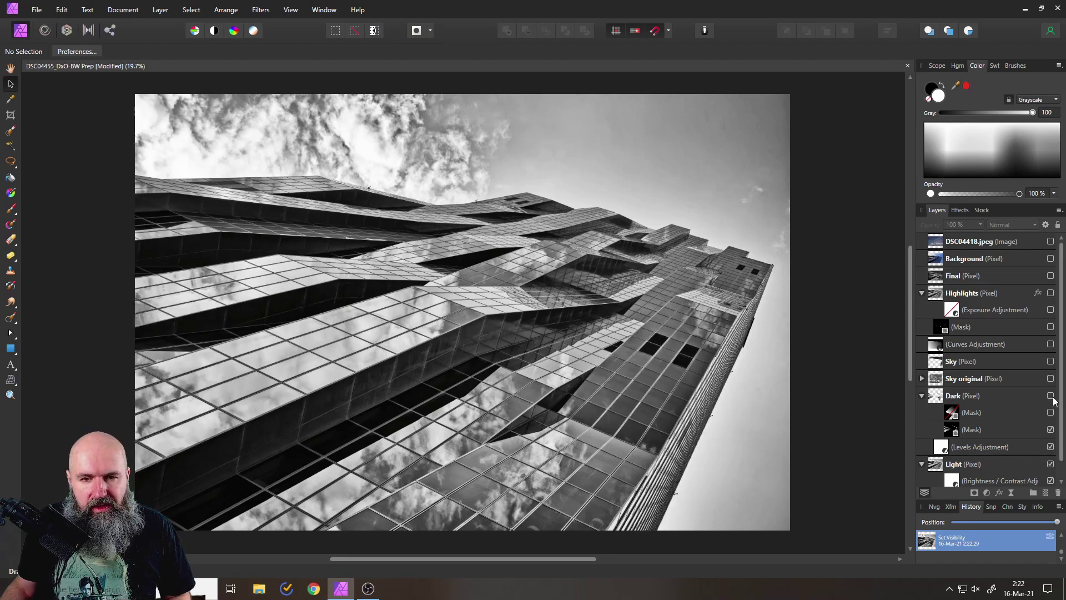
left_click(1050, 396)
left_click(1052, 397)
left_click(1051, 396)
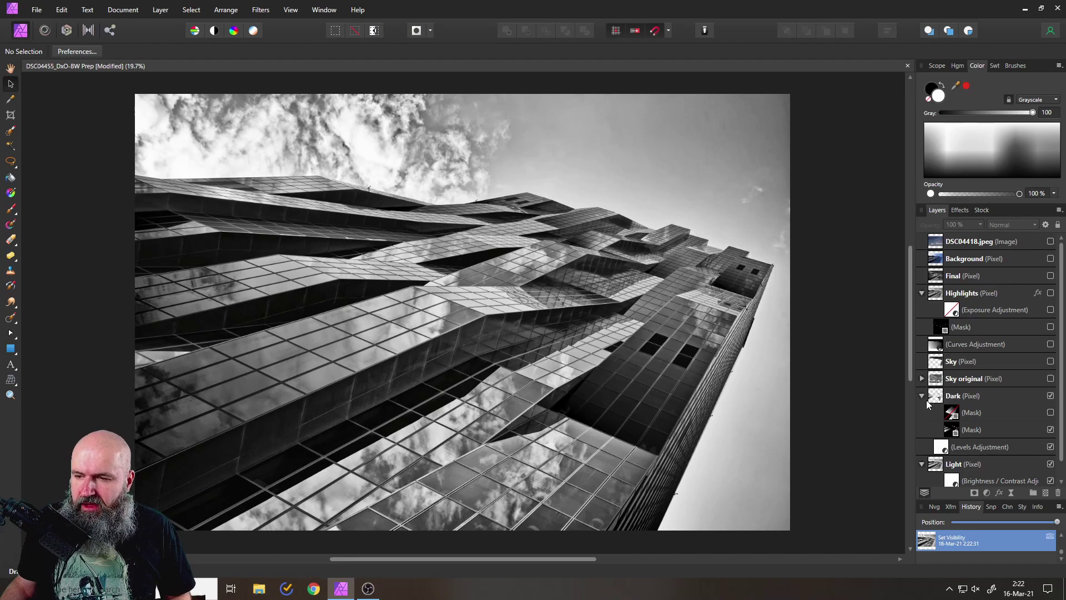
left_click(922, 378)
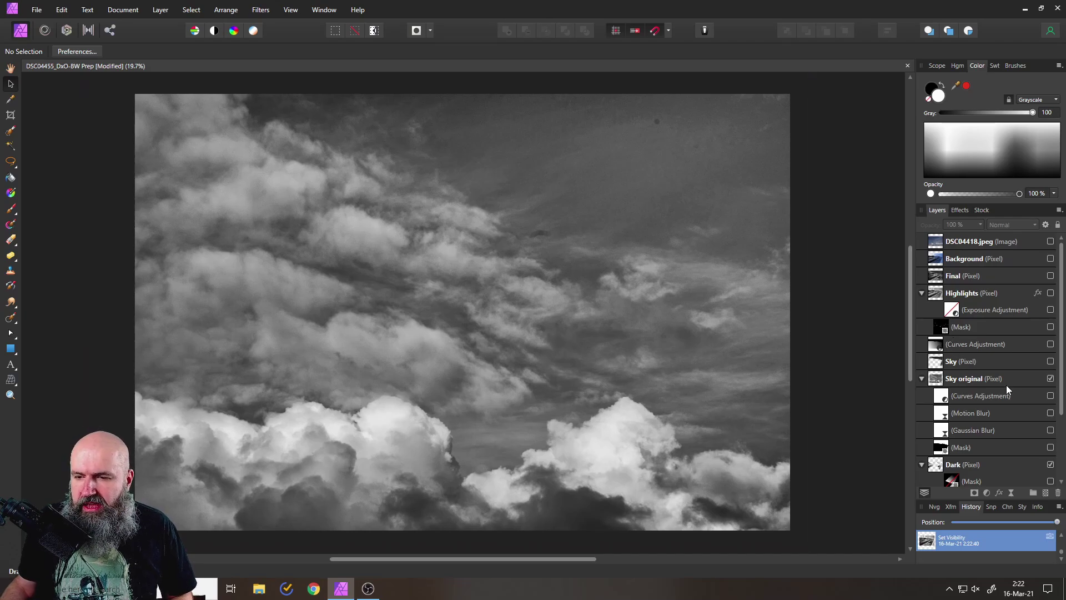
Enable the Sky original group's mask so clouds show only around the building, then select Sky original
left_click(1049, 447)
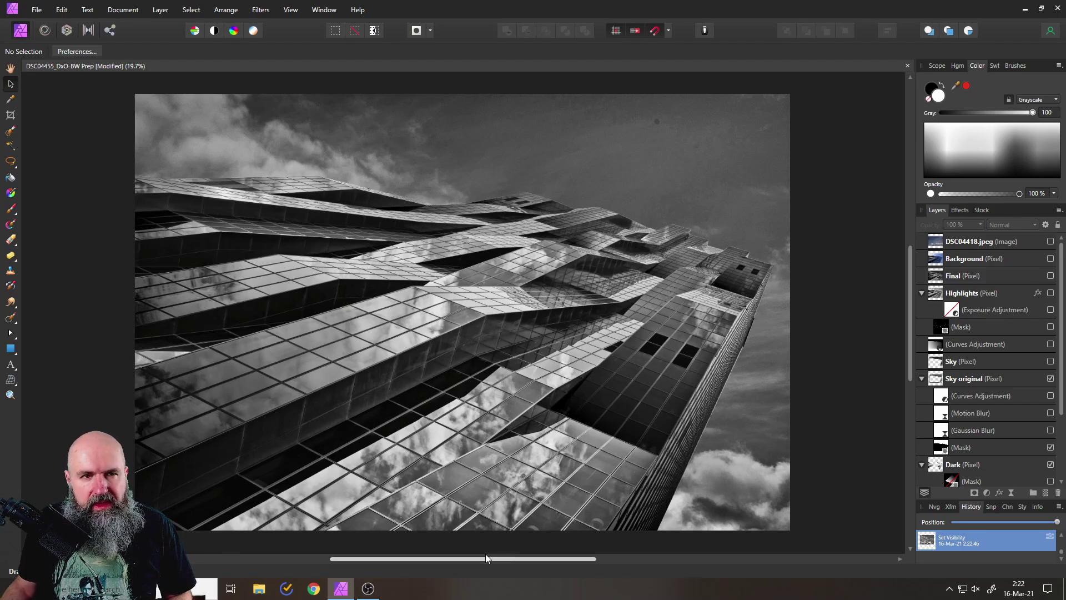
left_click(191, 10)
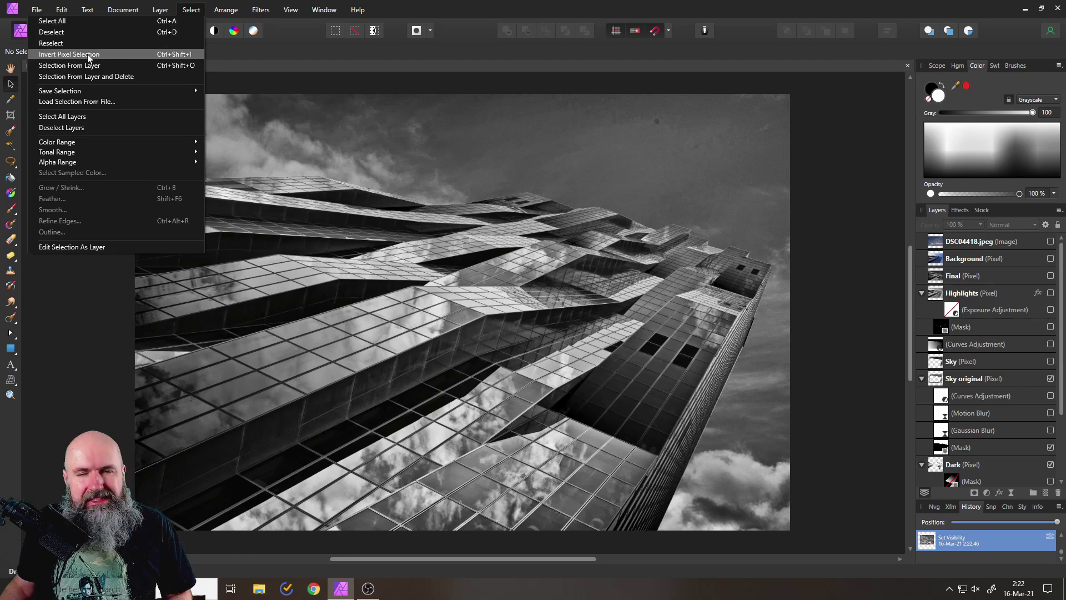
left_click(191, 10)
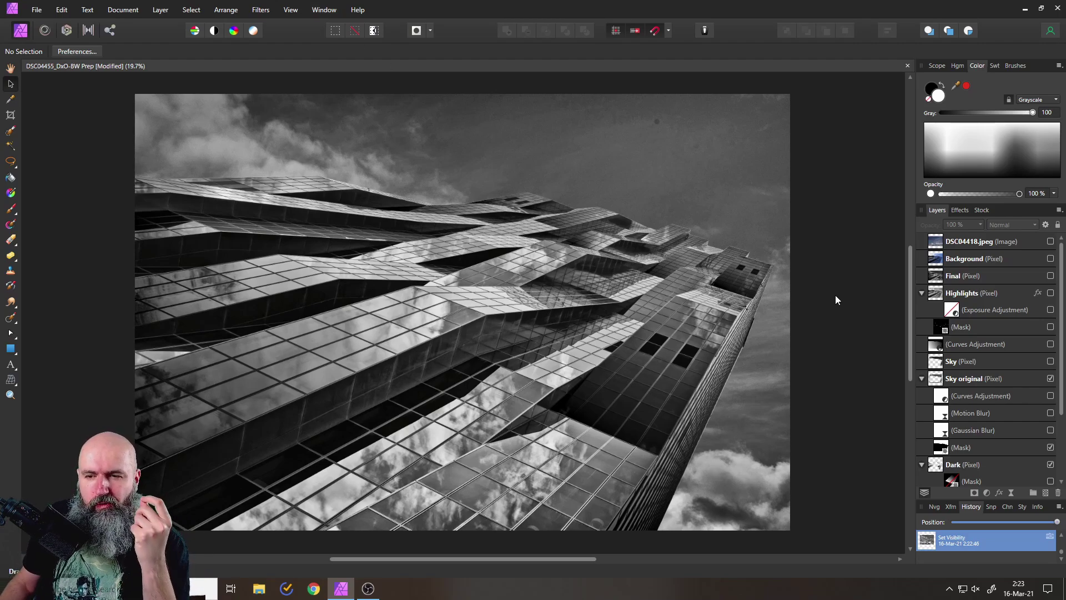
left_click(937, 381)
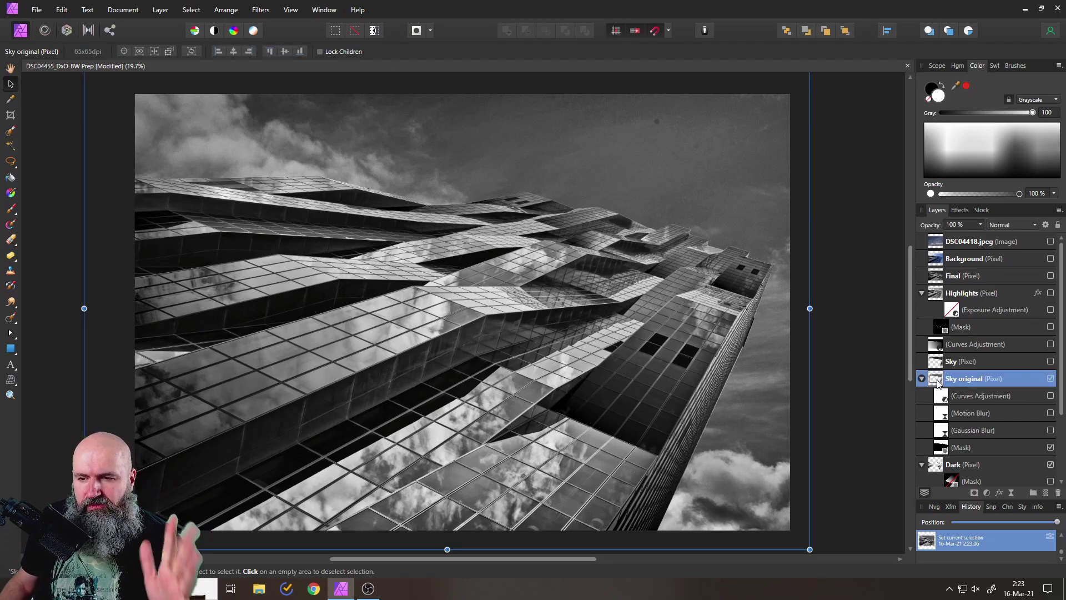
Enable Sky original's Curves Adjustment, review its curve, and toggle it to compare the darkened sky
left_click(1050, 396)
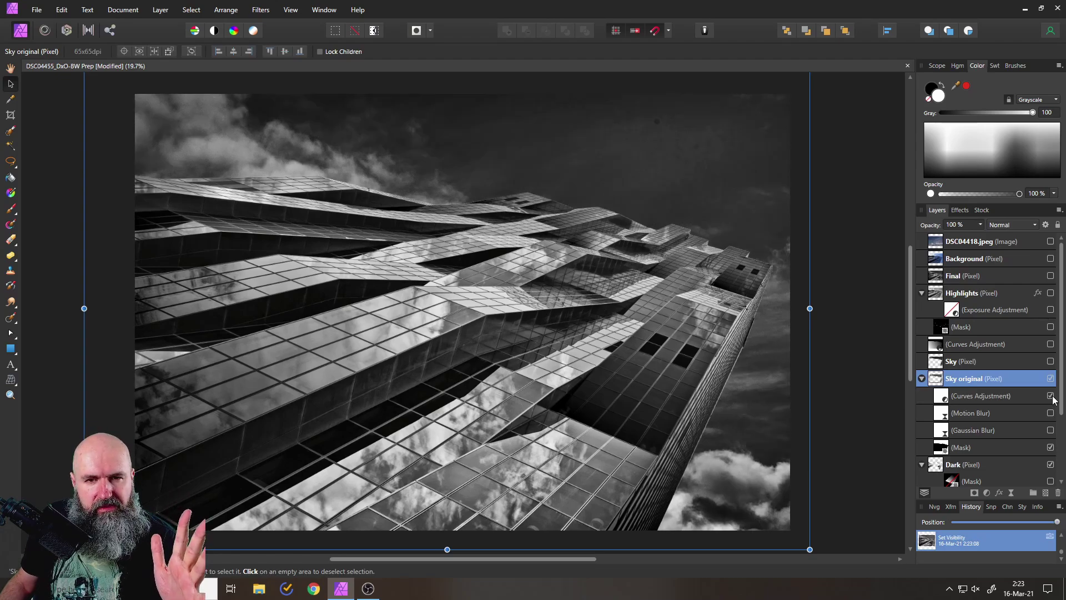
left_click(947, 397)
double_click(947, 397)
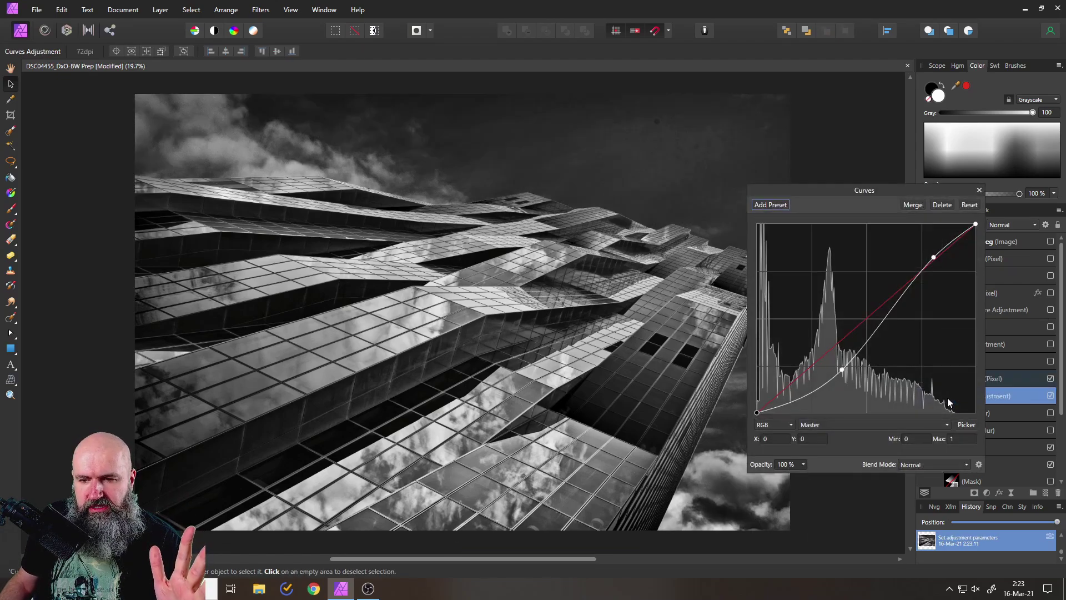
left_click_drag(871, 189, 918, 232)
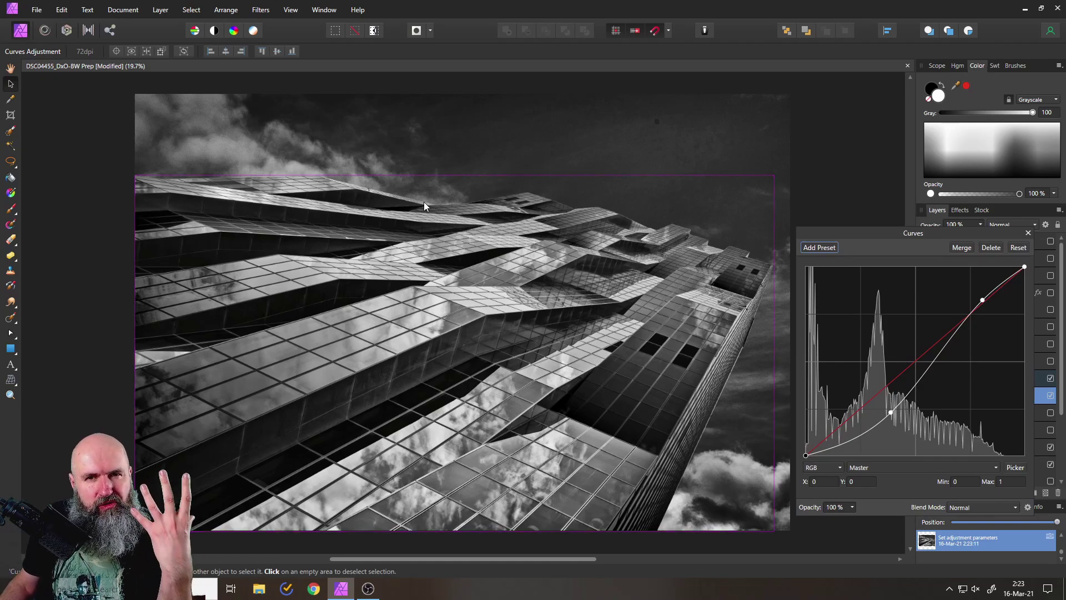
left_click(1027, 233)
left_click(1049, 396)
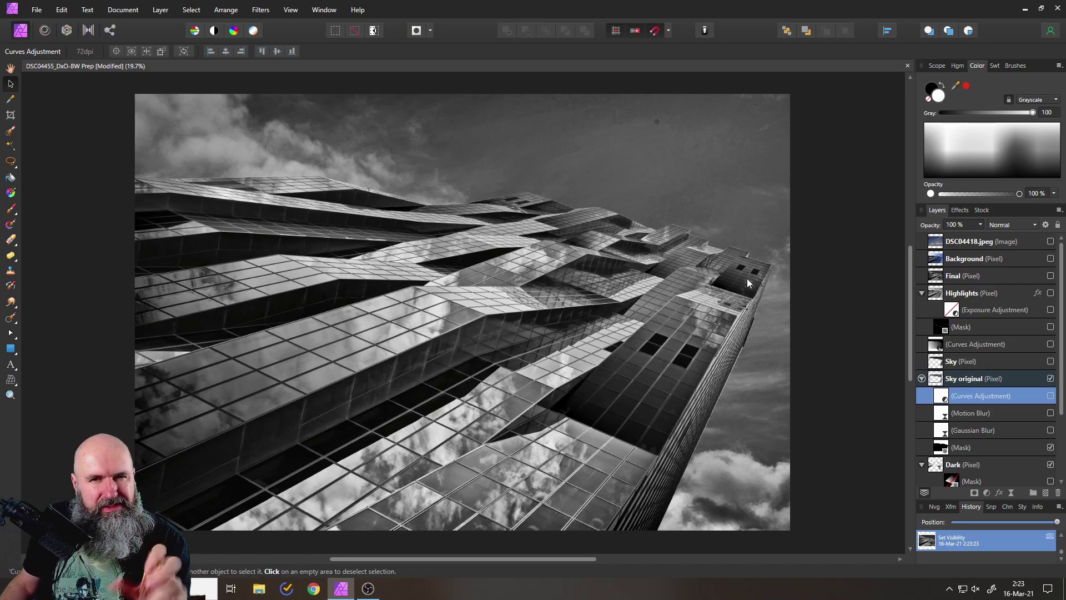
left_click(1049, 395)
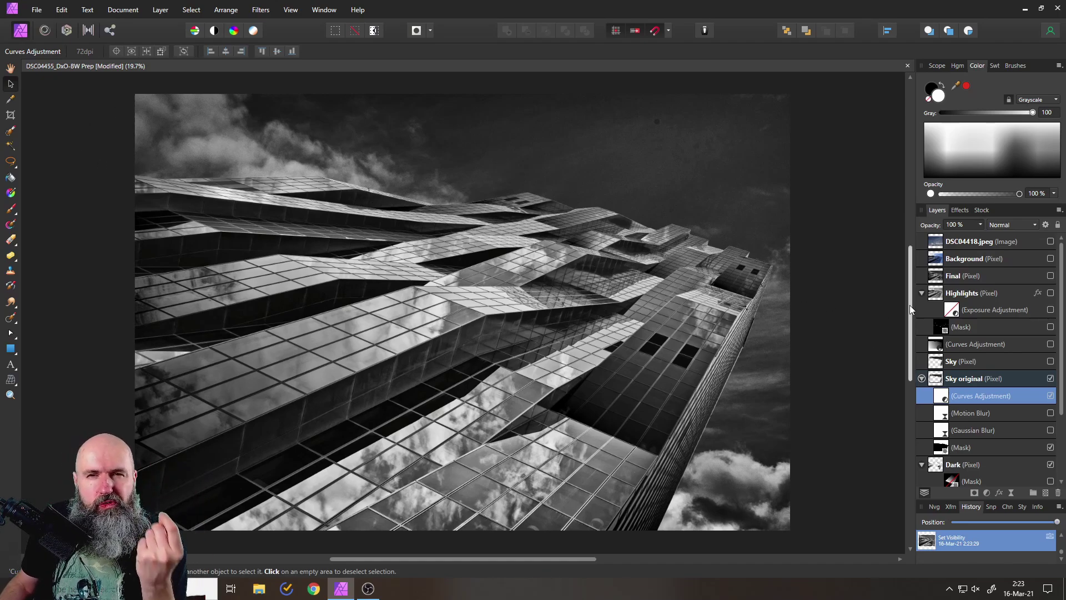
left_click(969, 413)
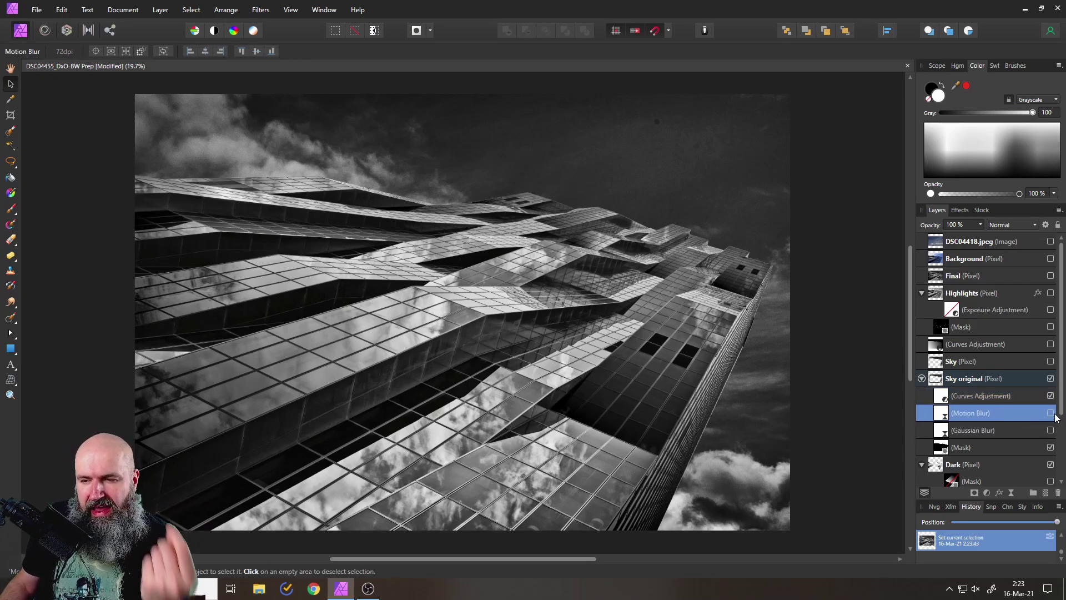
Enable Sky original's Motion Blur and set its rotation to about 204° at 250 px radius
left_click(1012, 491)
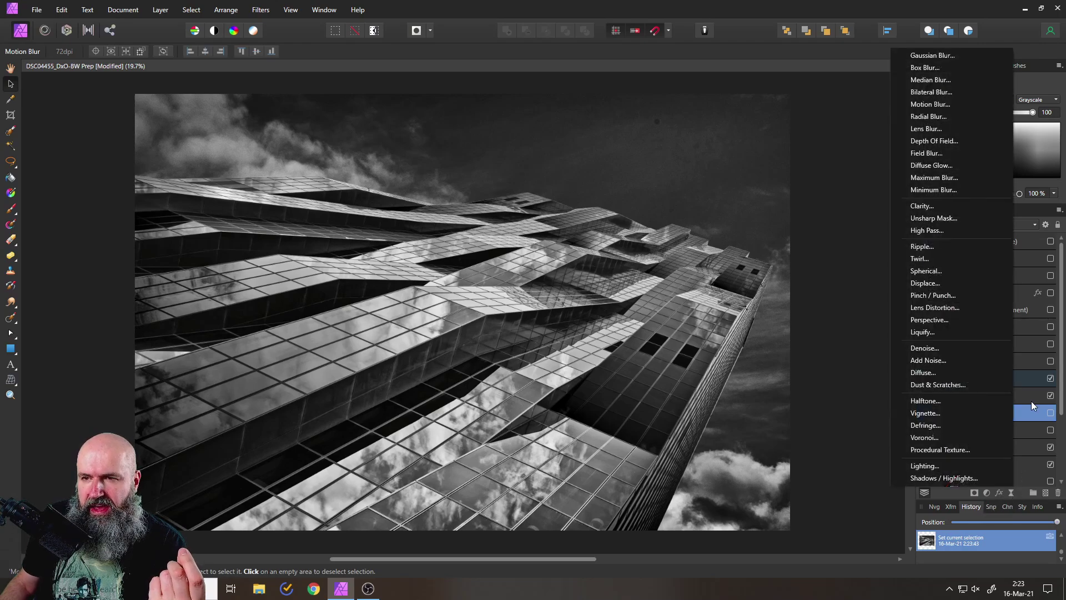
left_click(1011, 494)
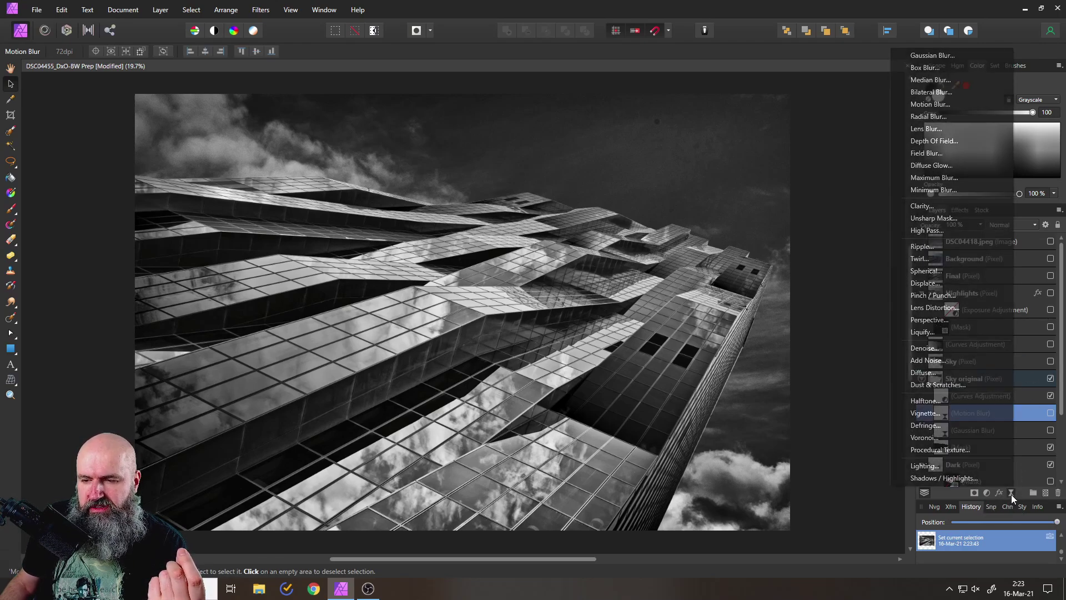
left_click(1050, 413)
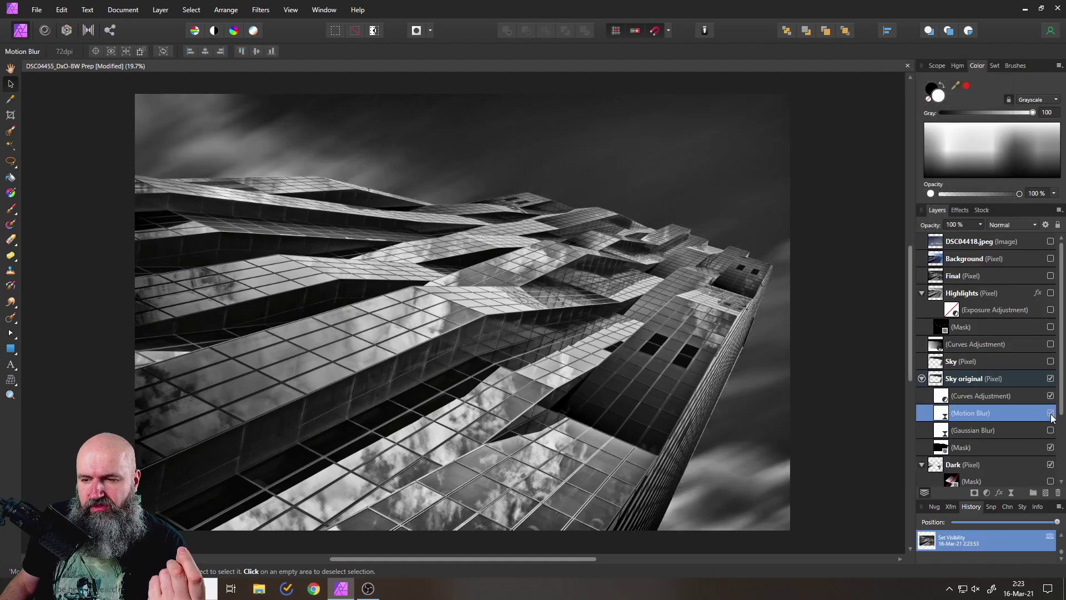
left_click(945, 414)
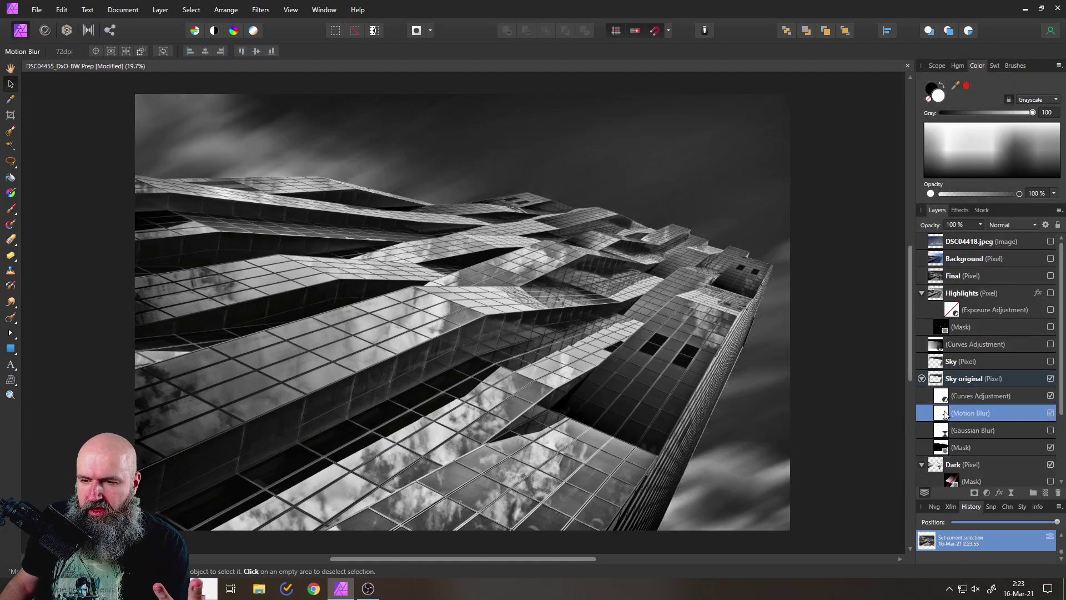
double_click(945, 416)
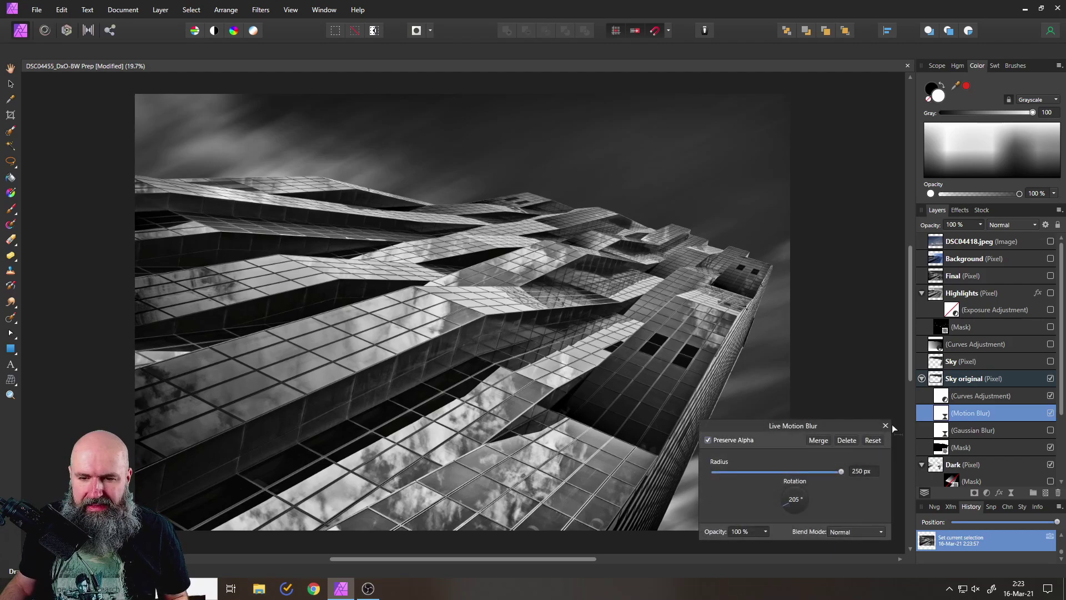
left_click_drag(774, 423, 735, 354)
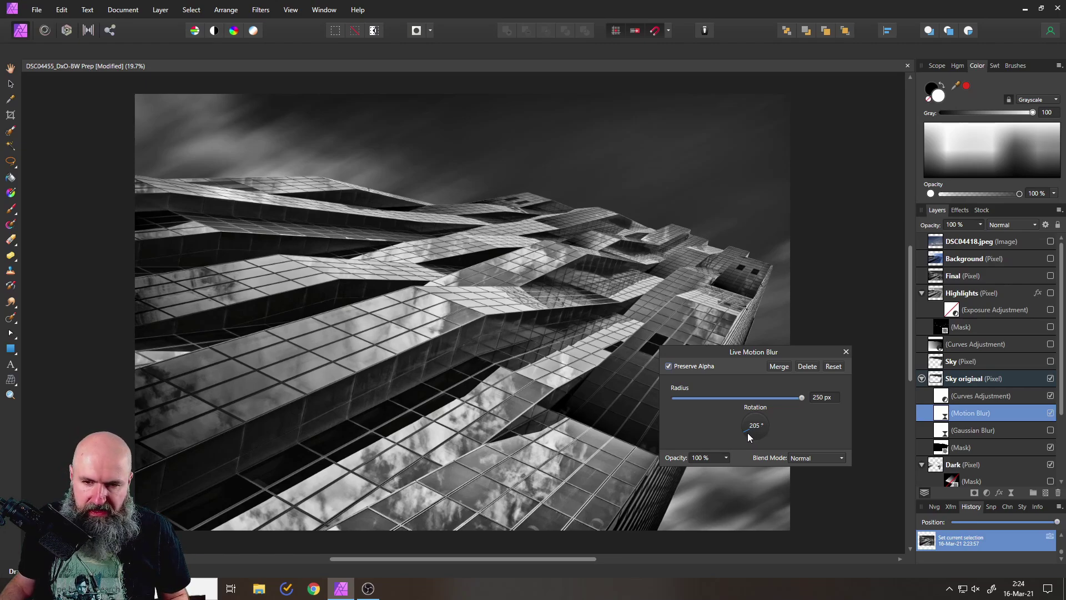
mouse_move(747, 432)
left_mouse_down()
mouse_move(778, 427)
mouse_move(753, 440)
mouse_move(746, 425)
mouse_move(728, 441)
left_mouse_up()
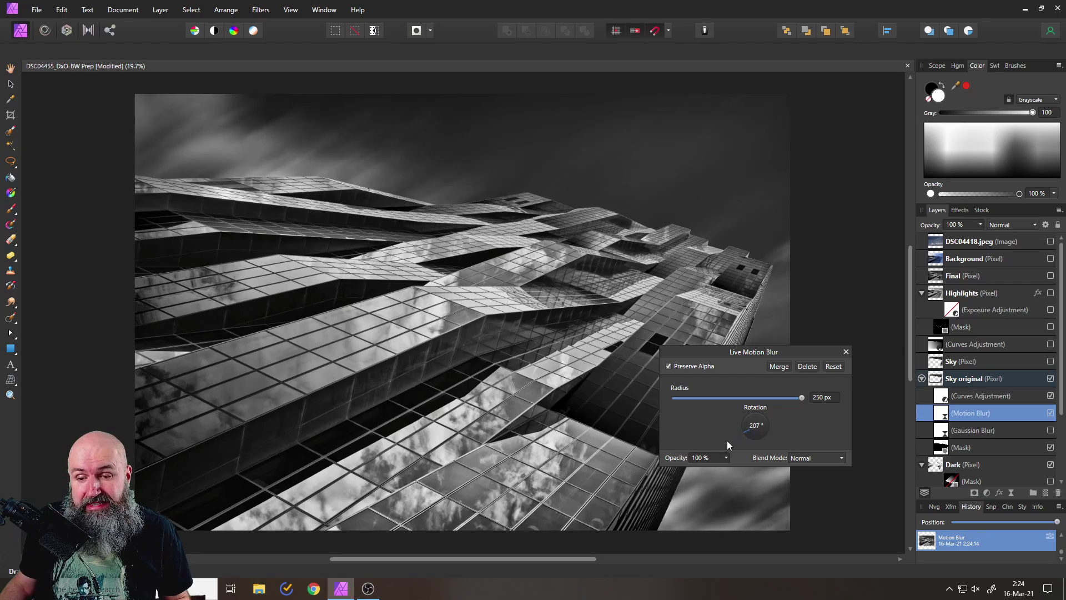
left_click_drag(726, 440, 724, 439)
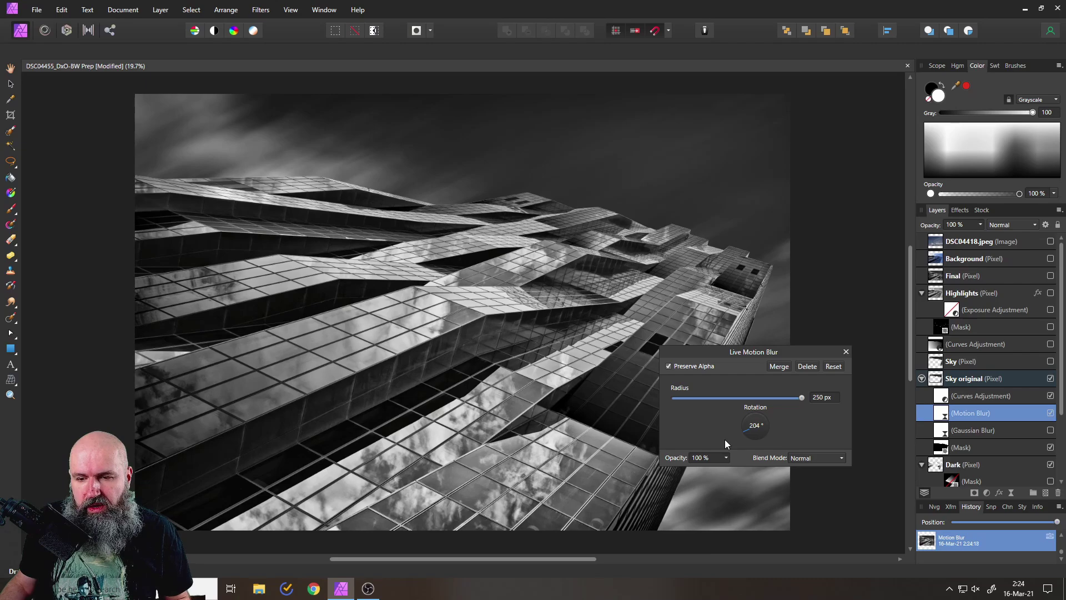
Fit the whole image in view and turn on Sky original's Gaussian Blur filter
left_click(846, 352)
scroll(500, 305, "up", 3)
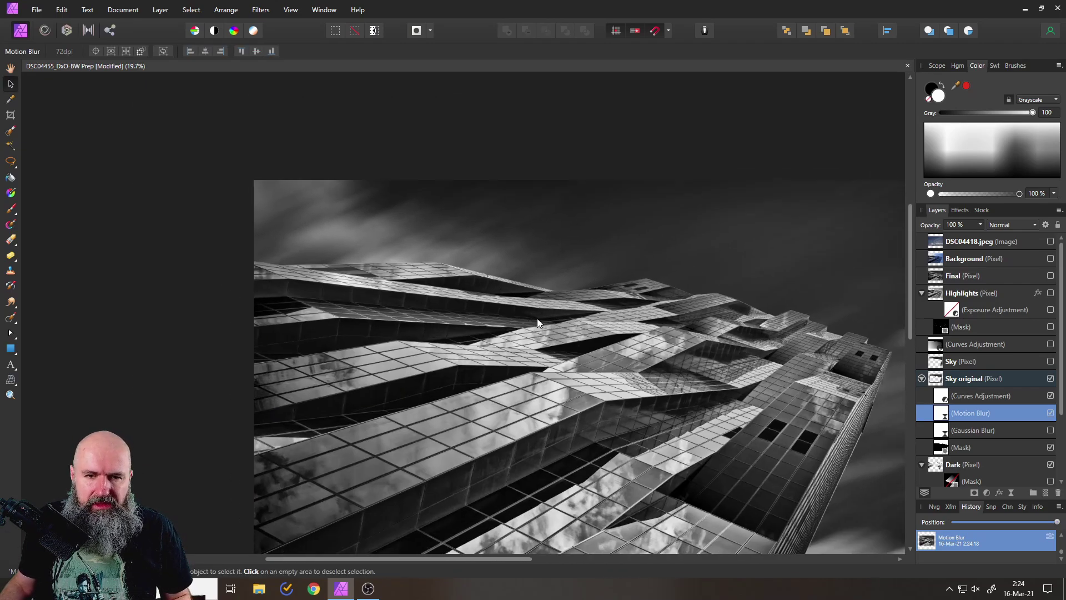
scroll(433, 248, "up", 5)
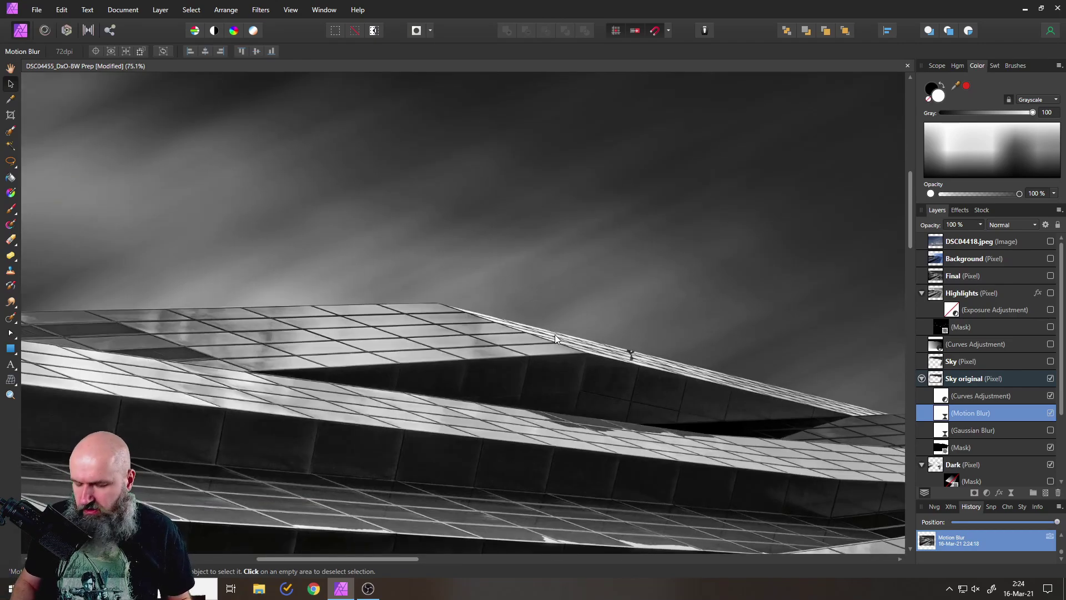
key("ctrl+0")
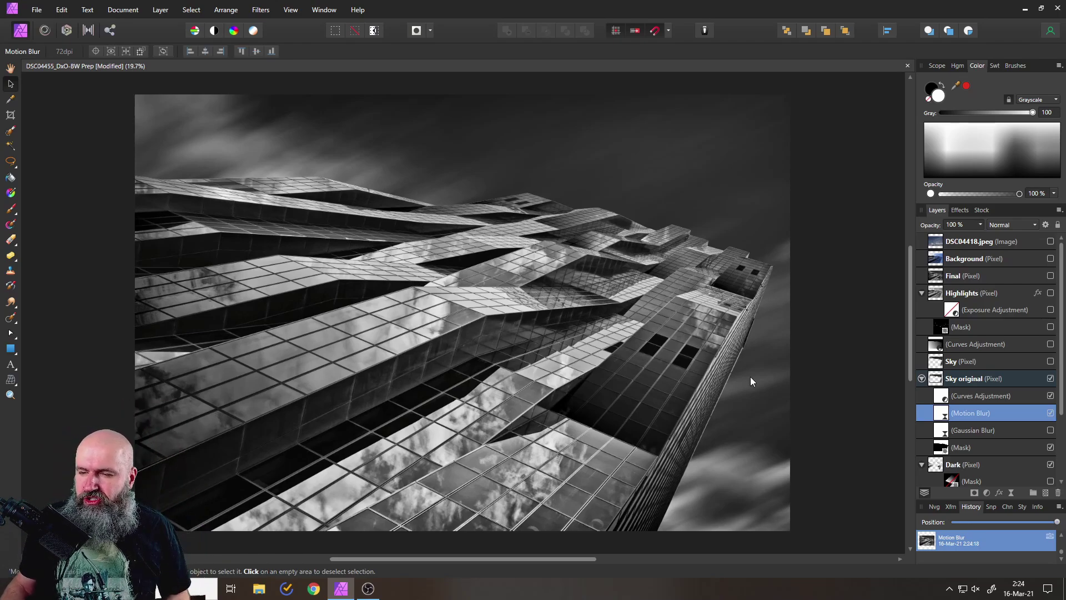
left_click(951, 431)
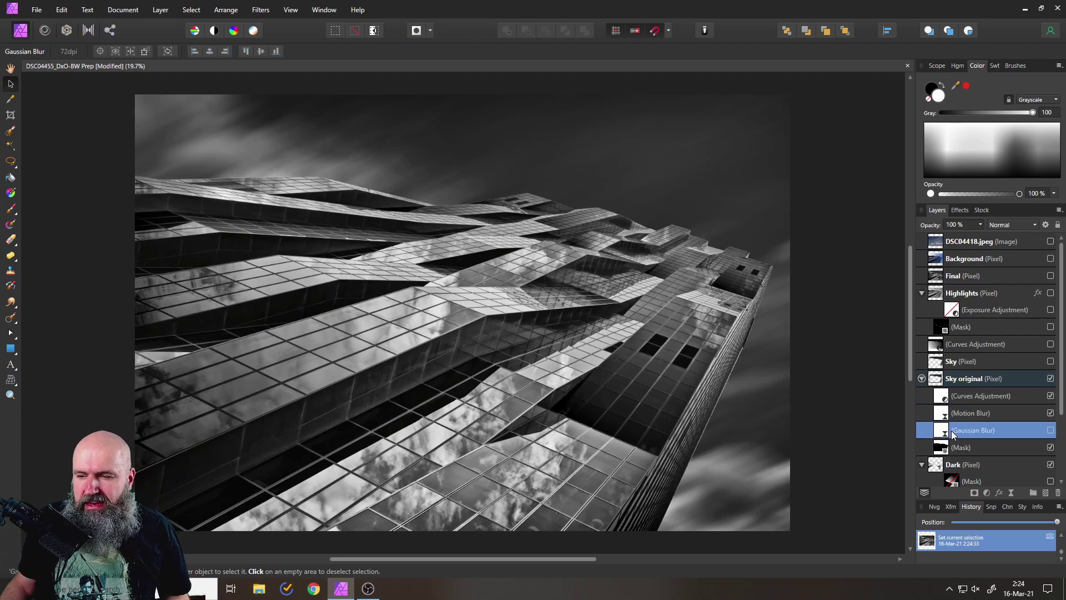
left_click(1050, 430)
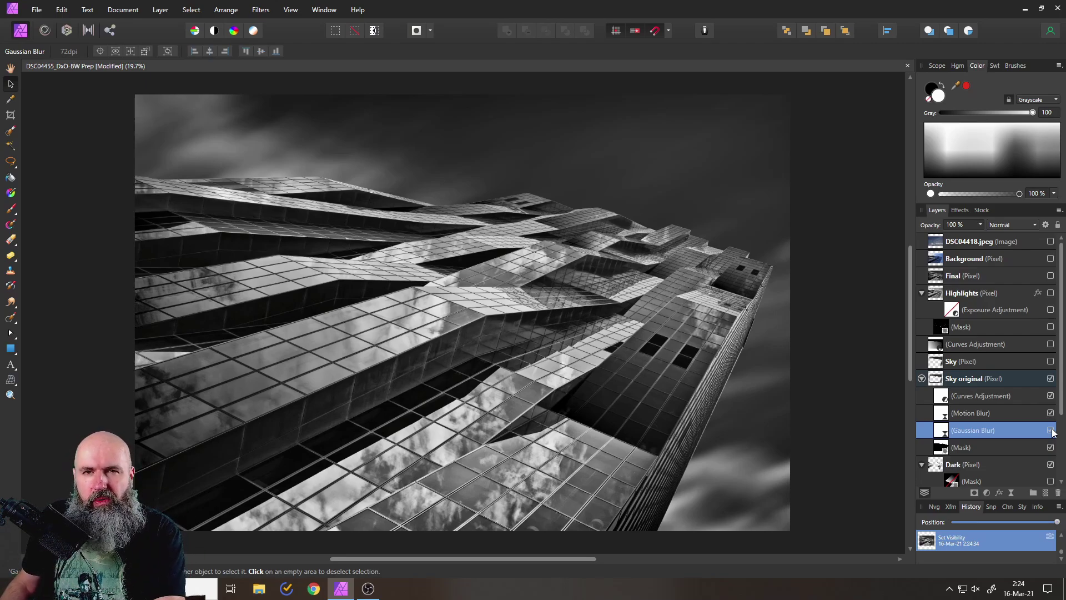
Hide Sky original and its Motion and Gaussian Blur filters, showing the dark blurred Sky layer
left_click(944, 379)
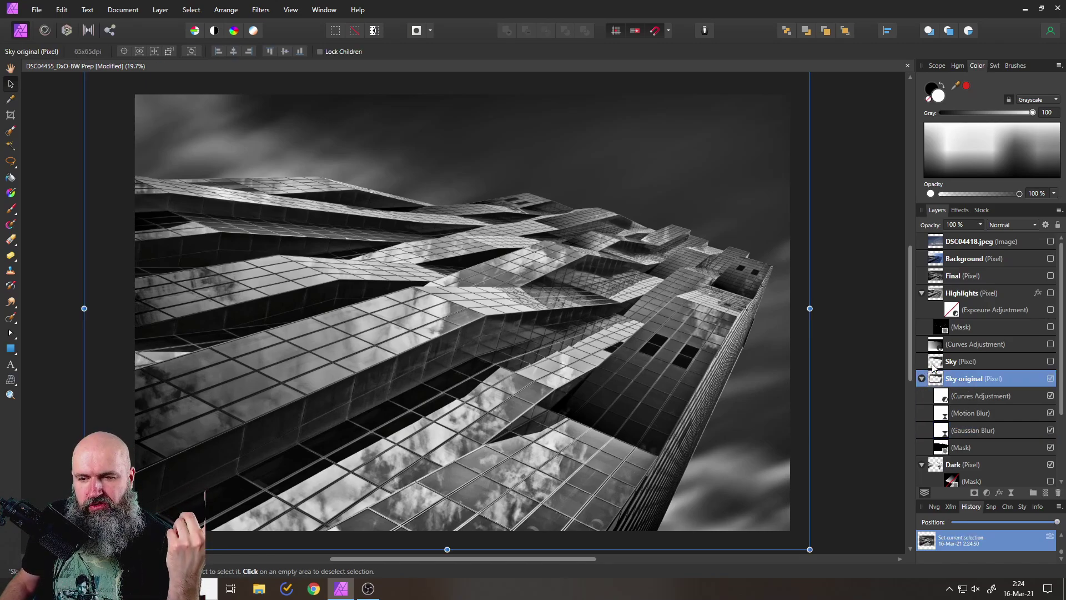
left_click(1049, 379)
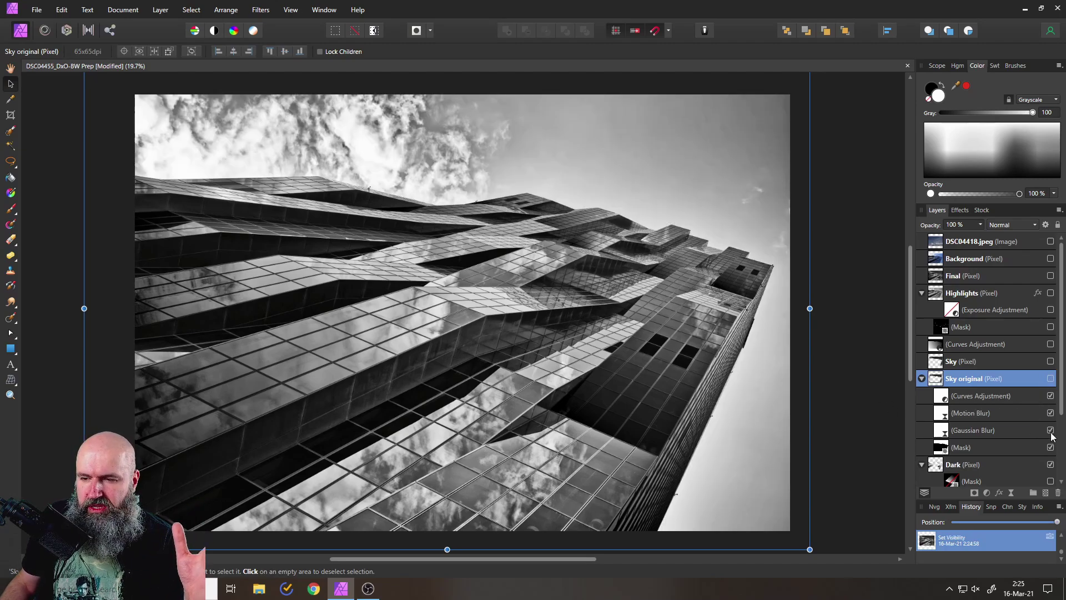
left_click(1050, 430)
left_click(1050, 413)
left_click(1050, 361)
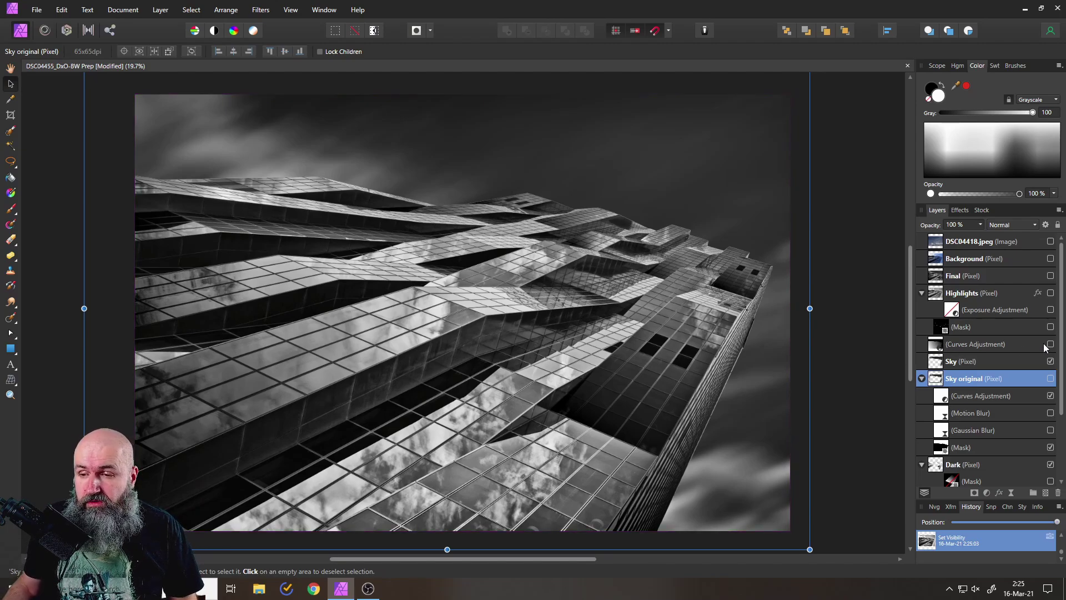
left_click(938, 345)
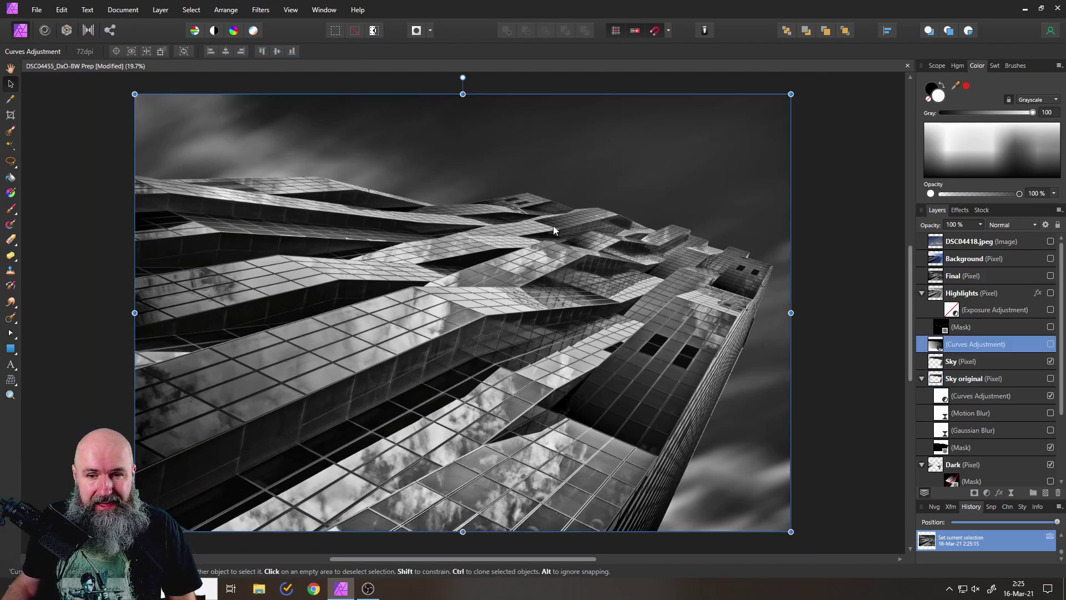
Enable the Curves darkening adjustment and toggle it off and on to compare with the original
double_click(940, 345)
left_click_drag(874, 236, 707, 233)
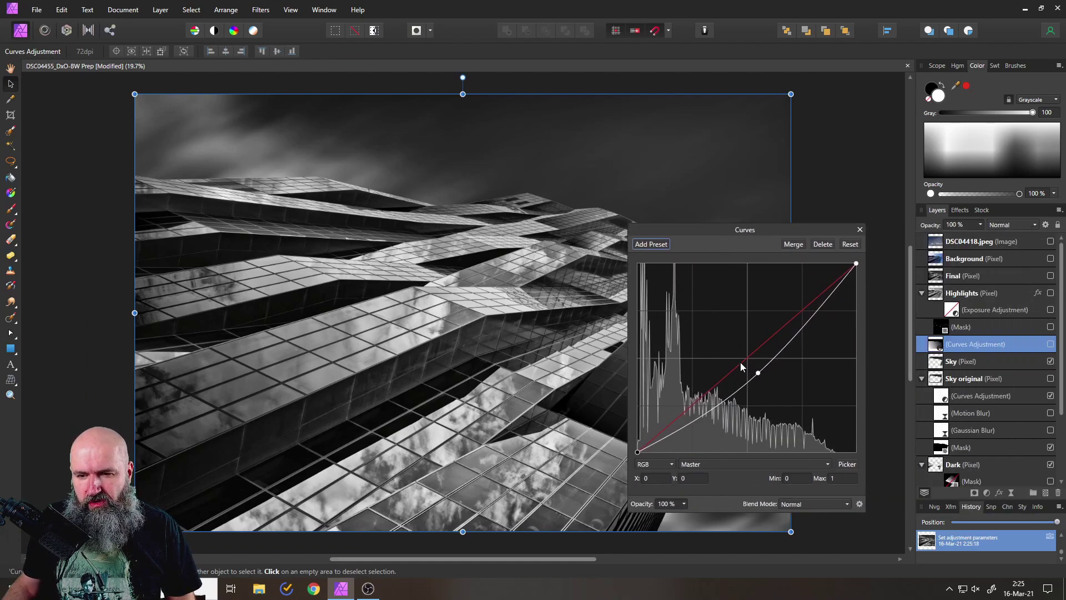
left_click(1050, 344)
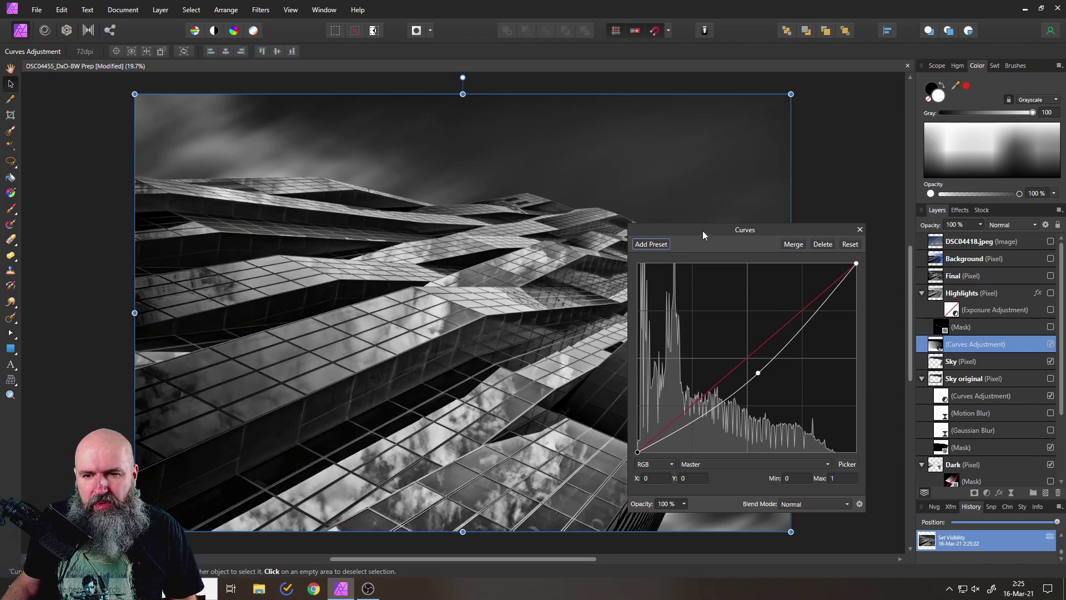
left_click_drag(701, 230, 742, 58)
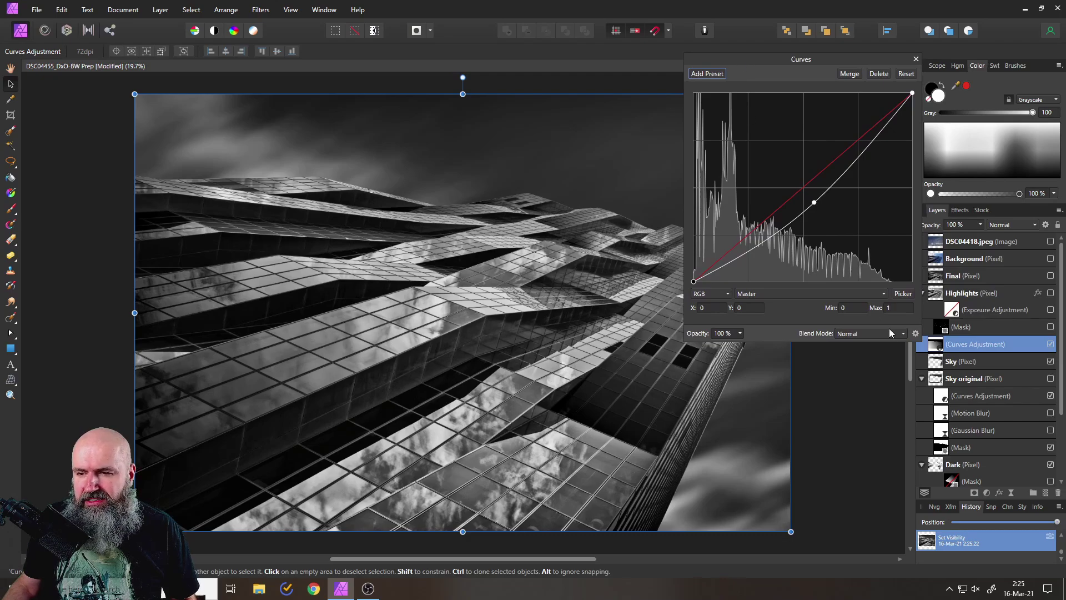
left_click(1051, 344)
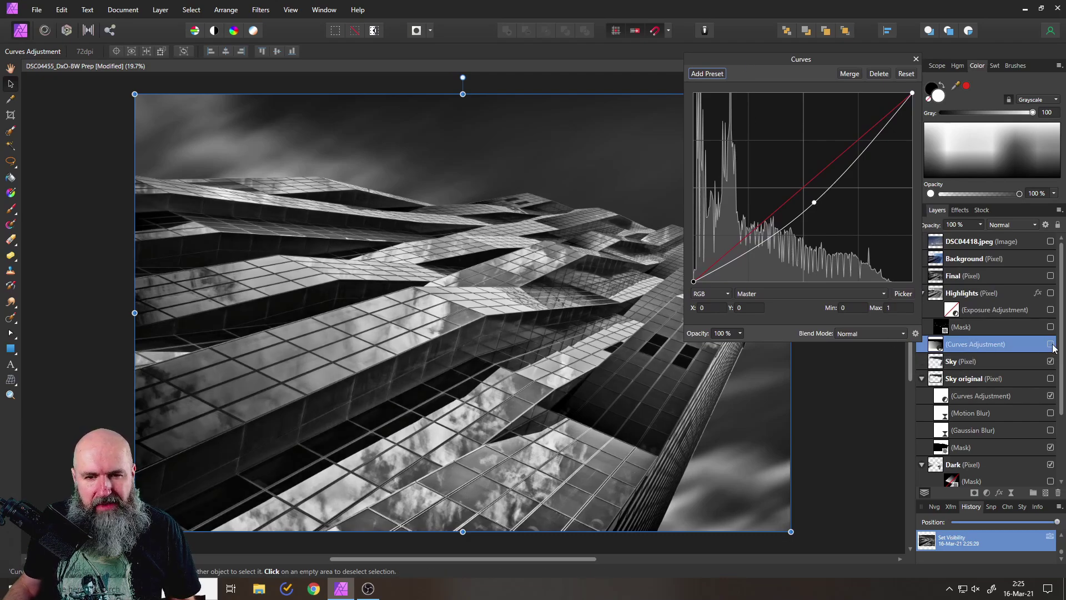
left_click(1050, 344)
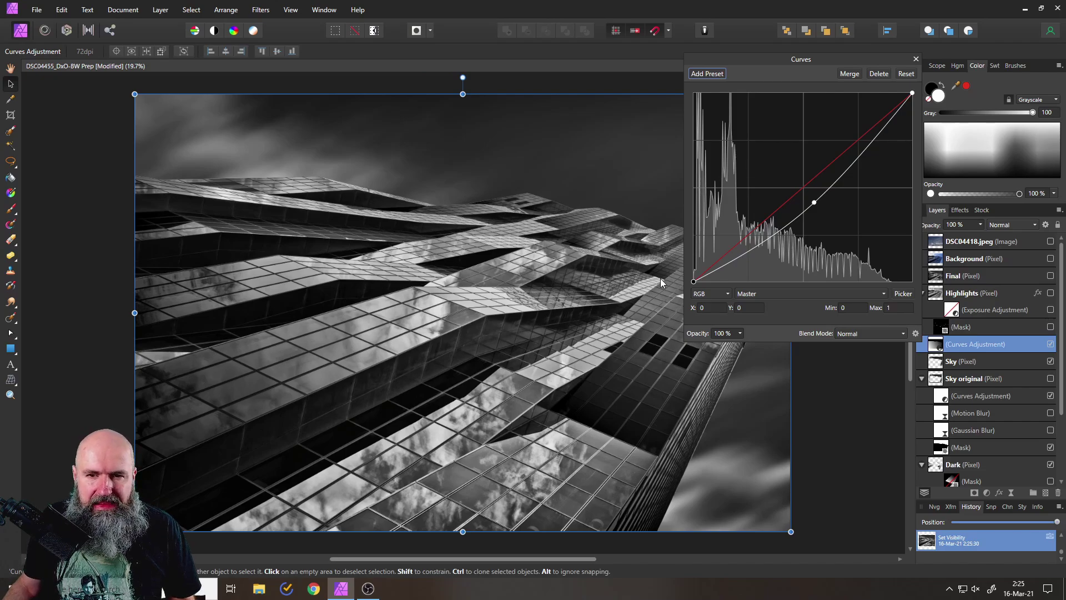
Close the Curves settings, recheck the before/after darkening, and switch the Highlights layer back on
left_click_drag(763, 60, 893, 66)
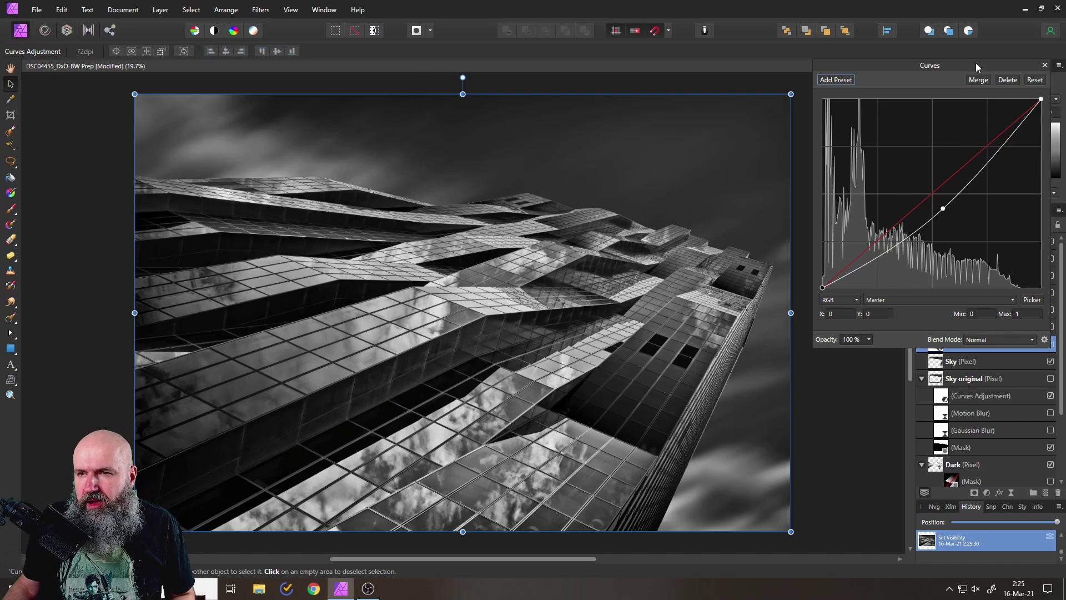
left_click_drag(976, 67, 865, 67)
left_click(926, 66)
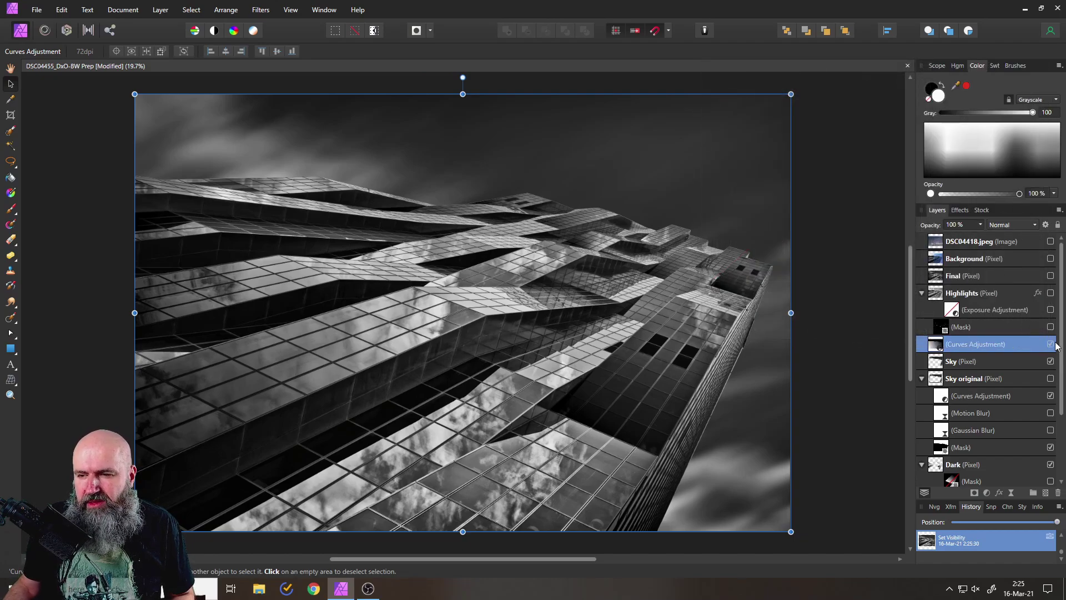
left_click(1051, 344)
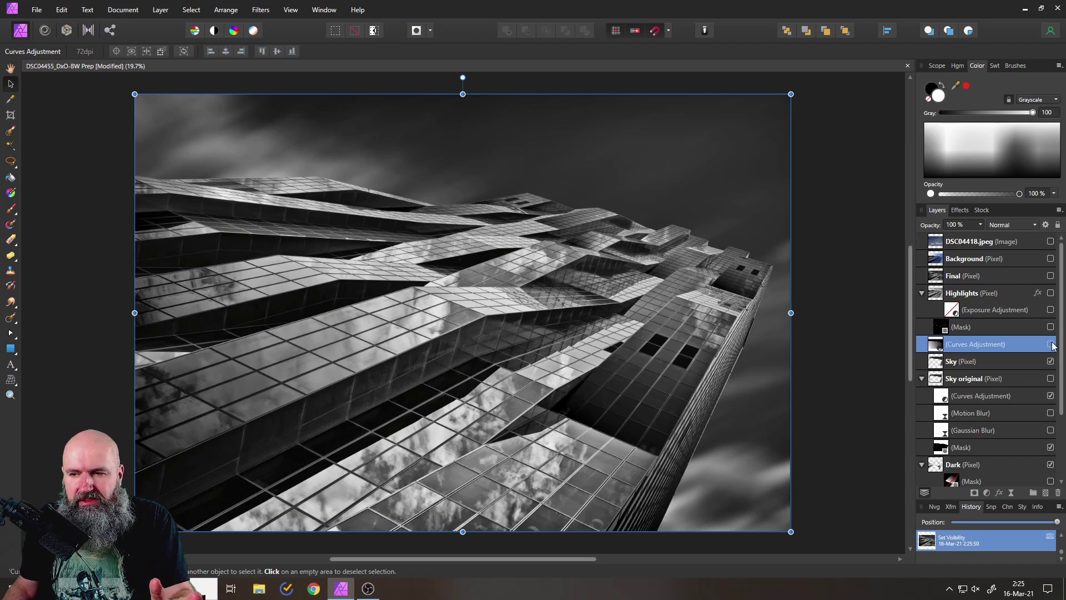
left_click(1051, 344)
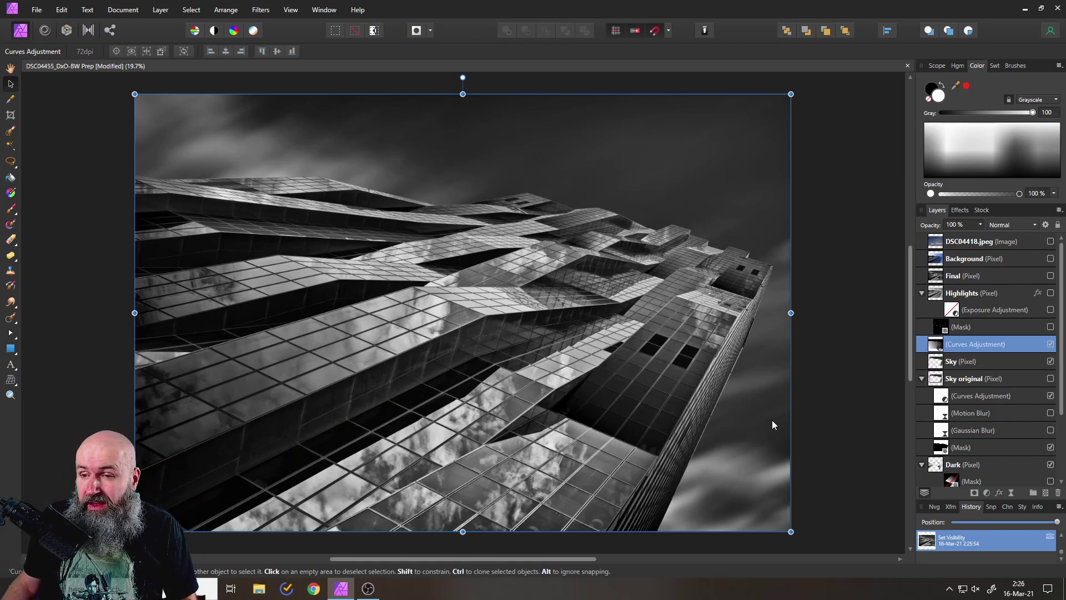
left_click(1049, 293)
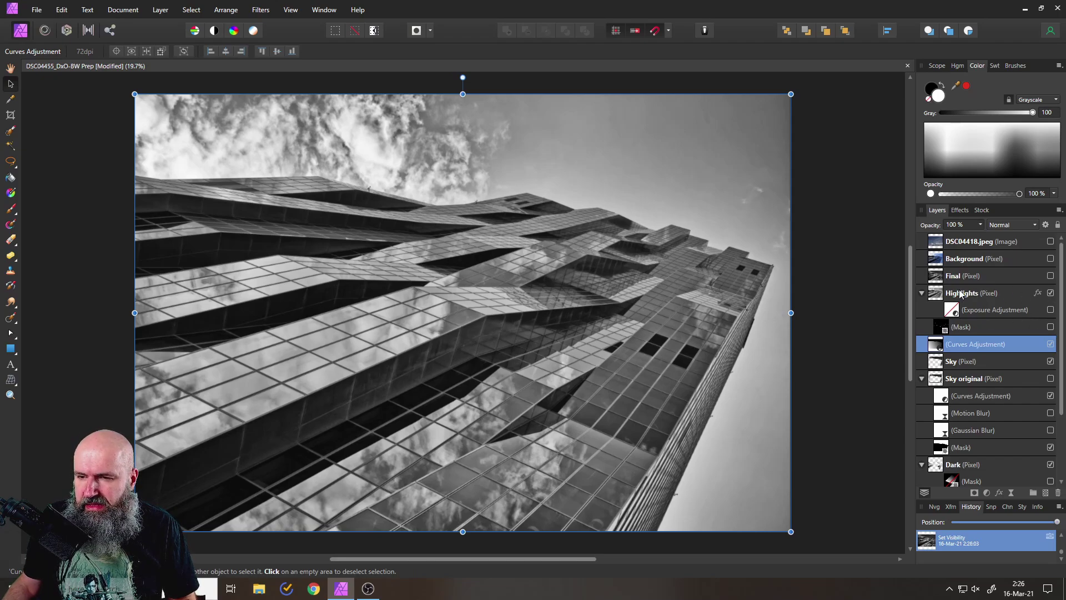
Briefly compare without the Highlights layer, then enable its Exposure adjustment and open its settings
left_click(1050, 327)
left_click(1050, 327)
left_click(1050, 310)
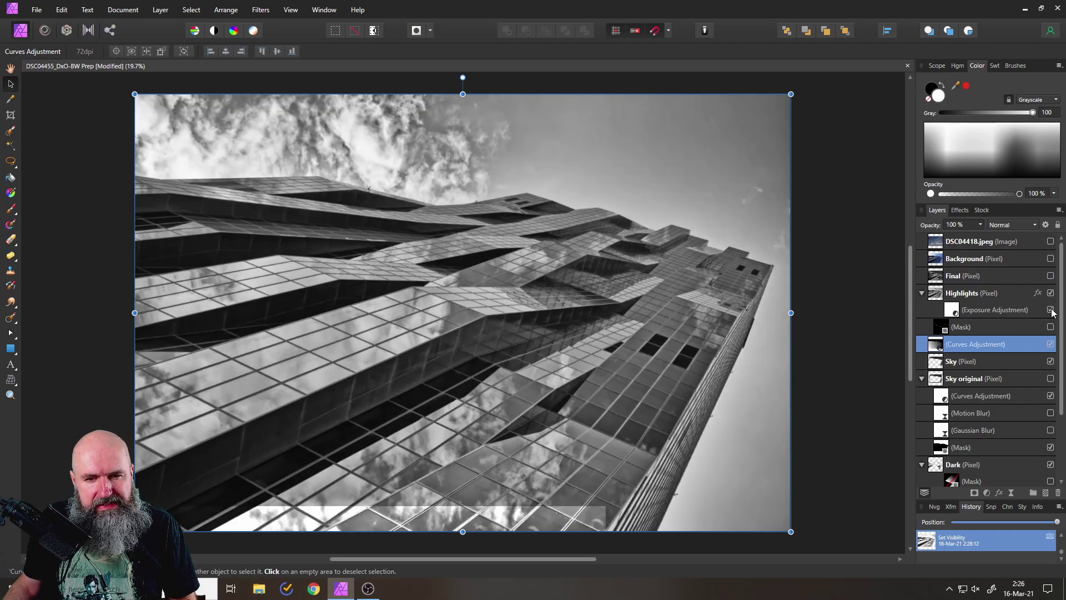
left_click(1049, 310)
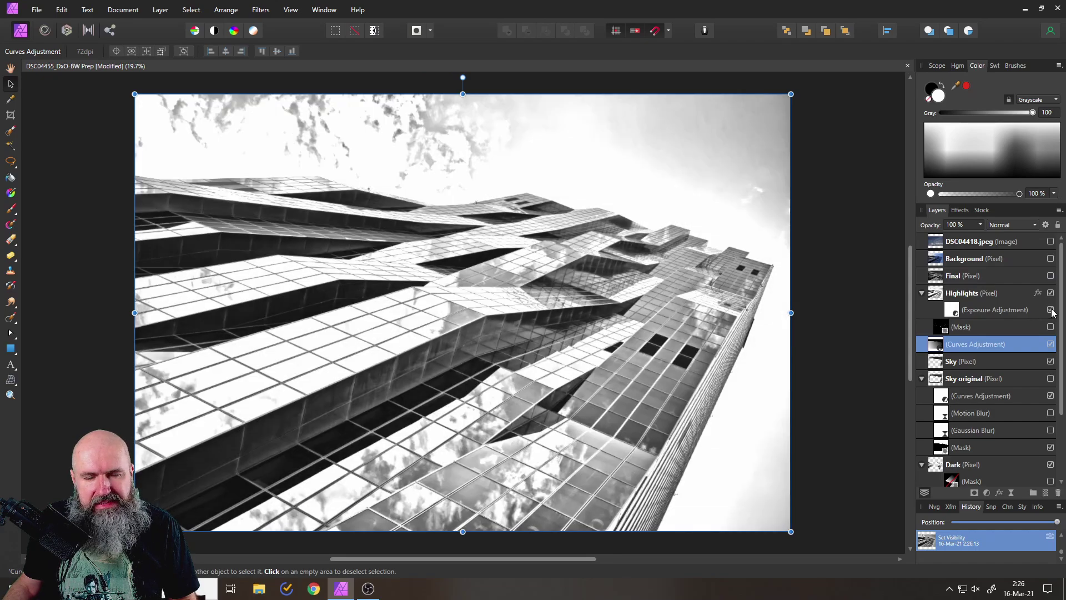
left_click(955, 309)
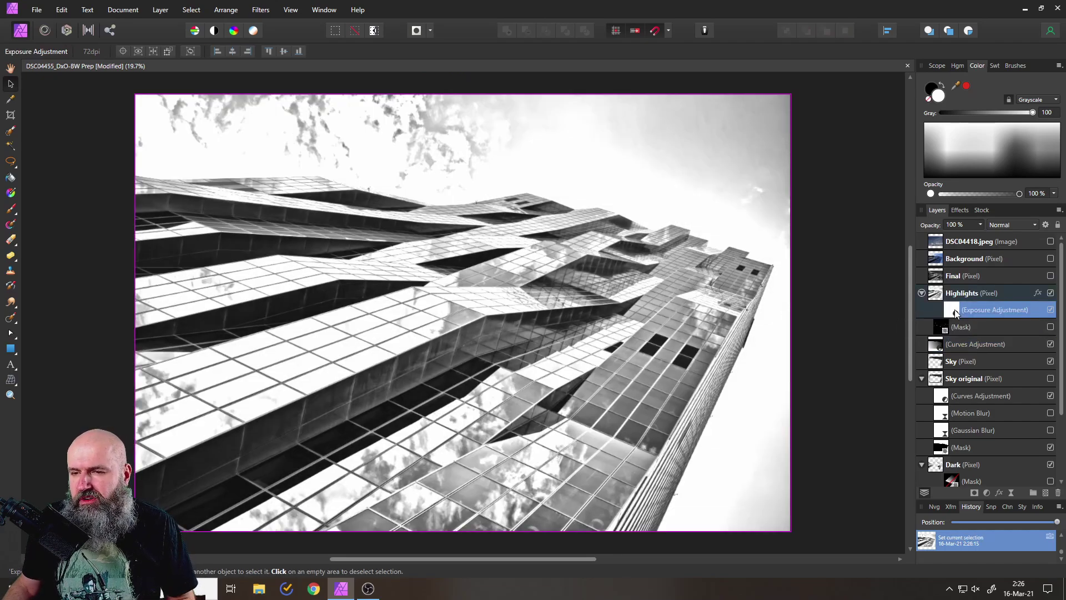
double_click(952, 310)
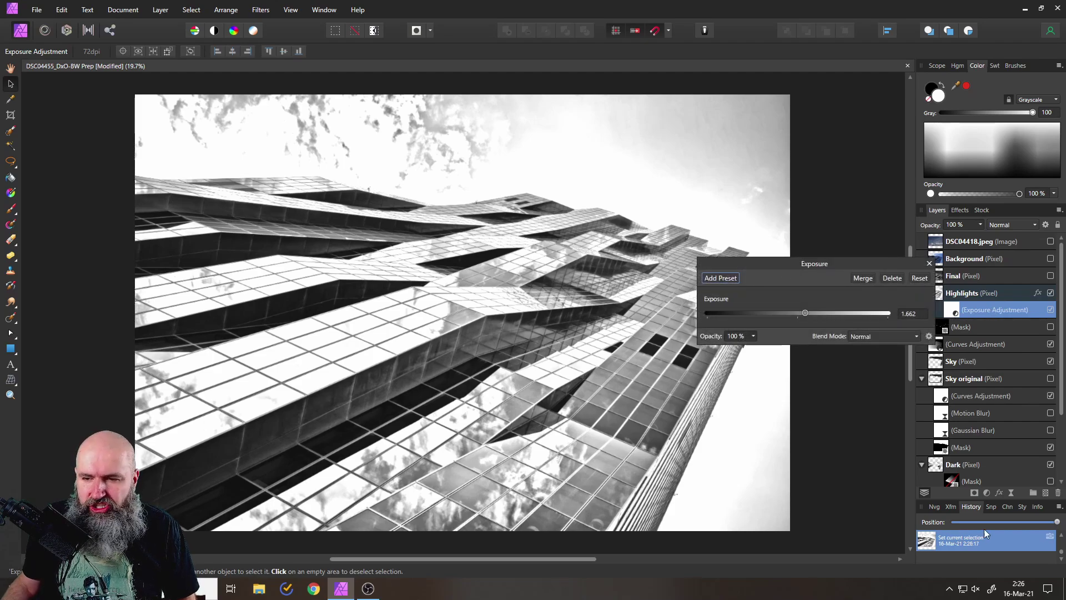
Dismiss the Adjustments list, close the Exposure settings at 1.662, and select the Highlights mask
left_click(987, 492)
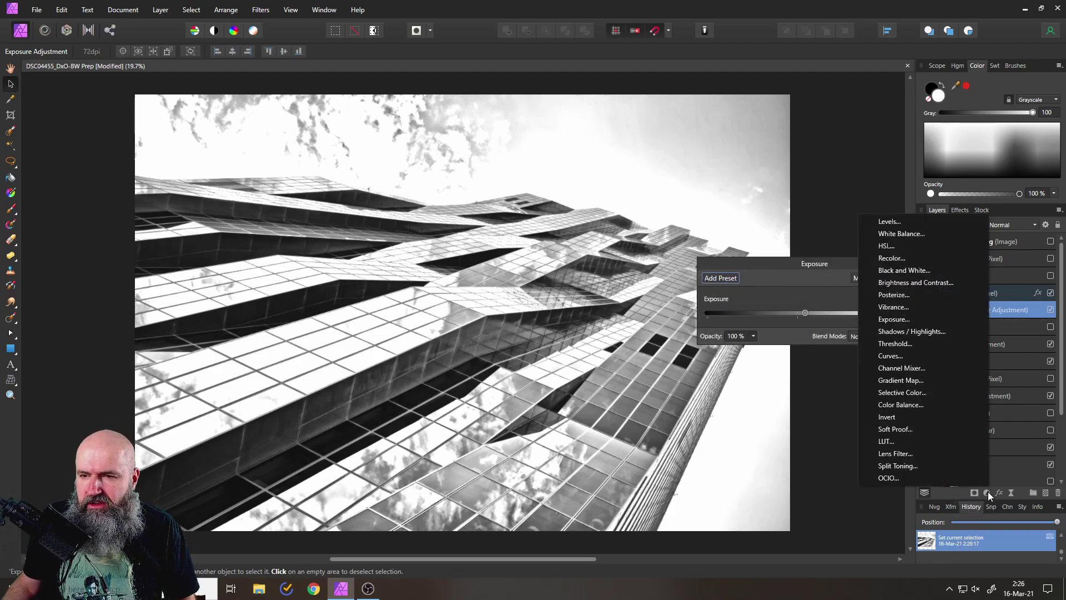
left_click(784, 271)
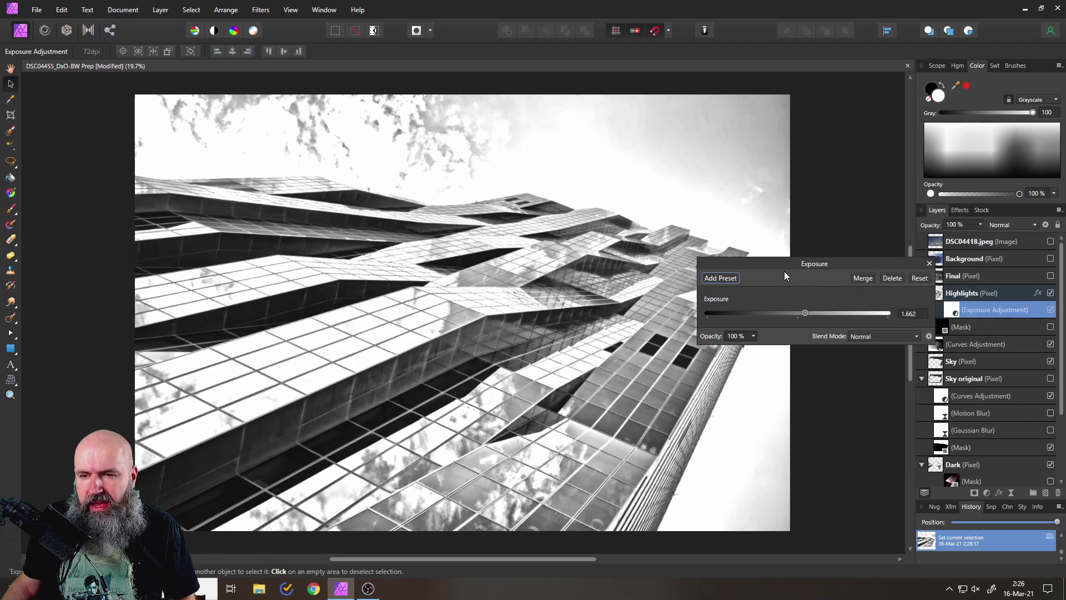
left_click(488, 322)
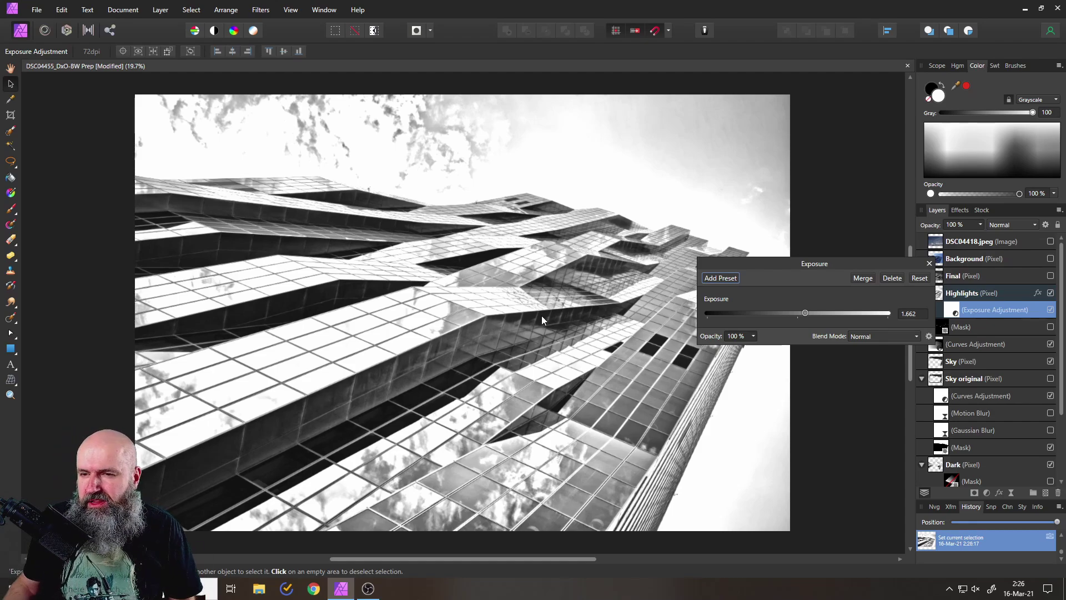
left_click(930, 260)
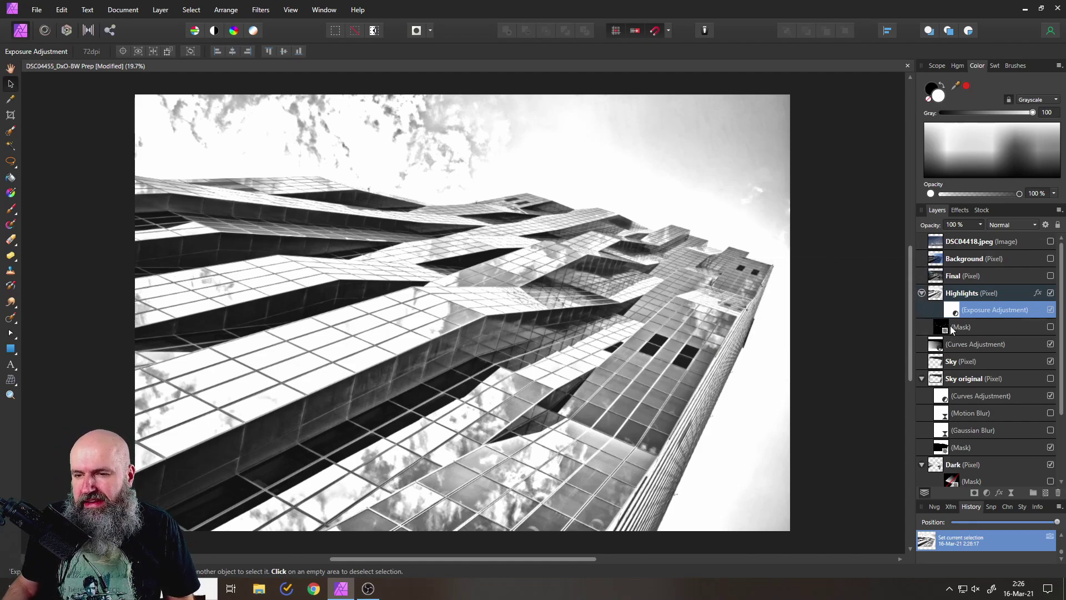
left_click(938, 326)
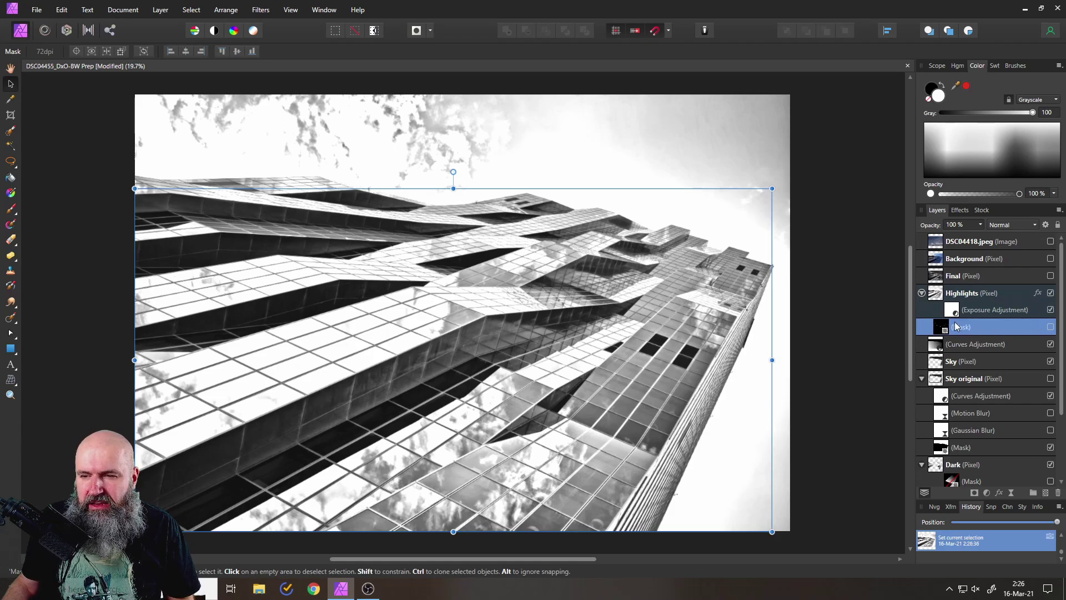
Enable the Highlights mask to darken the building, zoom into the left glass ledges, and choose the Paint Brush
left_click(1050, 328)
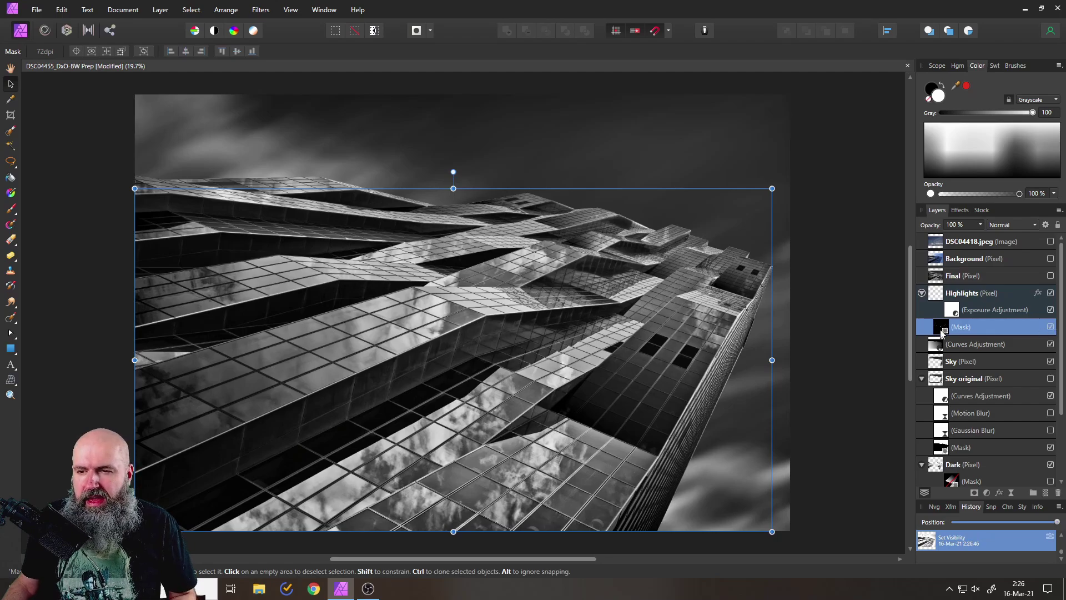
scroll(146, 326, "up", 4)
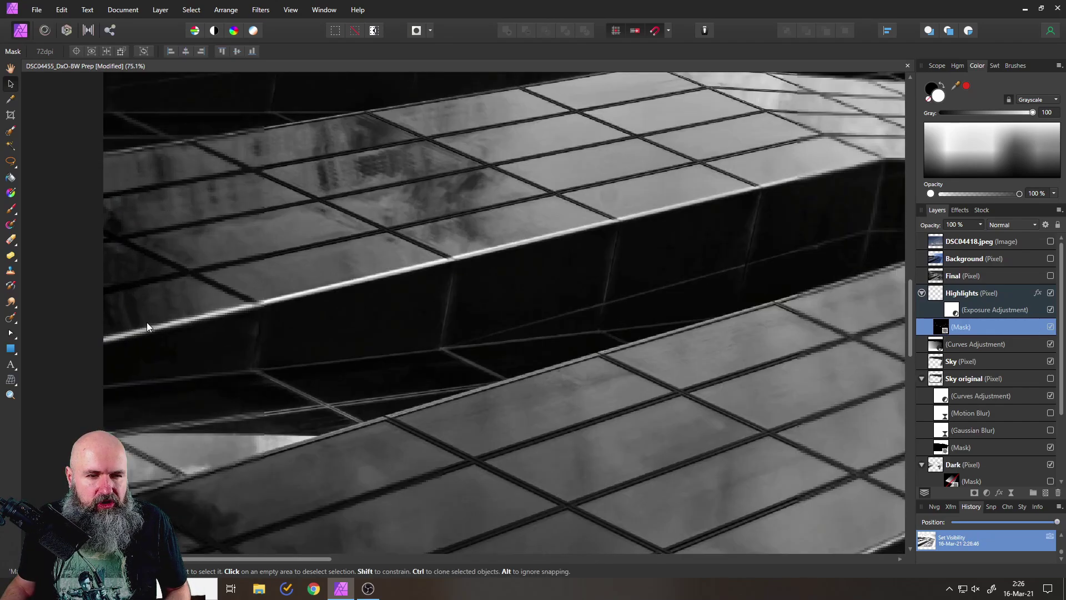
scroll(147, 327, "up", 1)
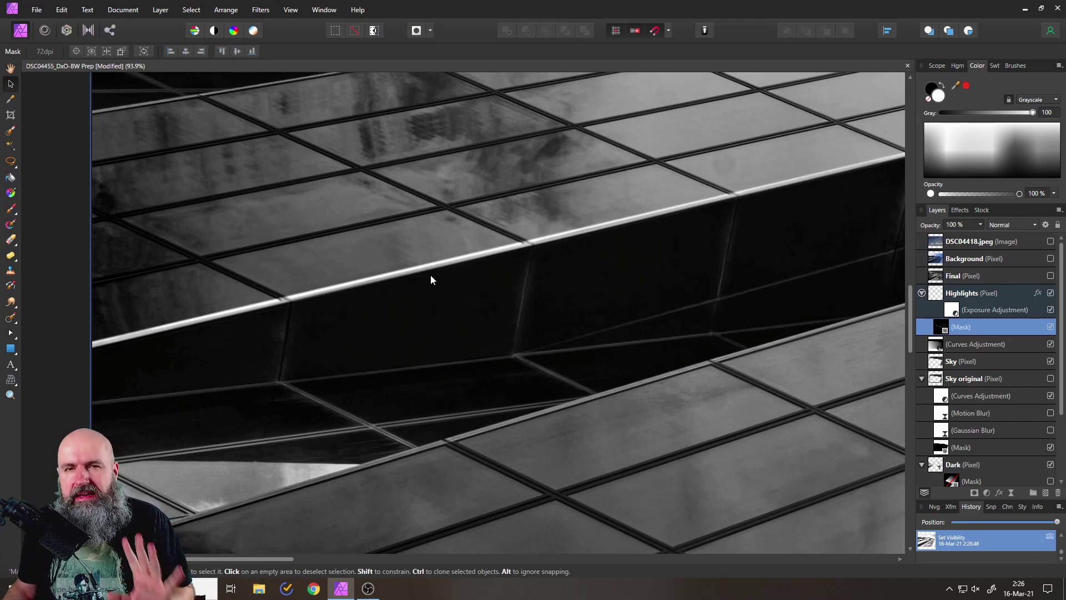
scroll(361, 317, "down", 1)
scroll(361, 317, "down", 1)
scroll(427, 308, "down", 1)
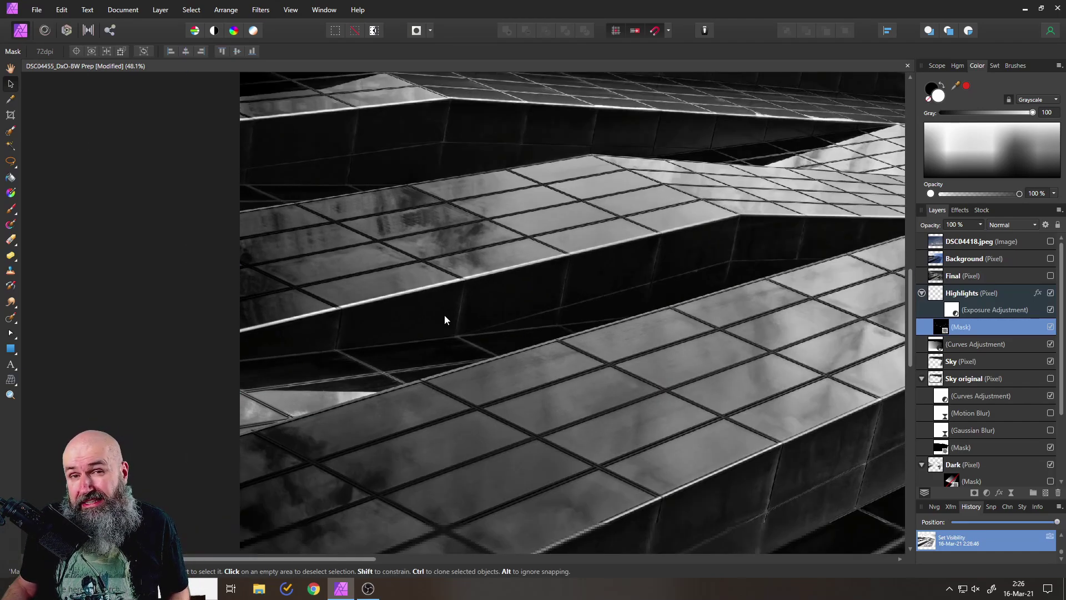
left_click_drag(507, 301, 515, 335)
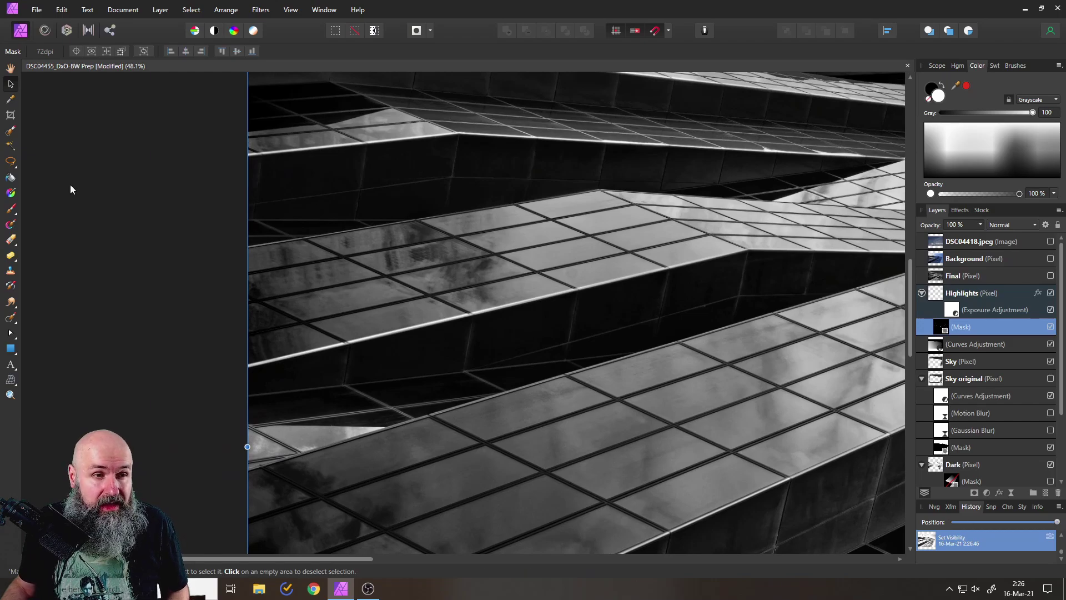
left_click(10, 209)
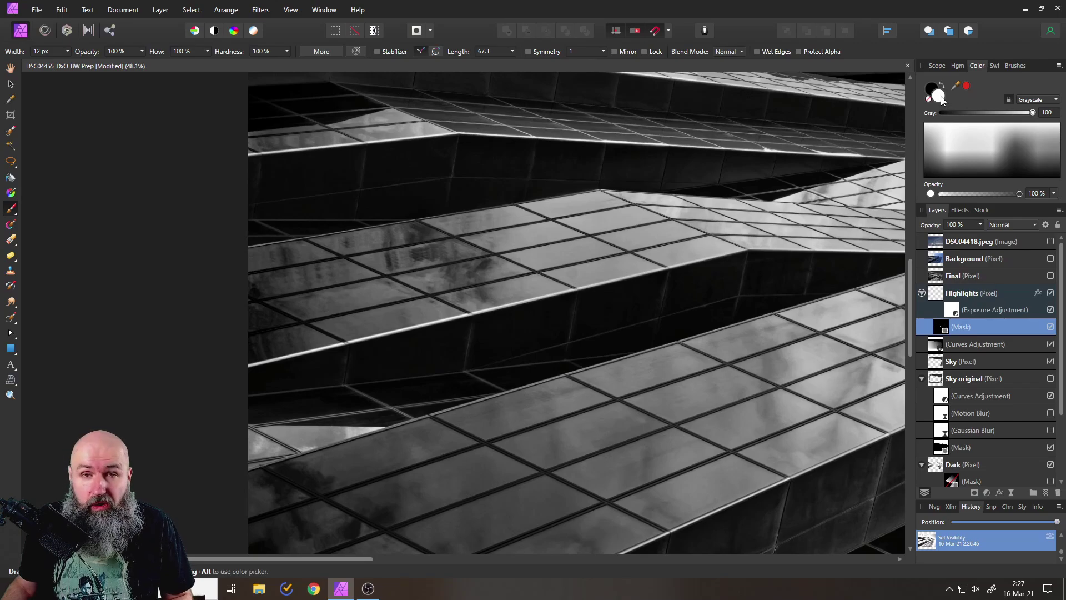
left_click(236, 335)
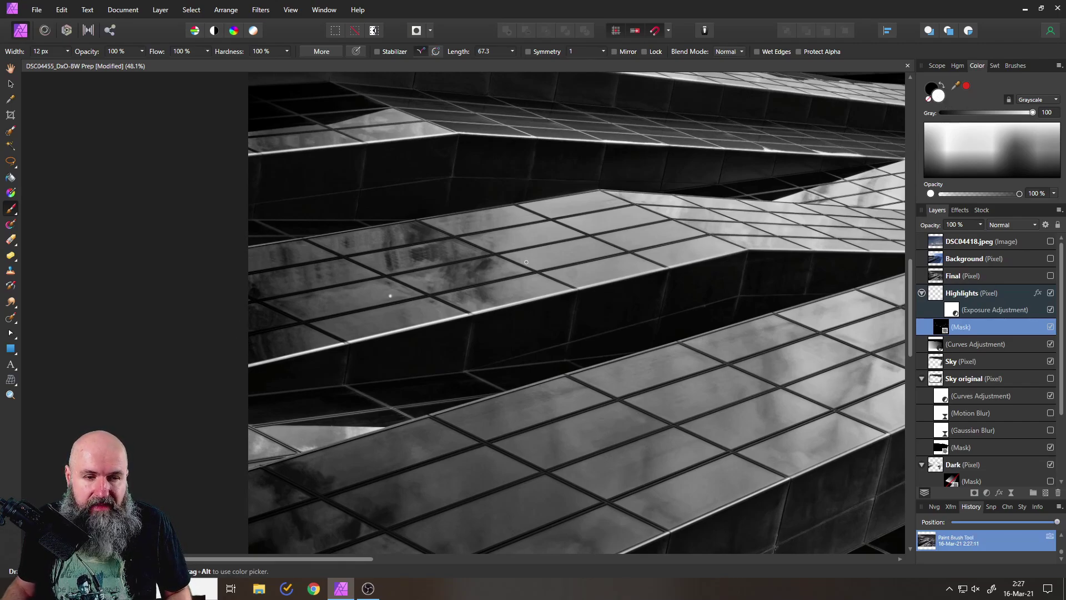
left_click(574, 253, "shift")
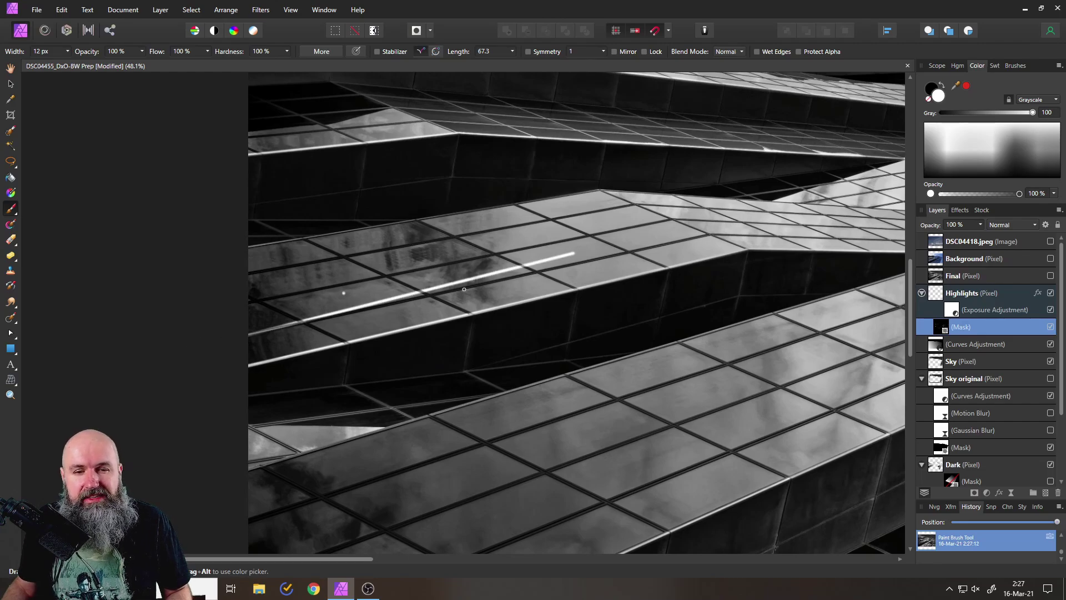
left_click(555, 222, "shift")
left_click(418, 251, "shift")
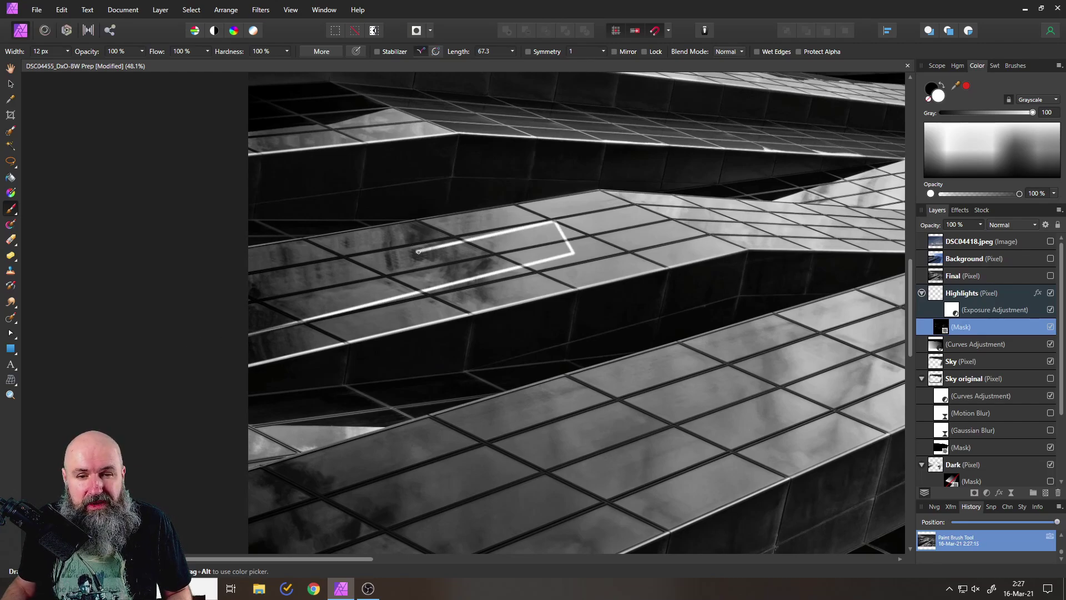
left_click(321, 291, "shift")
left_click(267, 262, "shift")
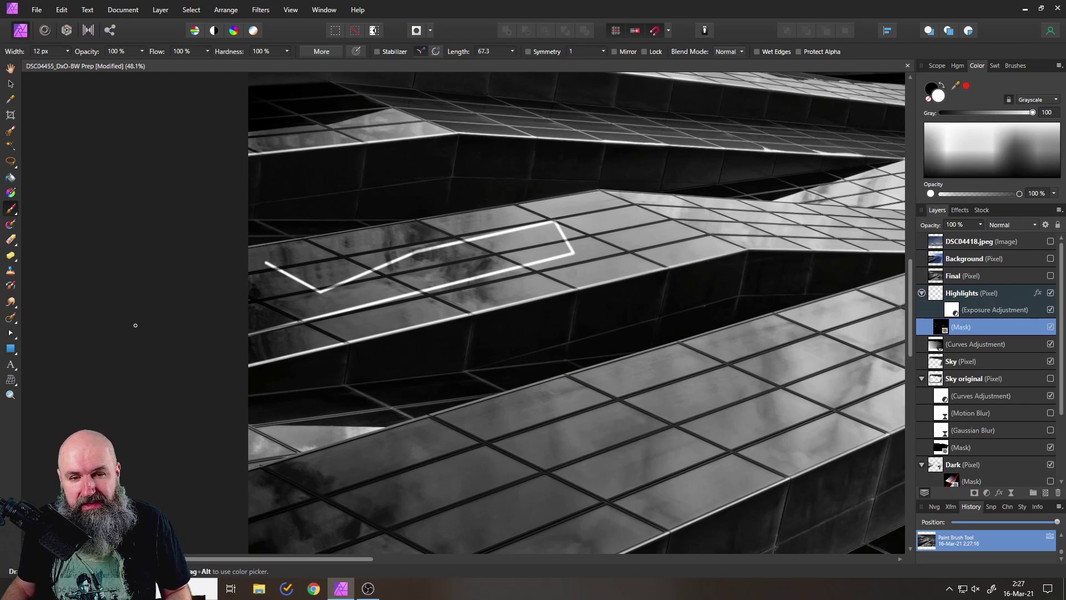
key("ctrl+z")
key("ctrl+z")
key("ctrl+z")
key("ctrl+z")
key("ctrl+z")
key("ctrl+z")
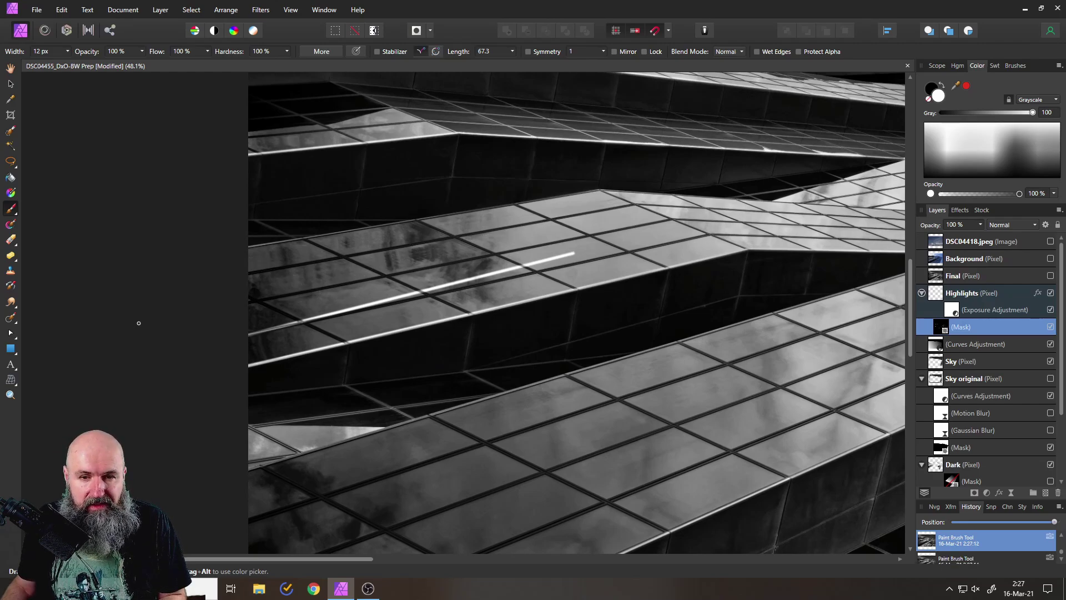
scroll(532, 292, "down", 4)
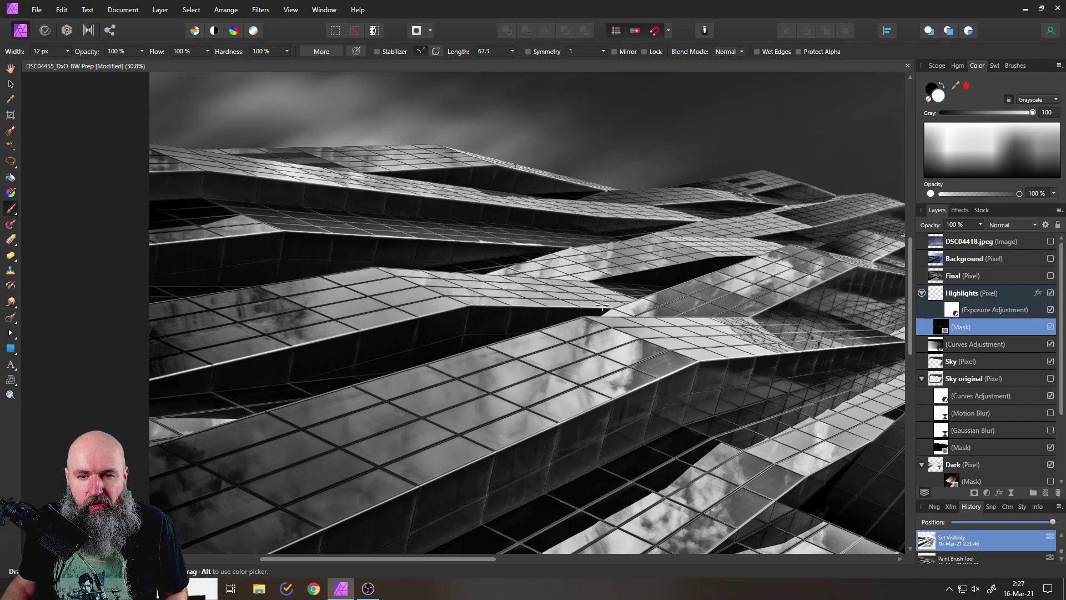
left_click_drag(270, 517, 6, 472)
scroll(212, 396, "up", 3)
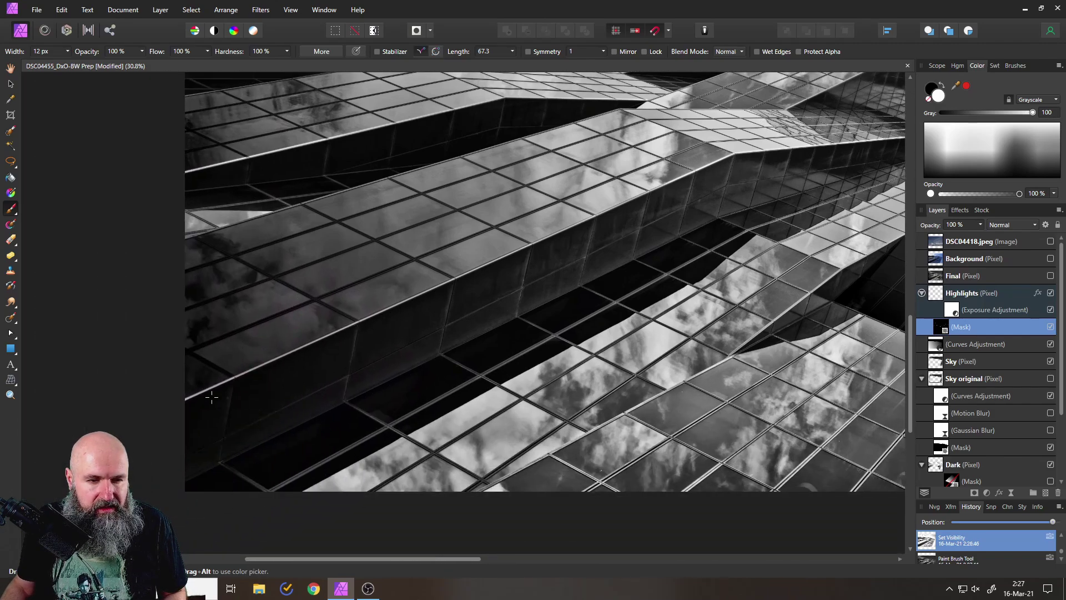
scroll(682, 221, "down", 3)
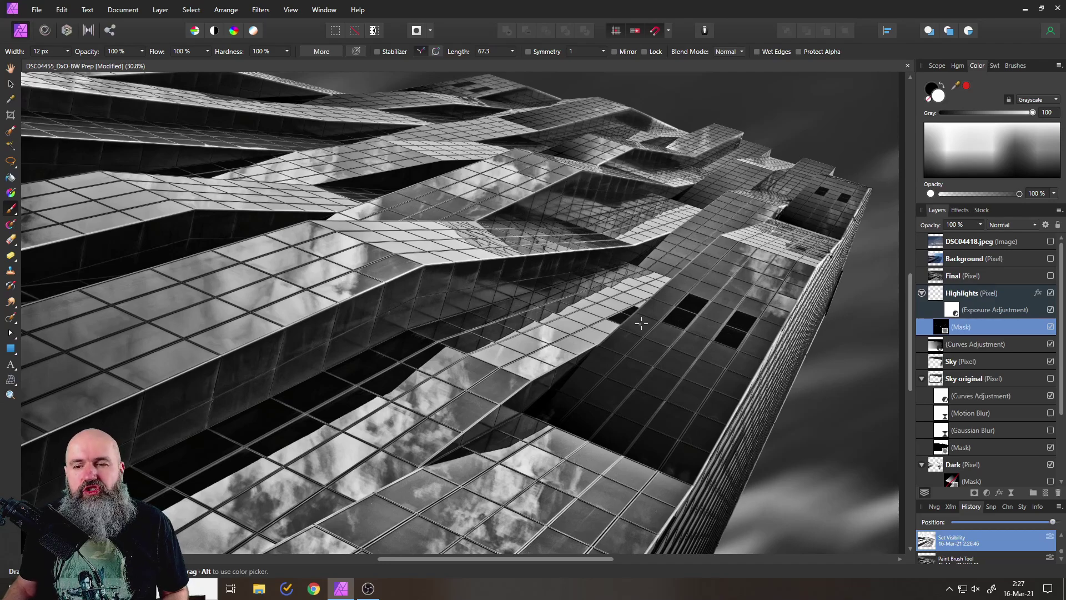
scroll(627, 324, "down", 3)
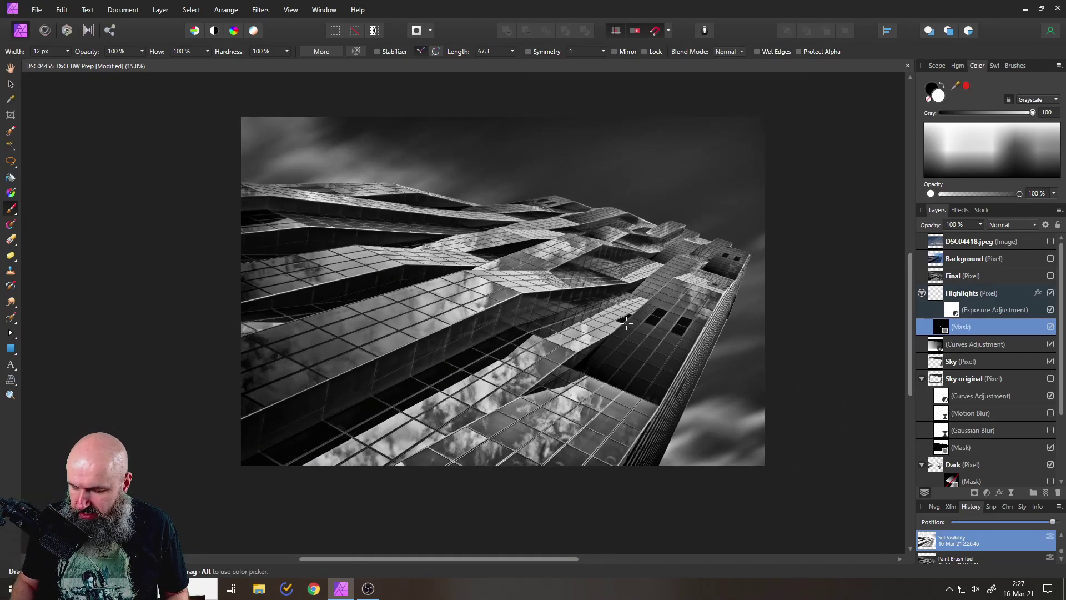
scroll(627, 322, "up", 1)
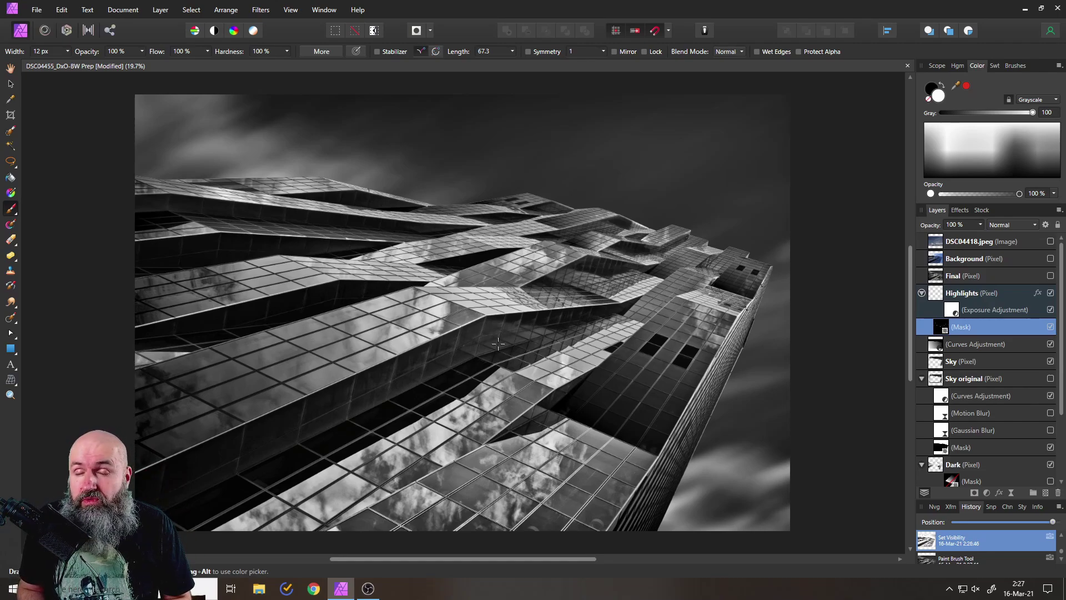
left_click(1050, 258)
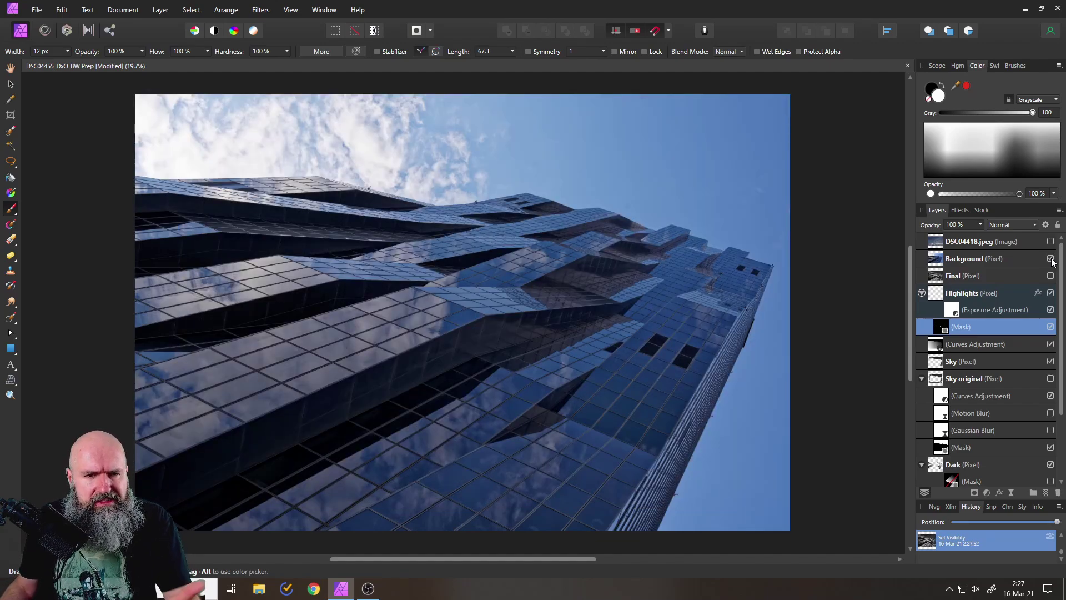
left_click(1051, 260)
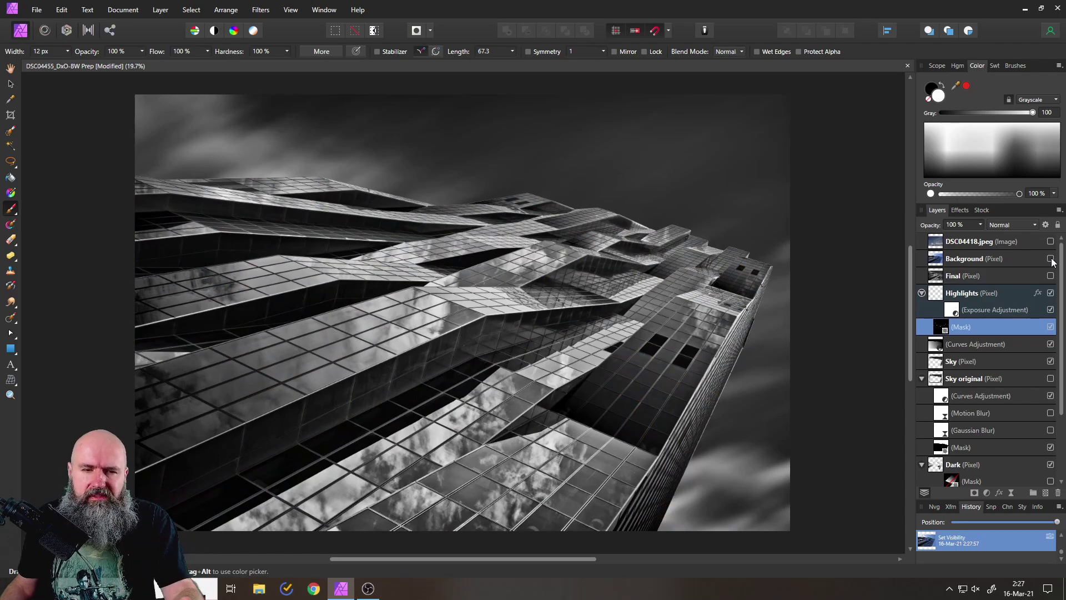